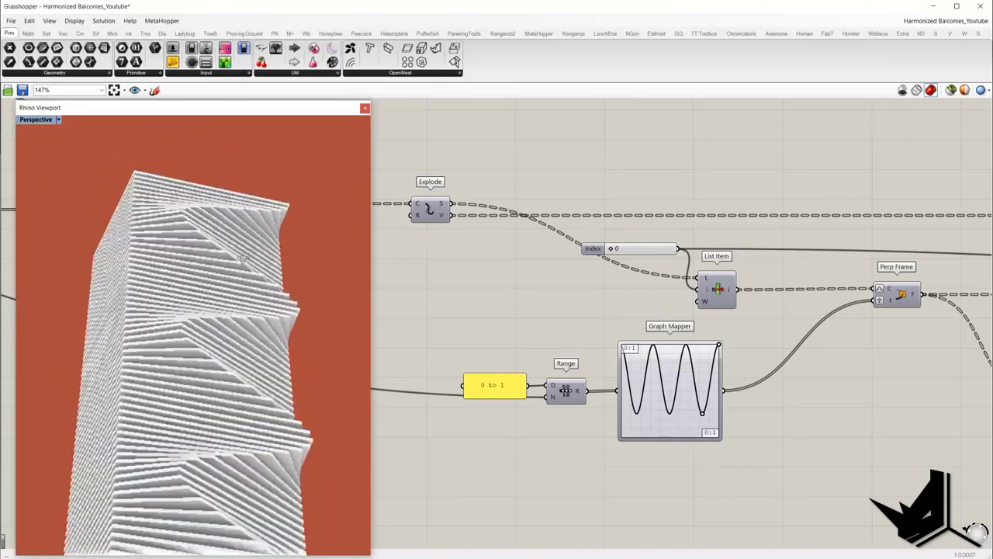
- Try a wider sine wave in the Graph Mapper, then the Parabola graph type with a shallower, reshaped curve
{"action": "left_click_drag", "start_coordinate": [702, 413], "coordinate": [655, 397]}
{"action": "right_click", "coordinate": [677, 421]}
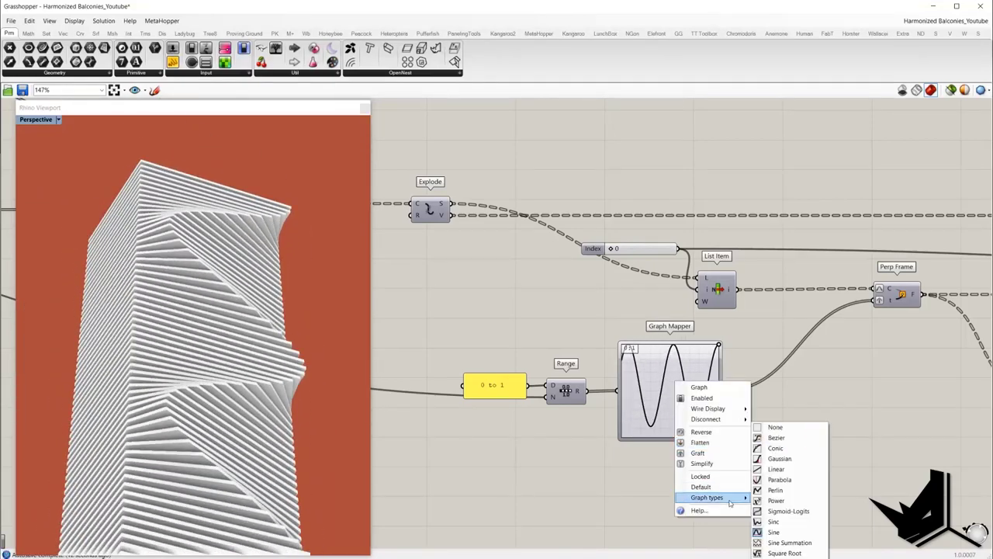
{"action": "left_click", "coordinate": [854, 432]}
{"action": "right_click", "coordinate": [693, 392]}
{"action": "left_click", "coordinate": [807, 504]}
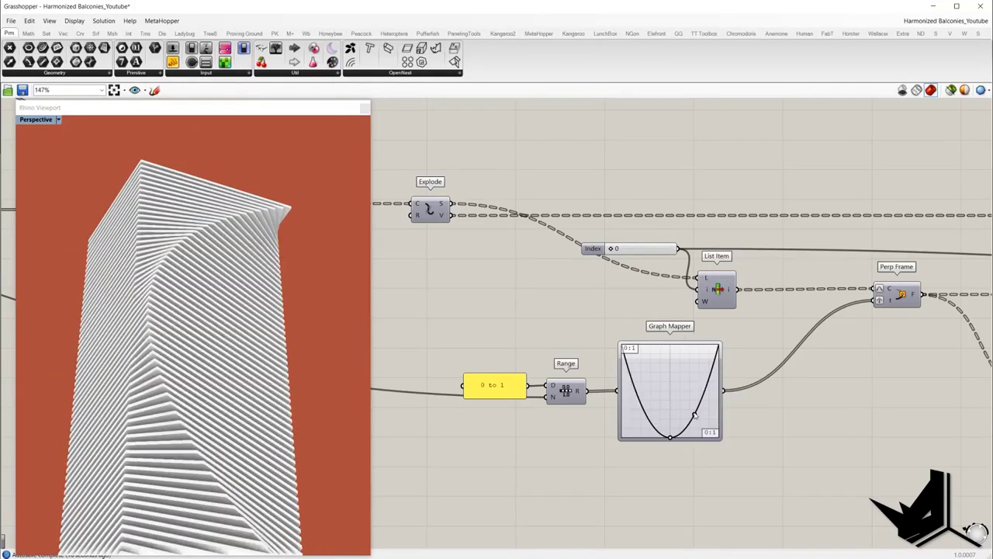
{"action": "left_click_drag", "start_coordinate": [709, 388], "coordinate": [695, 379]}
- Set the Graph Mapper to the Sine graph type and reshape its wave while checking the tower's balconies from several angles
{"action": "right_click", "coordinate": [684, 385]}
{"action": "left_click", "coordinate": [794, 489]}
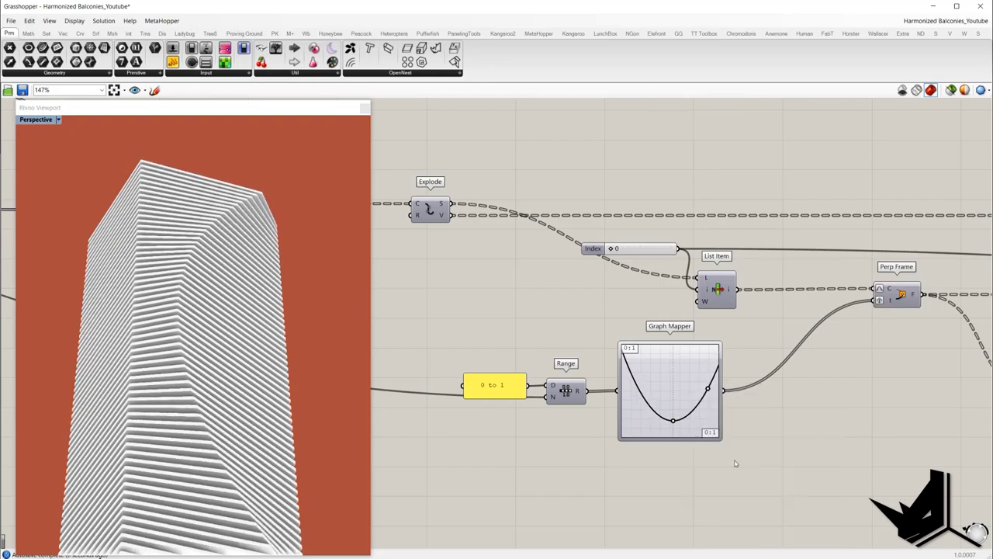
{"action": "left_click_drag", "start_coordinate": [680, 414], "coordinate": [694, 429]}
{"action": "scroll", "coordinate": [203, 334], "scroll_direction": "down", "scroll_amount": 5}
{"action": "right_click_drag", "start_coordinate": [204, 334], "coordinate": [241, 445]}
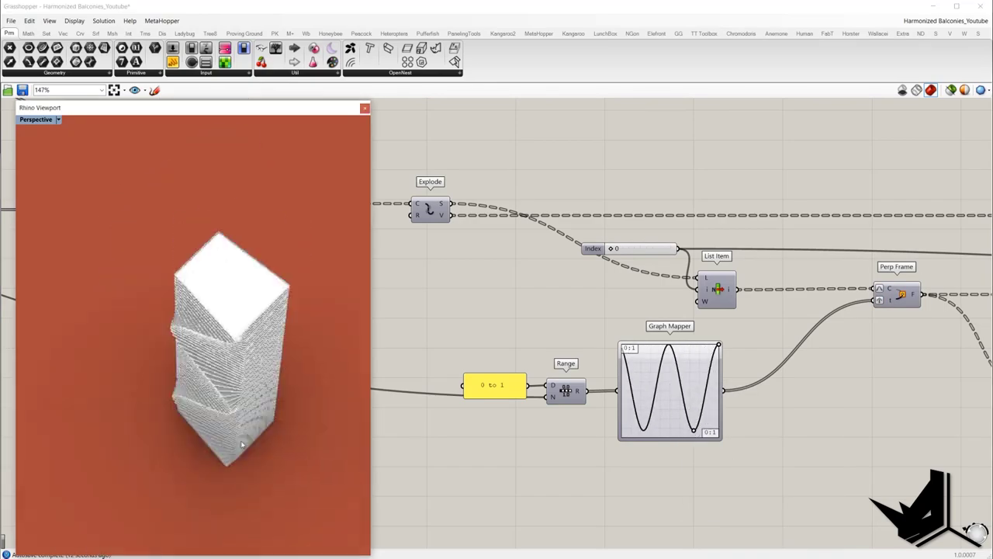
{"action": "mouse_move", "coordinate": [693, 430]}
{"action": "left_mouse_down"}
{"action": "mouse_move", "coordinate": [688, 436]}
{"action": "mouse_move", "coordinate": [698, 435]}
{"action": "left_mouse_up"}
{"action": "right_click_drag", "start_coordinate": [204, 325], "coordinate": [156, 426]}
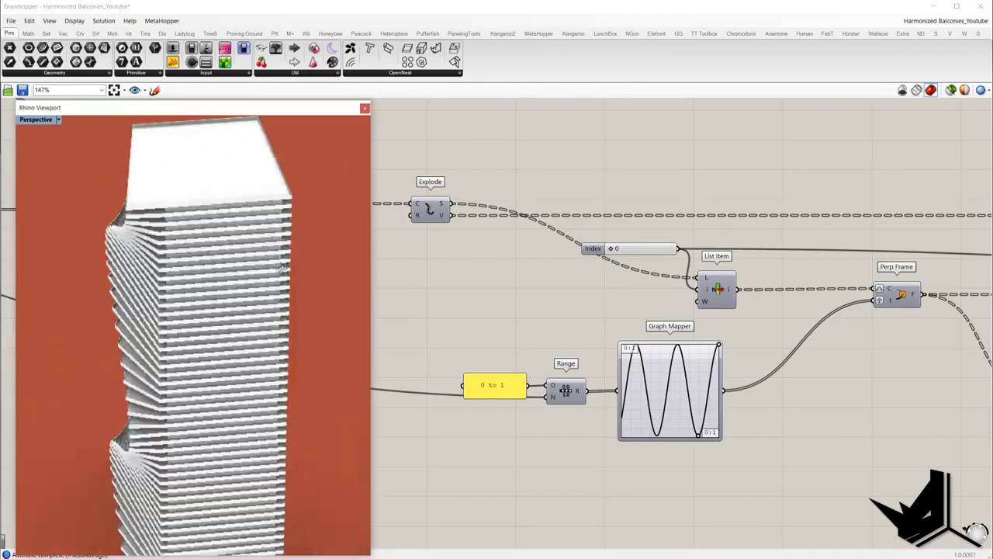
{"action": "left_click_drag", "start_coordinate": [683, 401], "coordinate": [686, 411]}
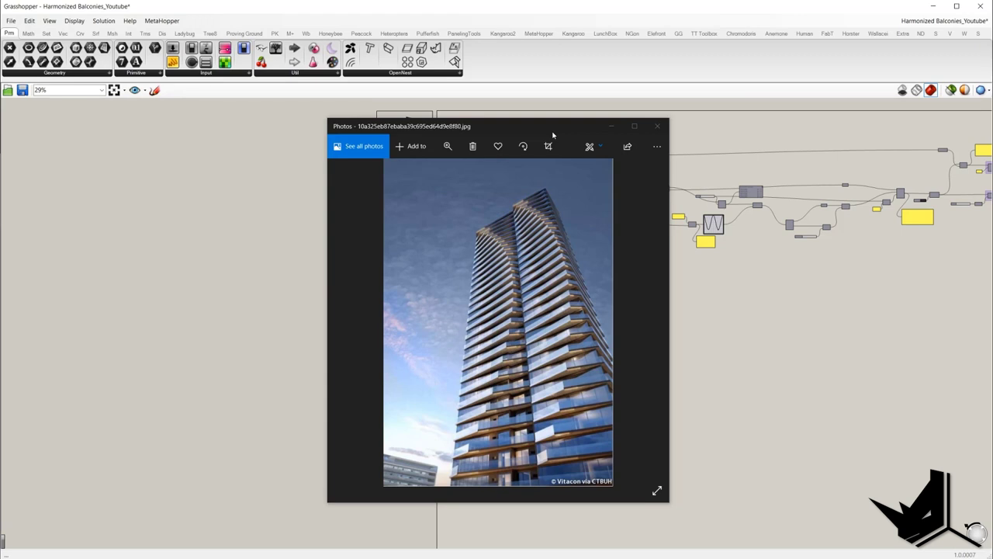
- Take a screen capture of the tower reference photo and trace the balconies' wave line down the facade in red
{"action": "left_click_drag", "start_coordinate": [554, 131], "coordinate": [559, 131]}
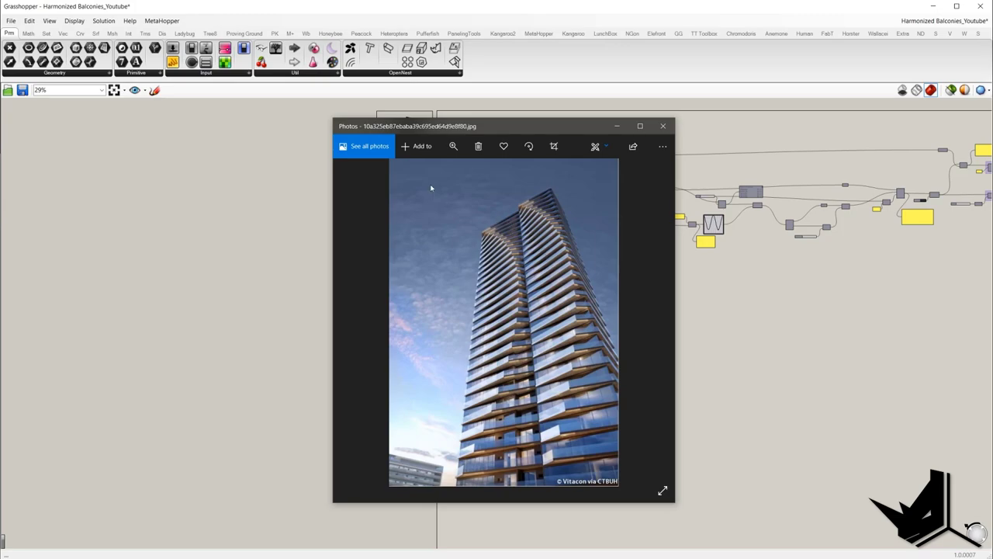
{"action": "key", "text": "Print"}
{"action": "left_click_drag", "start_coordinate": [380, 154], "coordinate": [675, 512]}
{"action": "left_click_drag", "start_coordinate": [480, 226], "coordinate": [485, 474]}
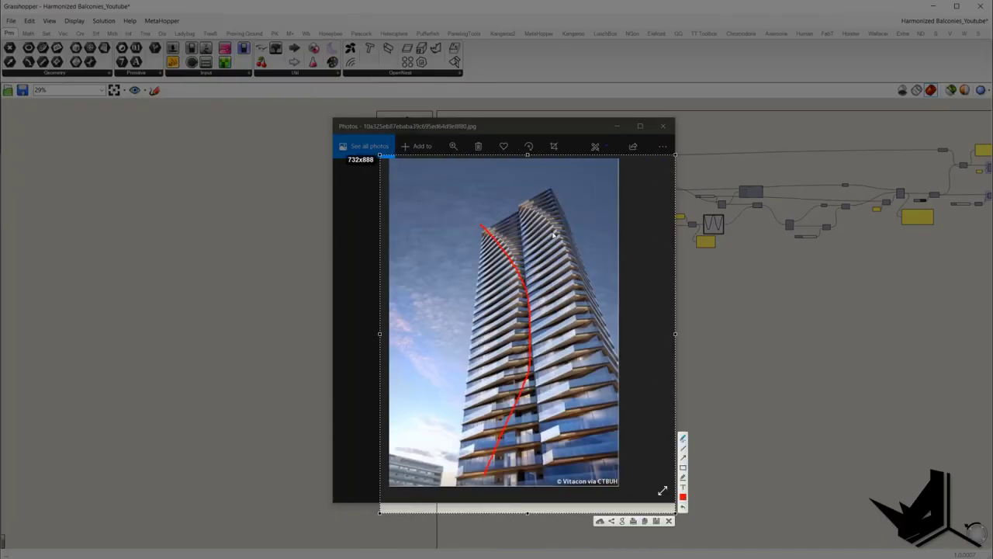
{"action": "key", "text": "ctrl+c"}
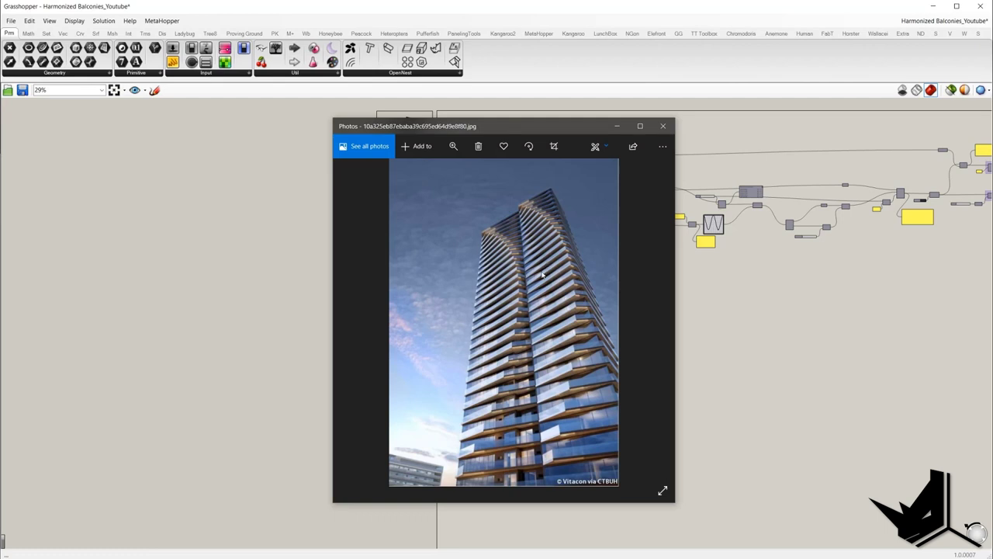
- Show the twin-tower reference photo and trace the wavy balcony outlines of both towers in red on a screen capture
{"action": "key", "text": "Right"}
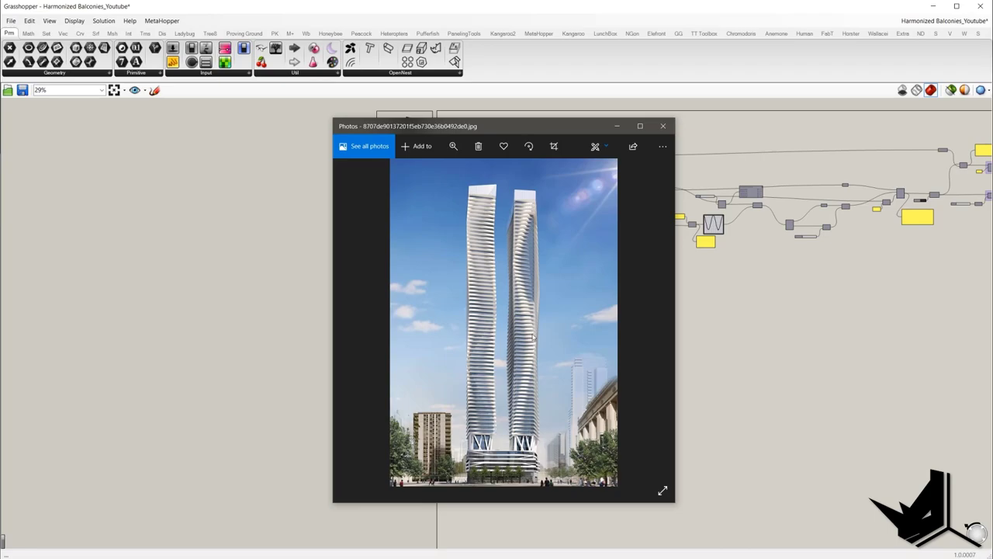
{"action": "key", "text": "Print"}
{"action": "left_click_drag", "start_coordinate": [352, 151], "coordinate": [721, 505]}
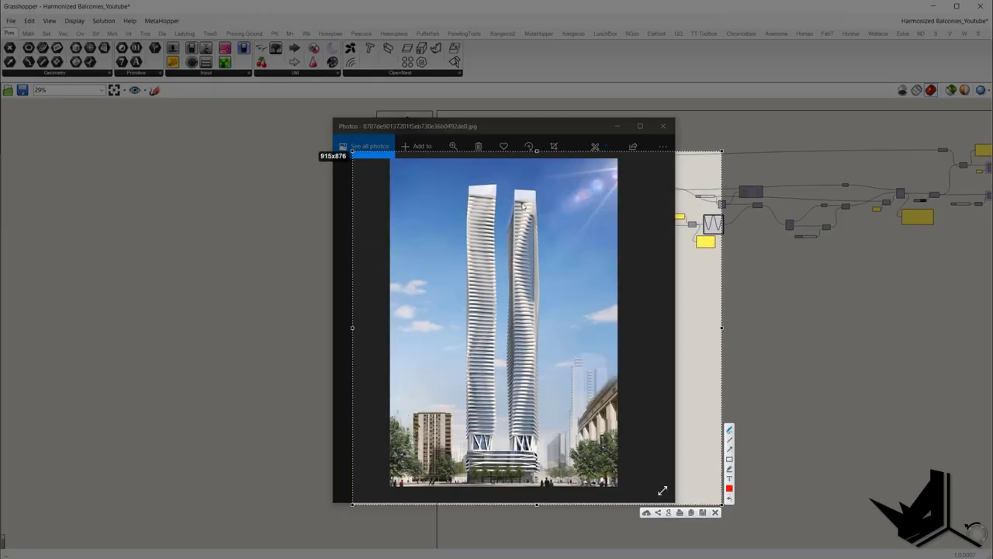
{"action": "left_click_drag", "start_coordinate": [523, 205], "coordinate": [515, 301]}
{"action": "left_click_drag", "start_coordinate": [510, 420], "coordinate": [509, 422]}
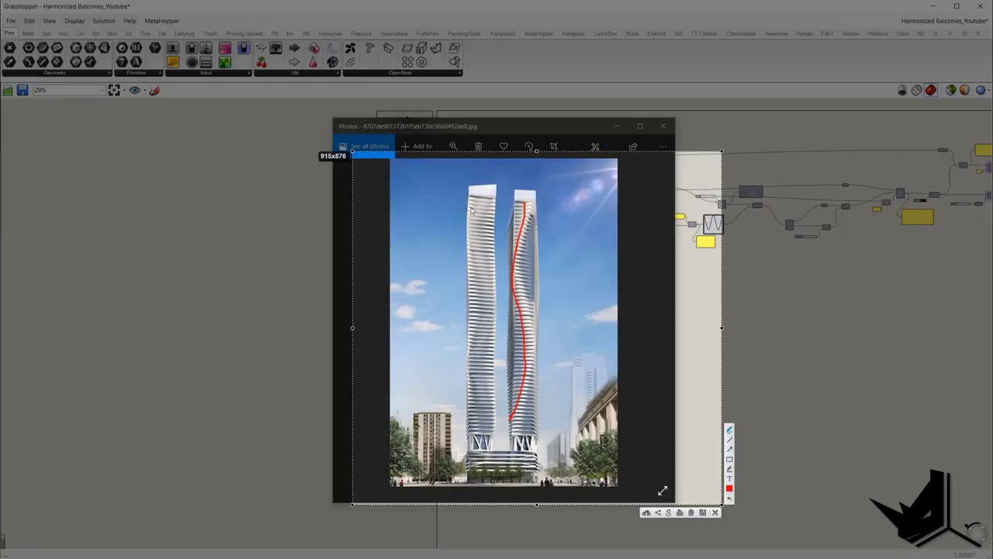
{"action": "left_click_drag", "start_coordinate": [476, 197], "coordinate": [468, 249]}
{"action": "left_click_drag", "start_coordinate": [467, 357], "coordinate": [466, 357]}
{"action": "left_click_drag", "start_coordinate": [493, 202], "coordinate": [493, 266]}
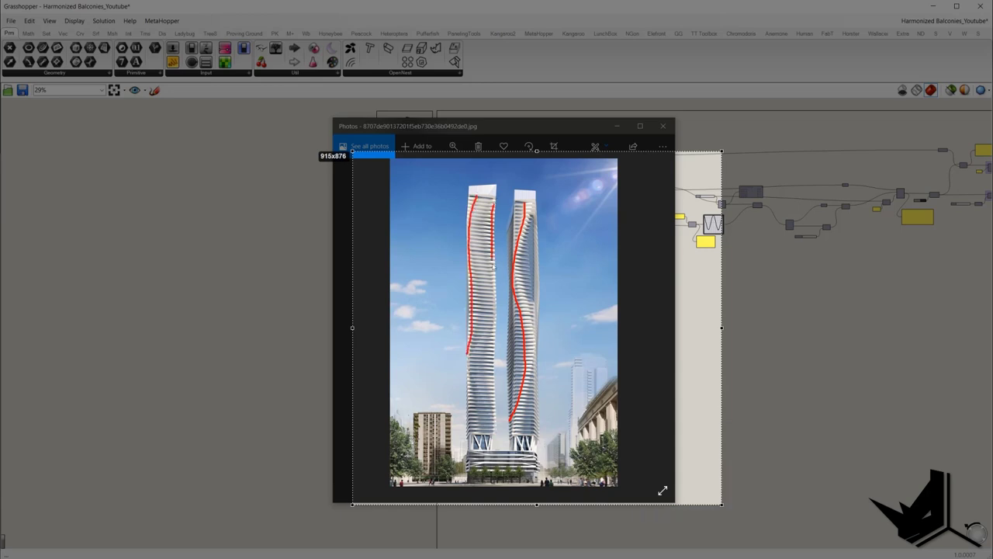
{"action": "left_click_drag", "start_coordinate": [492, 366], "coordinate": [494, 413]}
{"action": "left_click_drag", "start_coordinate": [466, 355], "coordinate": [476, 412]}
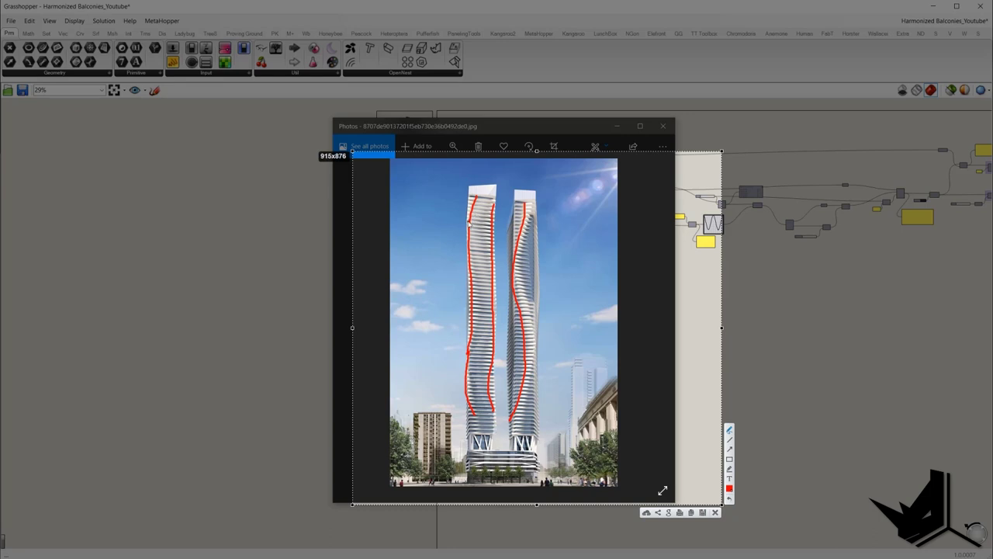
{"action": "left_click_drag", "start_coordinate": [469, 204], "coordinate": [482, 194]}
{"action": "key", "text": "Escape"}
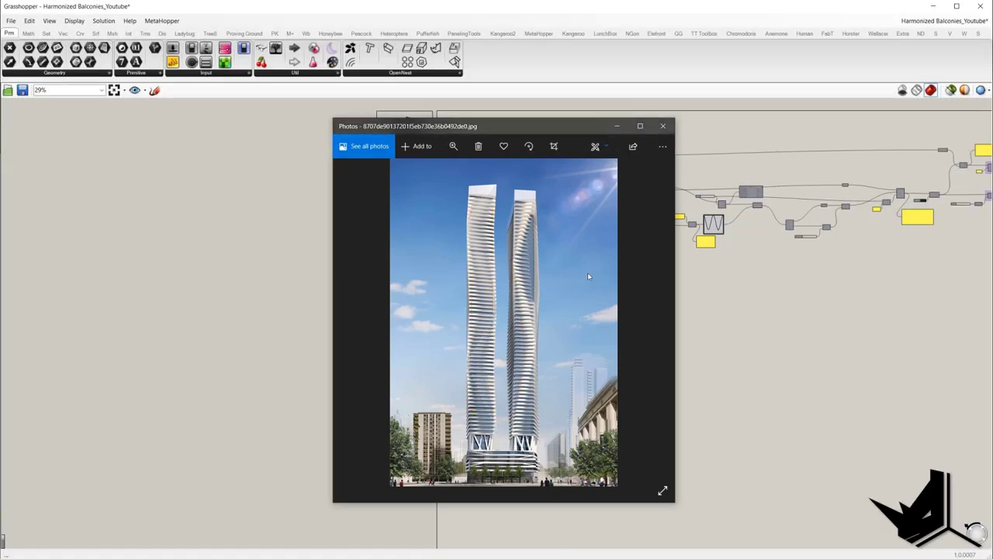
- Browse the other tower reference photos and compare their balcony wave patterns
{"action": "key", "text": "Right"}
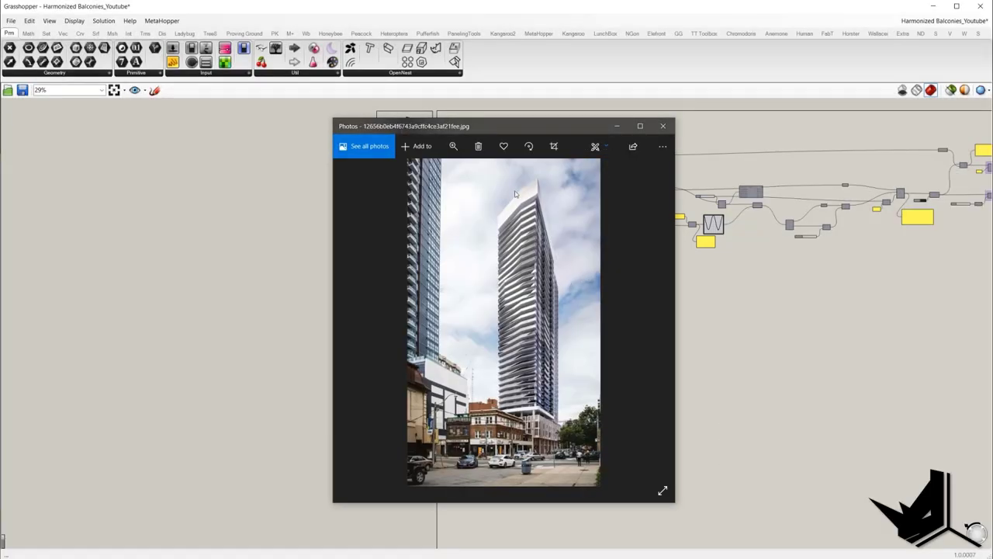
{"action": "key", "text": "Right"}
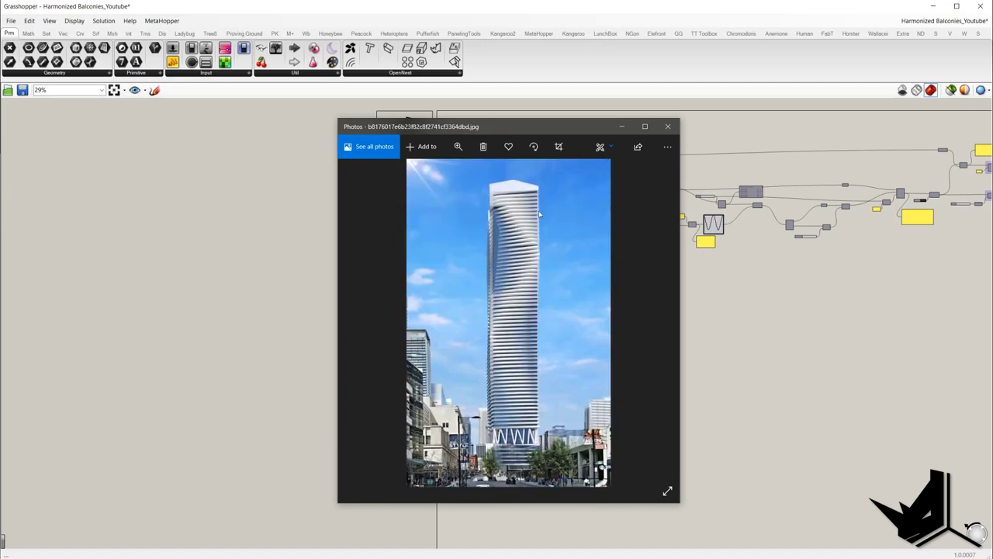
{"action": "key", "text": "Right"}
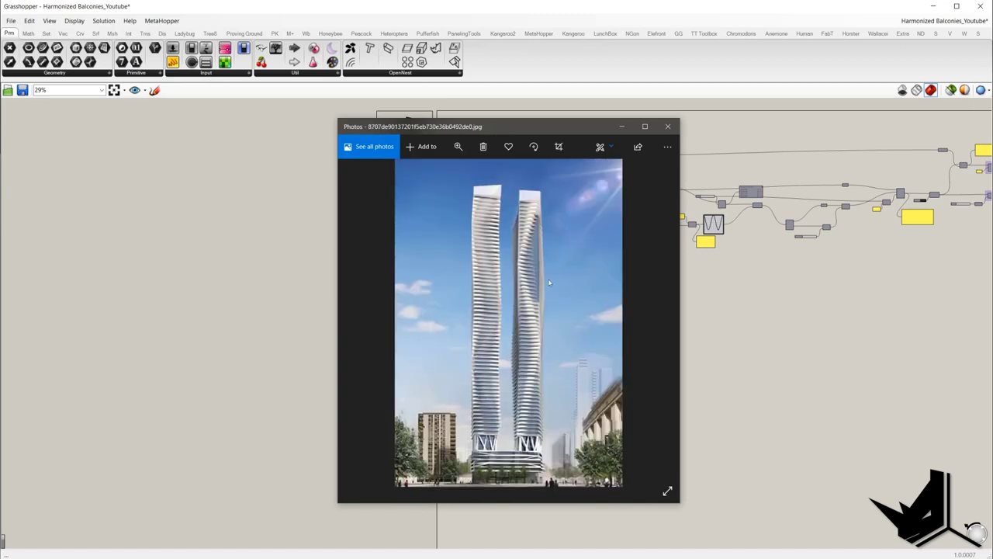
{"action": "key", "text": "Left"}
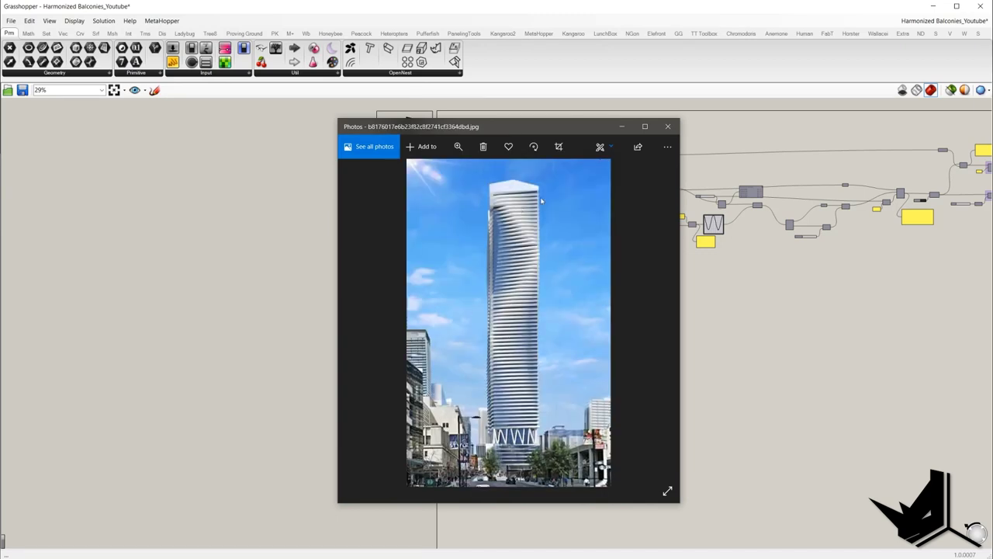
{"action": "left_click_drag", "start_coordinate": [516, 126], "coordinate": [522, 126]}
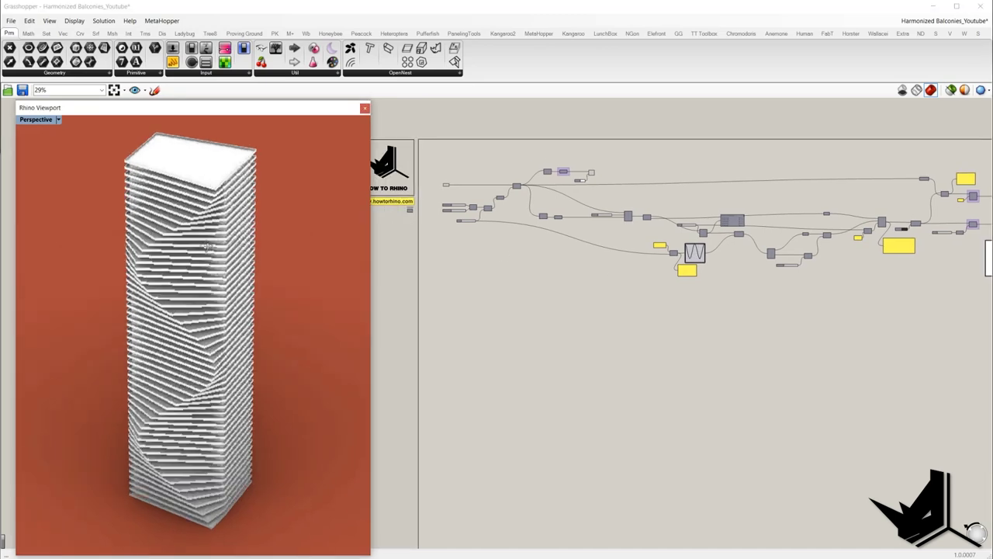
- Set the Domain end slider of the Construct Domain component to 134.28
{"action": "scroll", "coordinate": [454, 203], "scroll_direction": "up", "scroll_amount": 10}
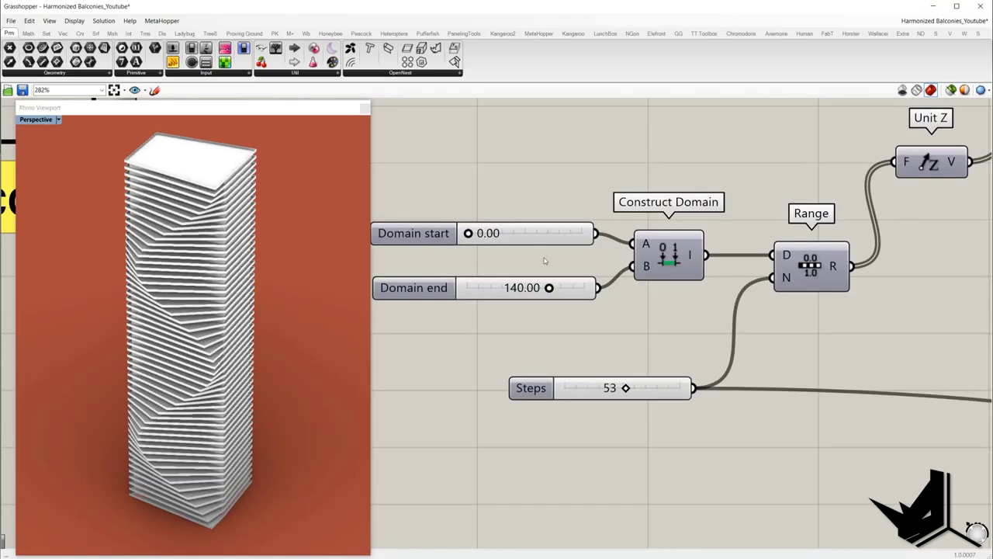
{"action": "scroll", "coordinate": [543, 258], "scroll_direction": "down", "scroll_amount": 2}
{"action": "left_click_drag", "start_coordinate": [554, 306], "coordinate": [438, 186]}
{"action": "left_click", "coordinate": [518, 202]}
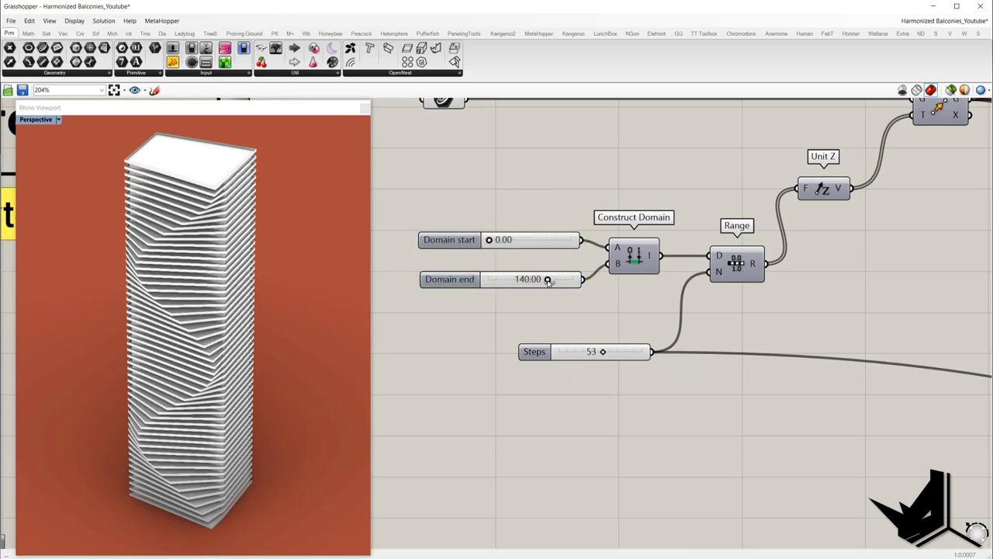
{"action": "left_click_drag", "start_coordinate": [547, 280], "coordinate": [539, 264]}
- Increase the Steps slider feeding the Range component to give the tower more floors
{"action": "scroll", "coordinate": [539, 264], "scroll_direction": "down", "scroll_amount": 3}
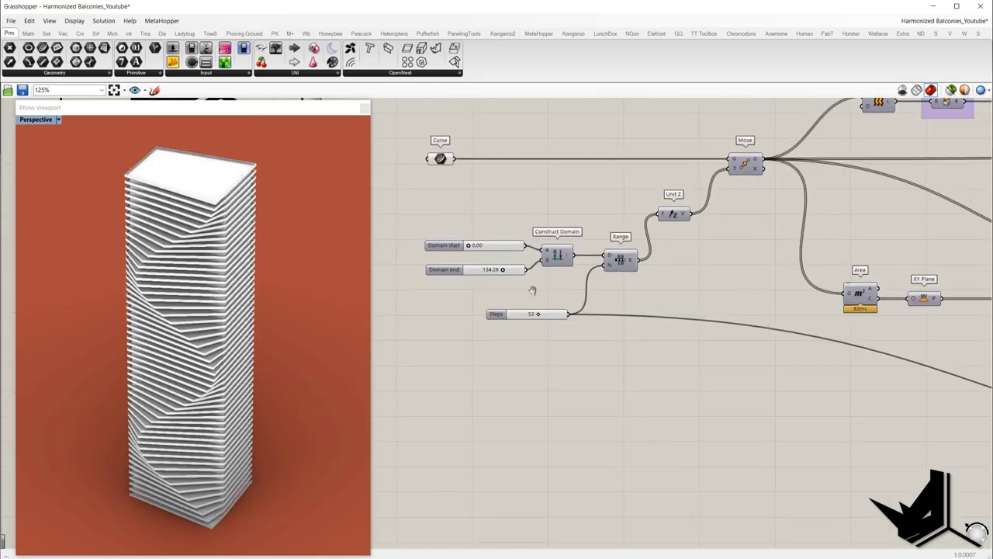
{"action": "scroll", "coordinate": [532, 288], "scroll_direction": "up", "scroll_amount": 2}
{"action": "mouse_move", "coordinate": [528, 315]}
{"action": "left_mouse_down"}
{"action": "mouse_move", "coordinate": [517, 316]}
{"action": "mouse_move", "coordinate": [537, 316]}
{"action": "left_mouse_up"}
- Try several Distance values for the Offset Curve component, checking the balconies up close, and set it to 0.74
{"action": "scroll", "coordinate": [561, 297], "scroll_direction": "down", "scroll_amount": 4}
{"action": "right_click_drag", "start_coordinate": [917, 306], "coordinate": [586, 311]}
{"action": "scroll", "coordinate": [586, 308], "scroll_direction": "up", "scroll_amount": 5}
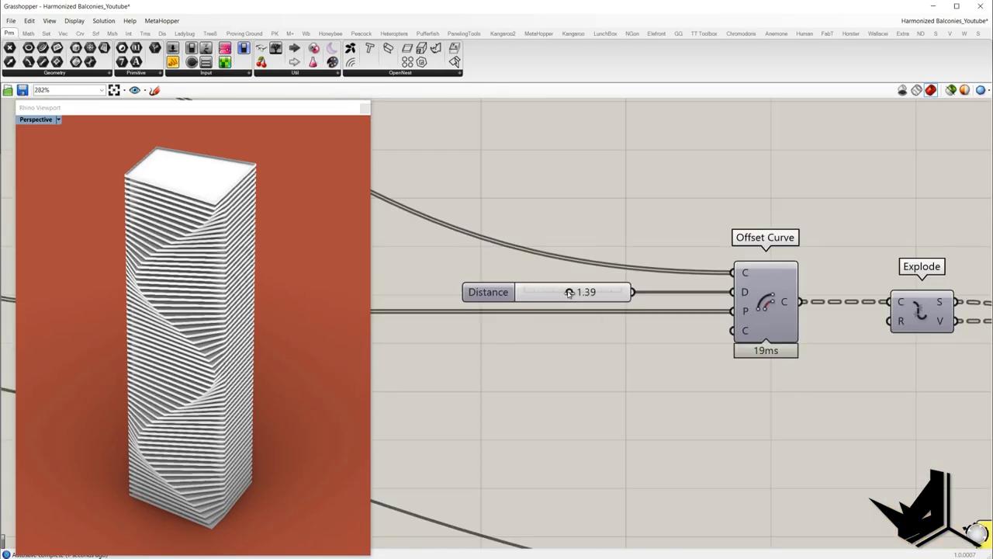
{"action": "mouse_move", "coordinate": [570, 292]}
{"action": "left_mouse_down"}
{"action": "mouse_move", "coordinate": [598, 291]}
{"action": "mouse_move", "coordinate": [567, 292]}
{"action": "left_mouse_up"}
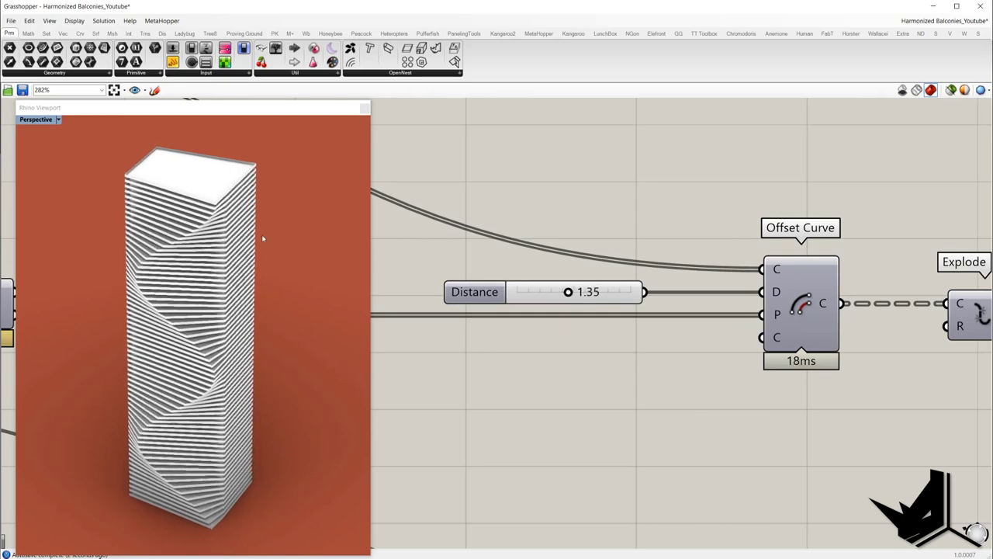
{"action": "scroll", "coordinate": [218, 287], "scroll_direction": "up", "scroll_amount": 5}
{"action": "scroll", "coordinate": [218, 287], "scroll_direction": "up", "scroll_amount": 3}
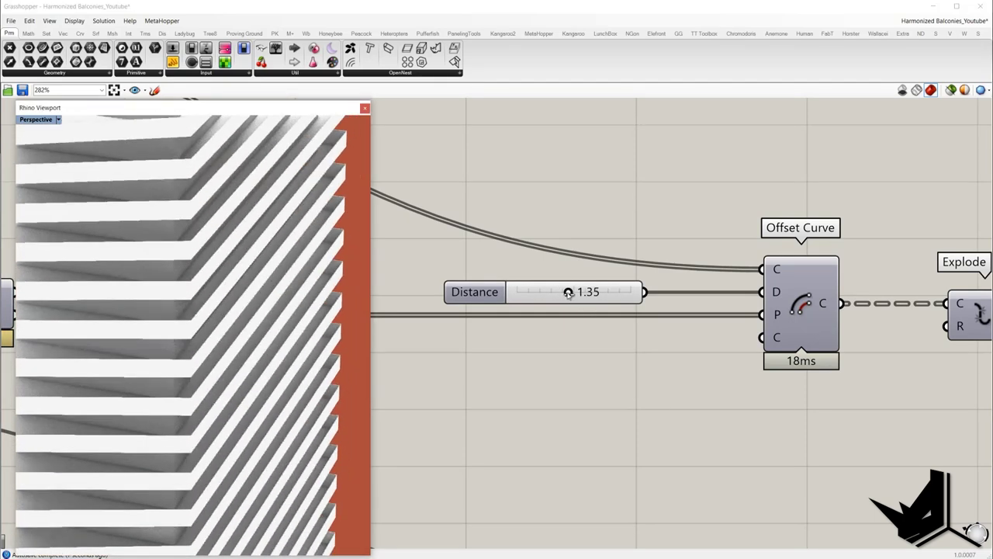
{"action": "left_click_drag", "start_coordinate": [568, 291], "coordinate": [519, 291]}
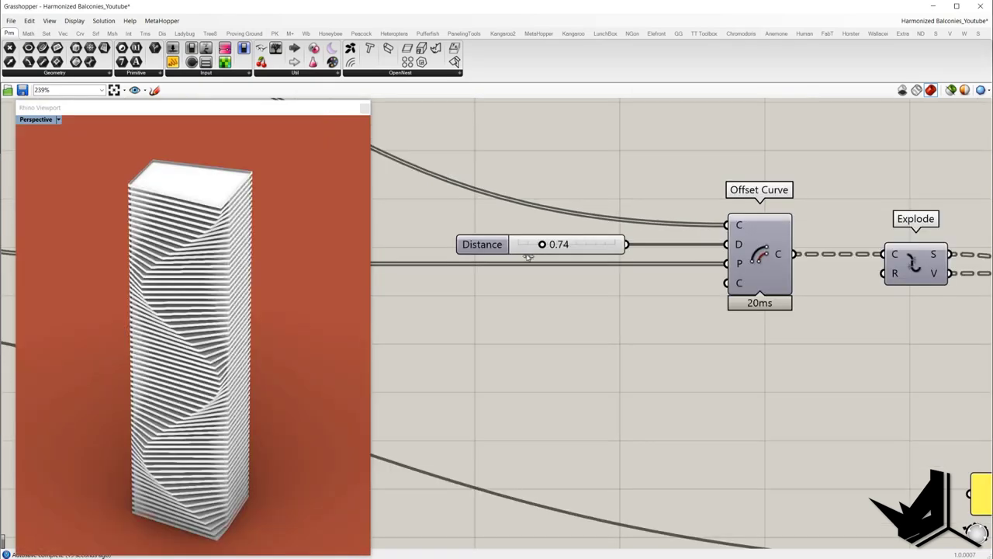
- Try Index 1 and a higher value on the List Item component to put the wave on other tower faces
{"action": "scroll", "coordinate": [577, 252], "scroll_direction": "down", "scroll_amount": 3}
{"action": "scroll", "coordinate": [577, 253], "scroll_direction": "up", "scroll_amount": 3}
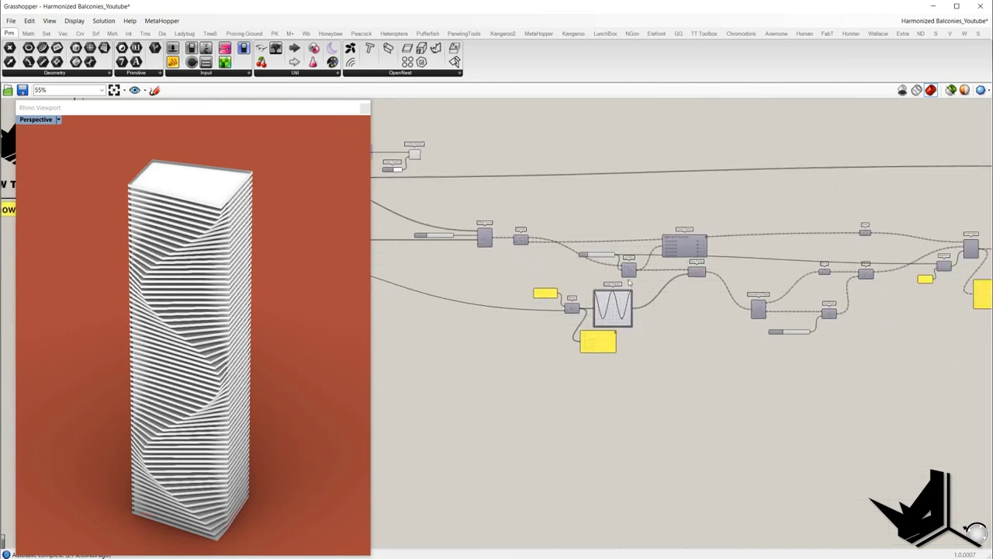
{"action": "scroll", "coordinate": [578, 252], "scroll_direction": "down", "scroll_amount": 2}
{"action": "scroll", "coordinate": [582, 275], "scroll_direction": "up", "scroll_amount": 5}
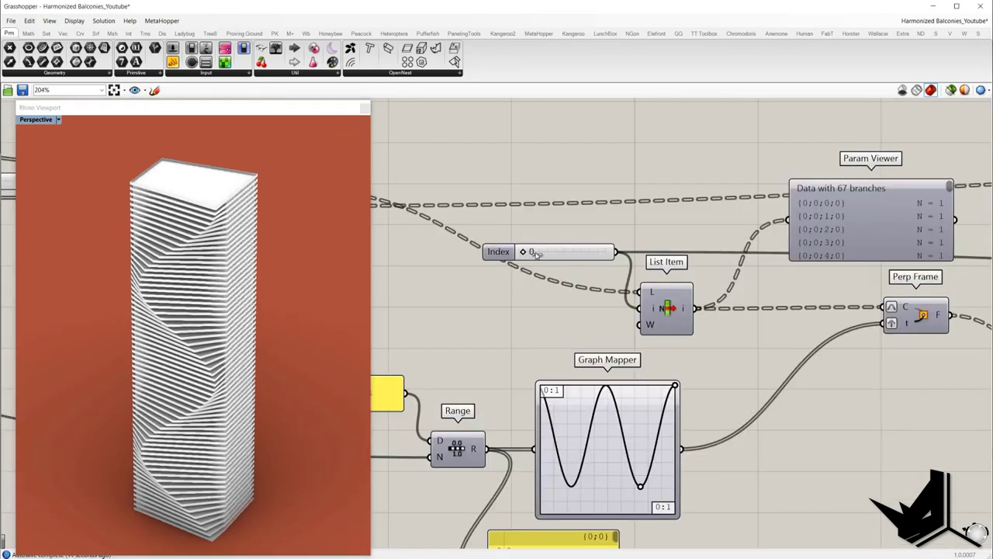
{"action": "right_click_drag", "start_coordinate": [285, 253], "coordinate": [171, 255]}
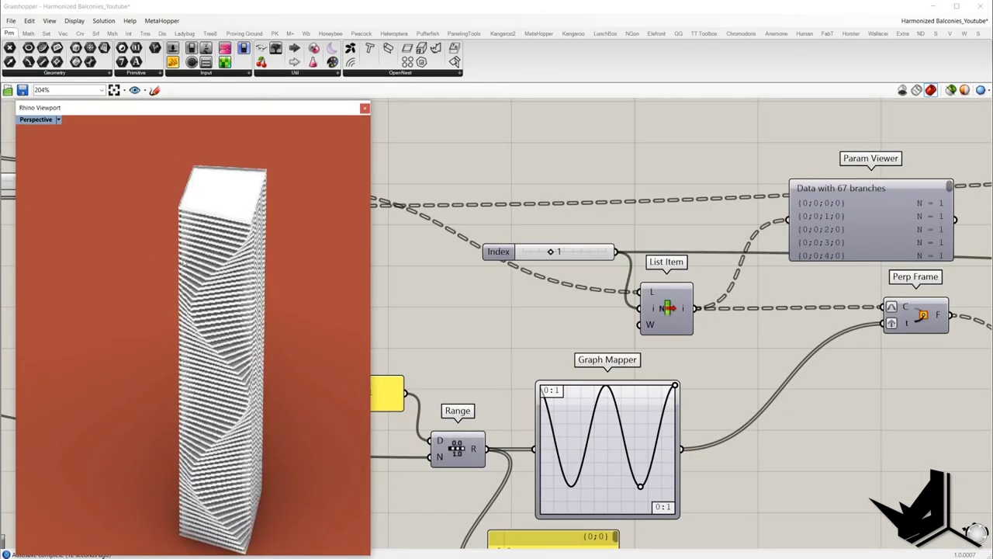
{"action": "left_click_drag", "start_coordinate": [552, 253], "coordinate": [579, 254]}
- Lower the Amplitude slider that controls how far the balcony points are moved
{"action": "right_click_drag", "start_coordinate": [281, 248], "coordinate": [310, 294]}
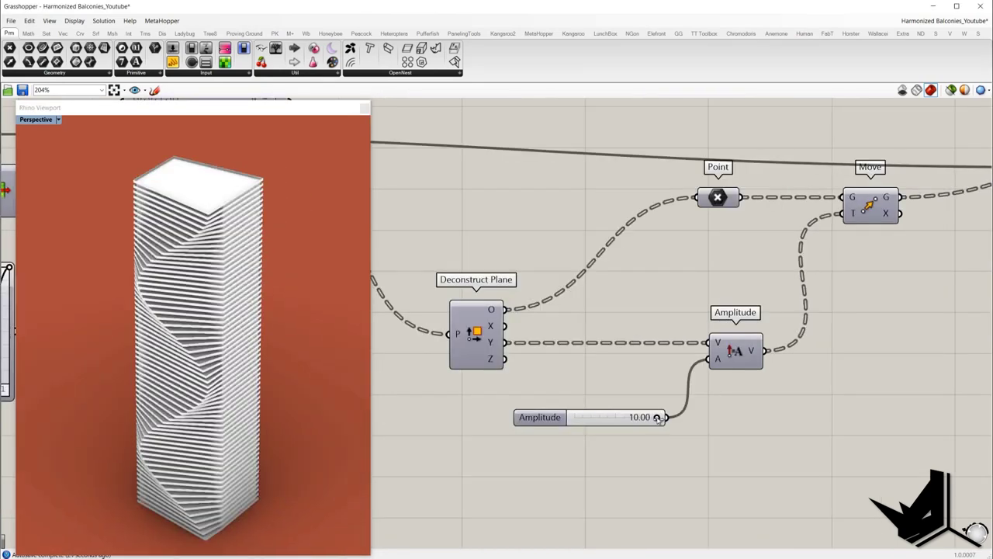
{"action": "mouse_move", "coordinate": [646, 419]}
{"action": "left_mouse_down"}
{"action": "mouse_move", "coordinate": [611, 417]}
{"action": "mouse_move", "coordinate": [644, 418]}
{"action": "left_mouse_up"}
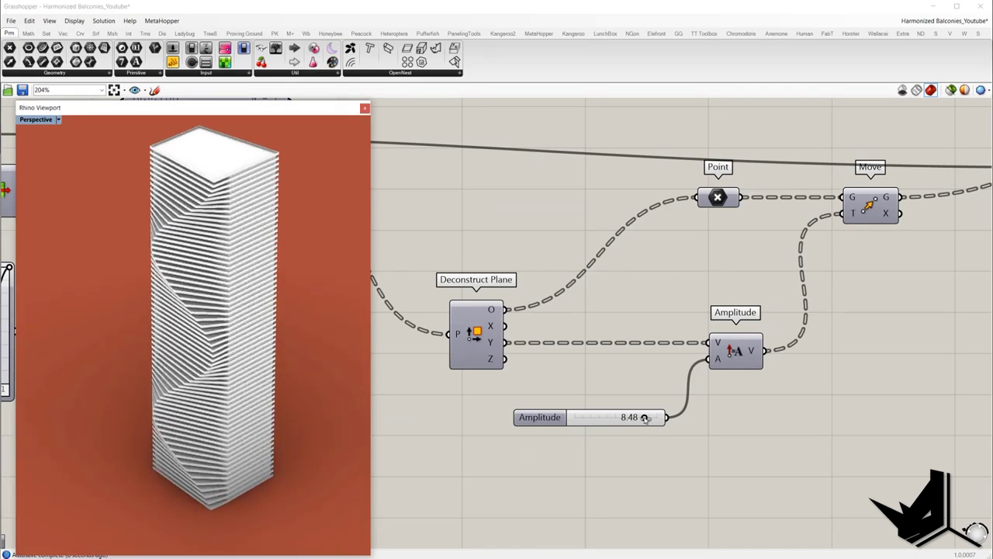
{"action": "mouse_move", "coordinate": [644, 418]}
{"action": "left_mouse_down"}
{"action": "mouse_move", "coordinate": [591, 418]}
{"action": "mouse_move", "coordinate": [639, 416]}
{"action": "left_mouse_up"}
- Set the Factor slider of the Unit Z vector driving the Extrude component to 0.666
{"action": "scroll", "coordinate": [600, 329], "scroll_direction": "down", "scroll_amount": 6}
{"action": "scroll", "coordinate": [601, 328], "scroll_direction": "up", "scroll_amount": 7}
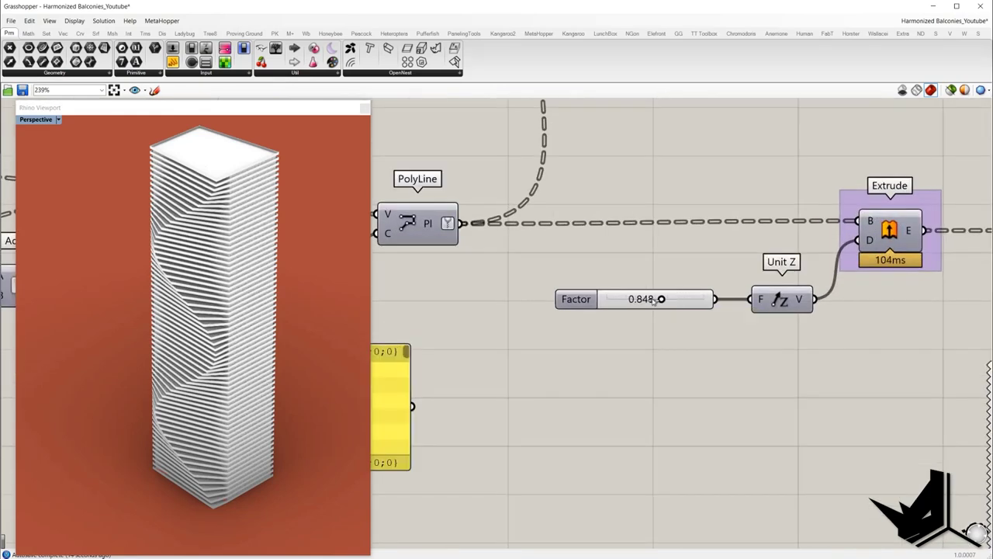
{"action": "left_click_drag", "start_coordinate": [656, 301], "coordinate": [647, 301]}
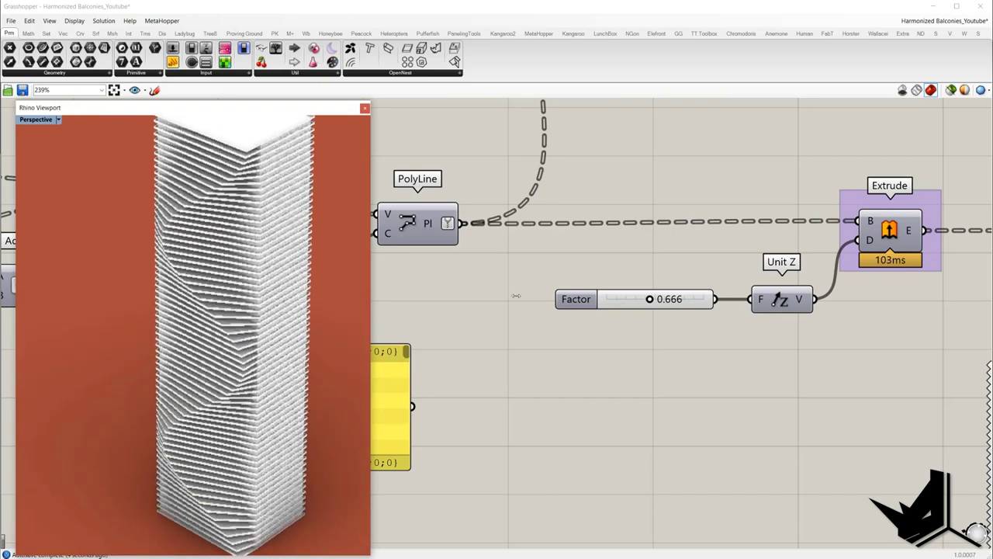
- Reshape the sine curve in the Graph Mapper that feeds the Perp Frame parameter and check the balcony wave on the tower
{"action": "scroll", "coordinate": [535, 309], "scroll_direction": "down", "scroll_amount": 10}
{"action": "right_click_drag", "start_coordinate": [535, 311], "coordinate": [866, 297]}
{"action": "scroll", "coordinate": [611, 340], "scroll_direction": "up", "scroll_amount": 9}
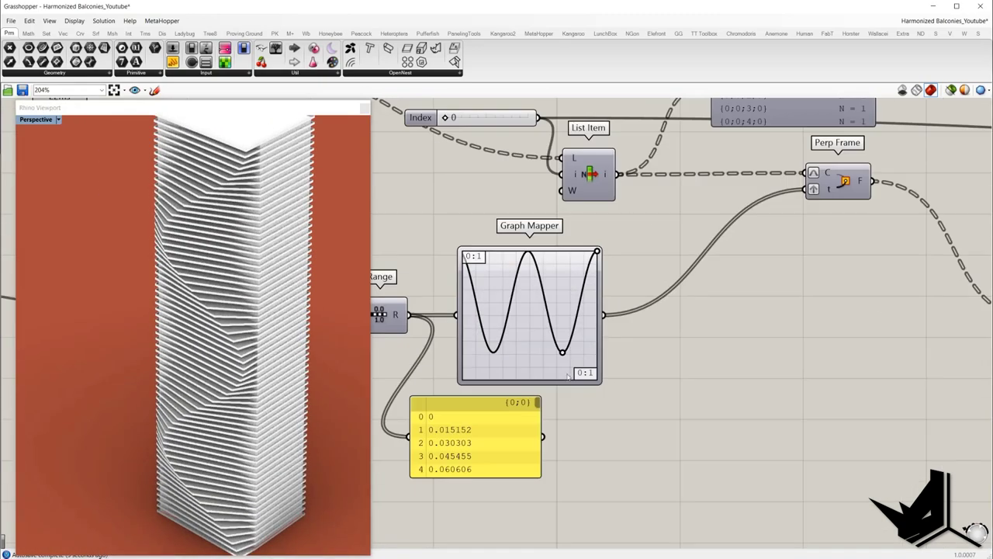
{"action": "scroll", "coordinate": [580, 346], "scroll_direction": "down", "scroll_amount": 5}
{"action": "mouse_move", "coordinate": [655, 358]}
{"action": "left_mouse_down"}
{"action": "mouse_move", "coordinate": [499, 277]}
{"action": "mouse_move", "coordinate": [675, 422]}
{"action": "left_mouse_up"}
{"action": "scroll", "coordinate": [495, 276], "scroll_direction": "up", "scroll_amount": 5}
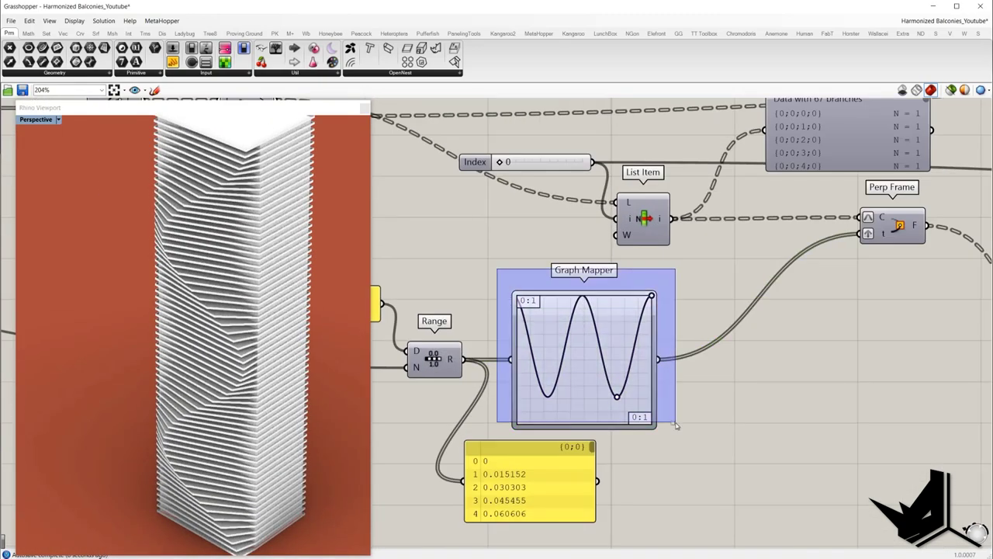
{"action": "scroll", "coordinate": [675, 426], "scroll_direction": "down", "scroll_amount": 2}
{"action": "mouse_move", "coordinate": [630, 397]}
{"action": "left_mouse_down"}
{"action": "mouse_move", "coordinate": [624, 388]}
{"action": "mouse_move", "coordinate": [636, 398]}
{"action": "left_mouse_up"}
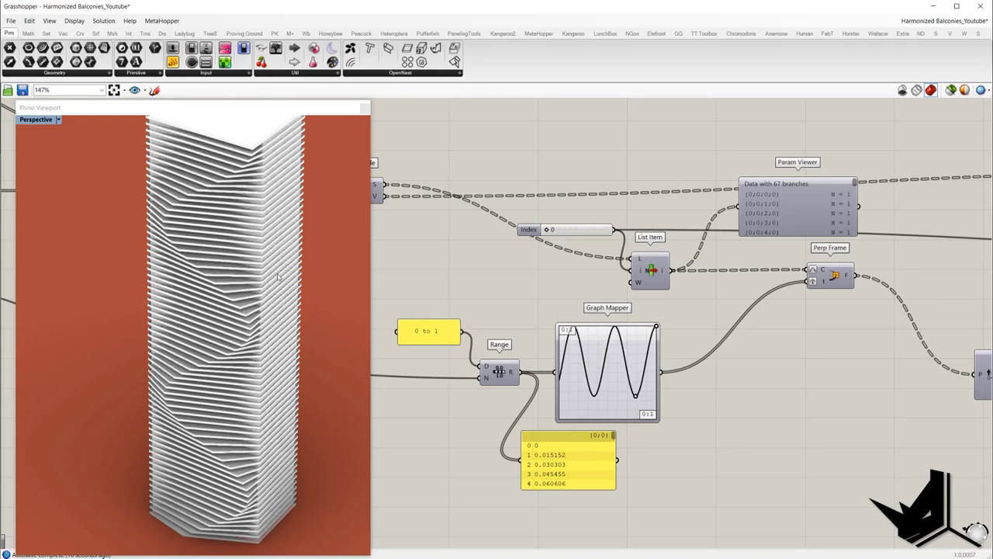
{"action": "right_click_drag", "start_coordinate": [280, 266], "coordinate": [231, 252]}
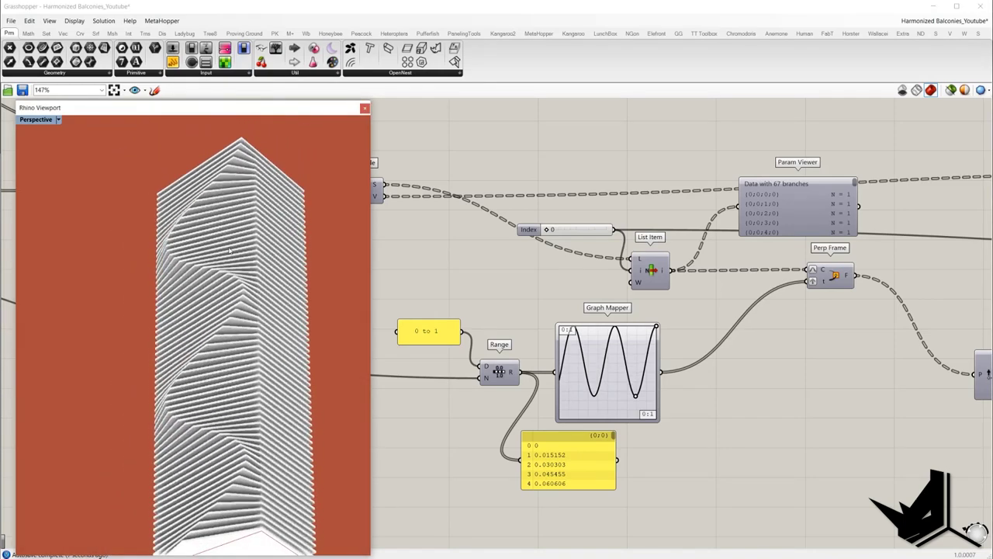
- Try the Parabola graph type in the Graph Mapper, adjust its curve points and inspect the tower
{"action": "left_click", "coordinate": [629, 365]}
{"action": "right_click", "coordinate": [629, 365]}
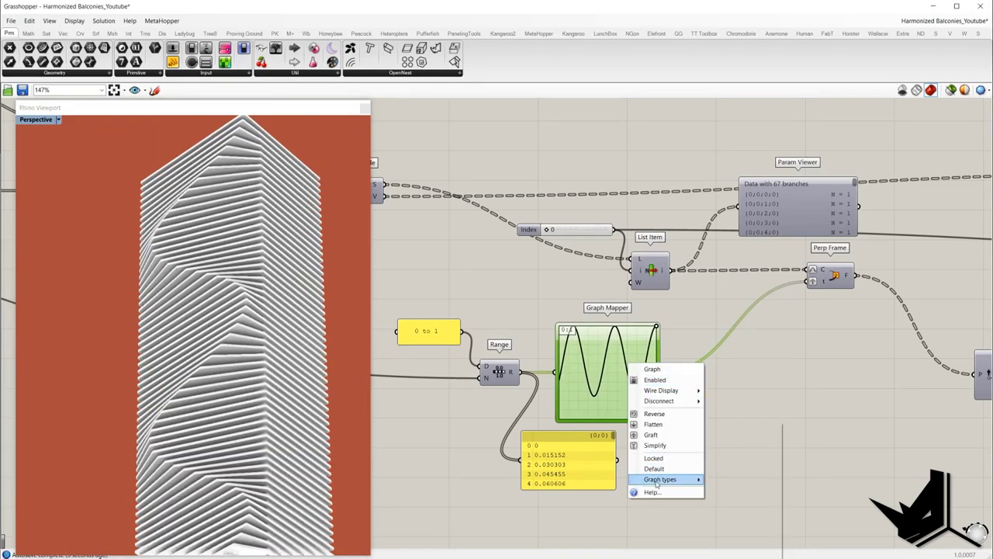
{"action": "mouse_move", "coordinate": [688, 479]}
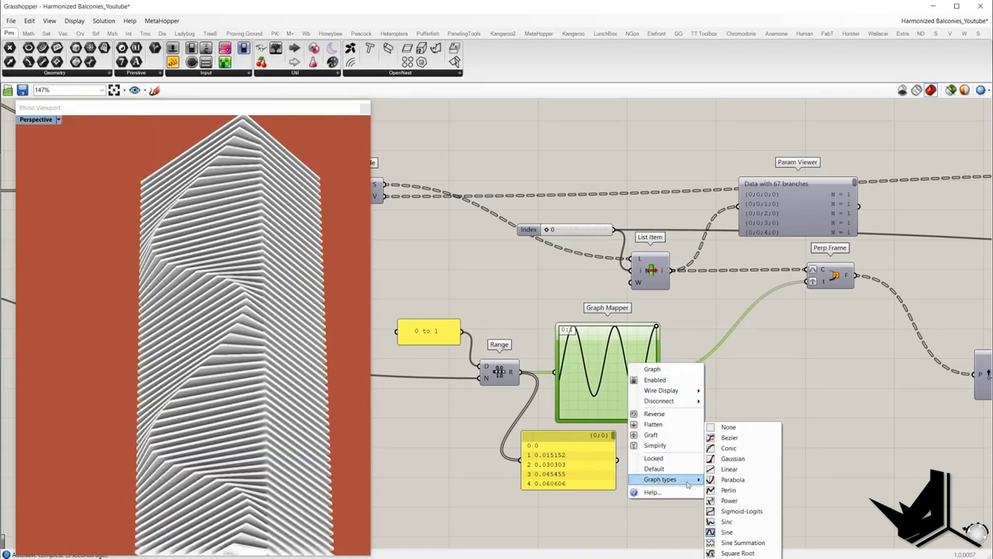
{"action": "left_click", "coordinate": [729, 480]}
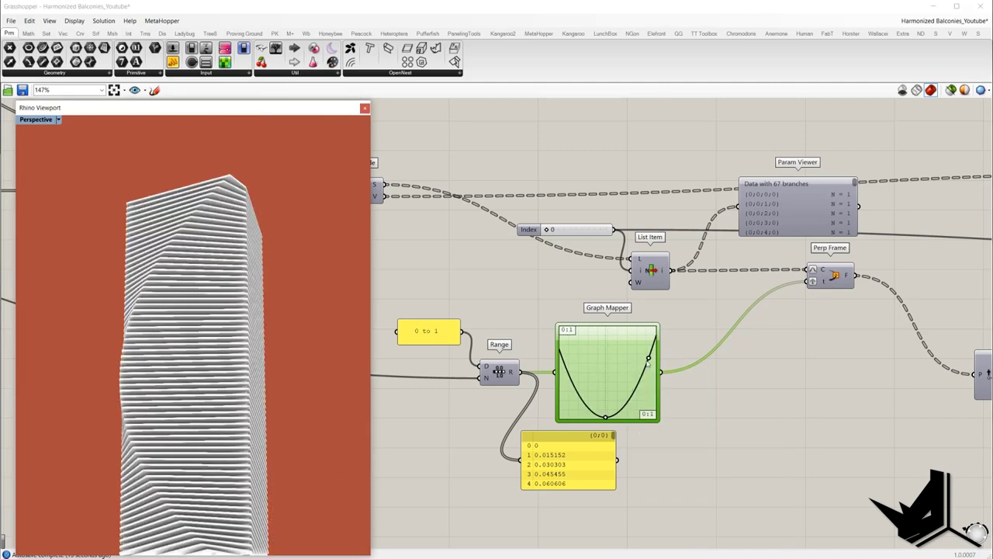
{"action": "left_click_drag", "start_coordinate": [648, 359], "coordinate": [653, 352]}
{"action": "left_click_drag", "start_coordinate": [605, 416], "coordinate": [603, 402]}
{"action": "right_click_drag", "start_coordinate": [333, 302], "coordinate": [395, 311]}
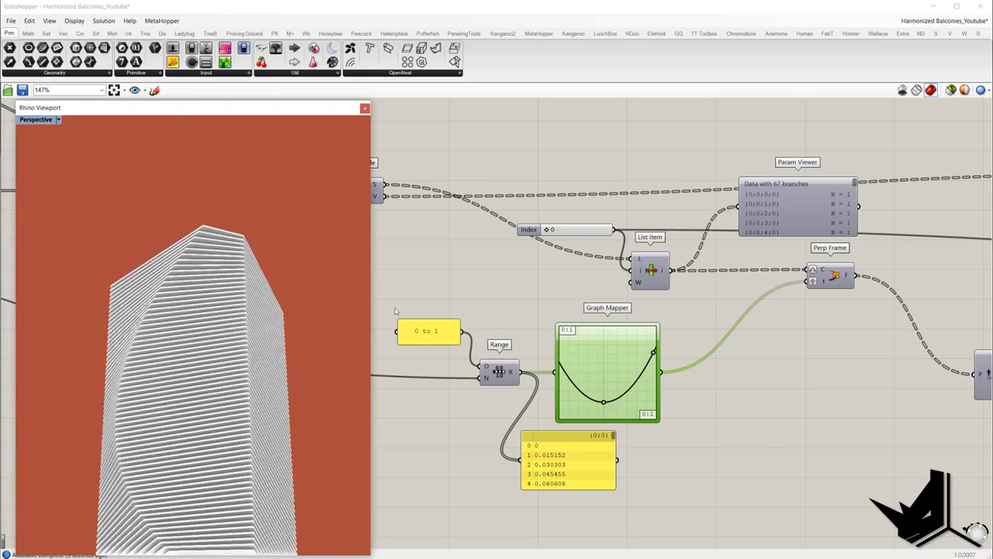
- Switch to the Photos app, browse the reference tower images and minimize it again
{"action": "left_click", "coordinate": [847, 558]}
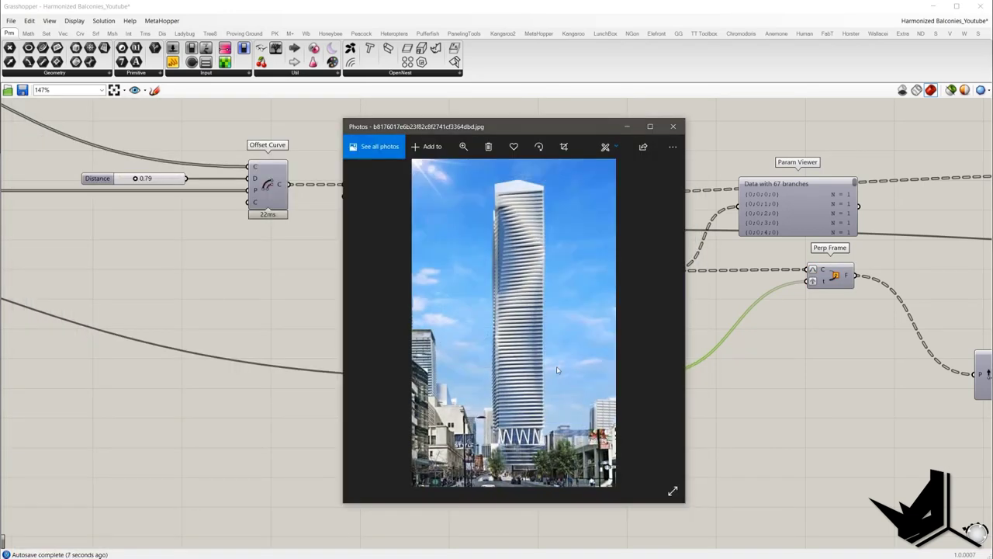
{"action": "key", "text": "Right"}
{"action": "key", "text": "Right"}
{"action": "key", "text": "Right"}
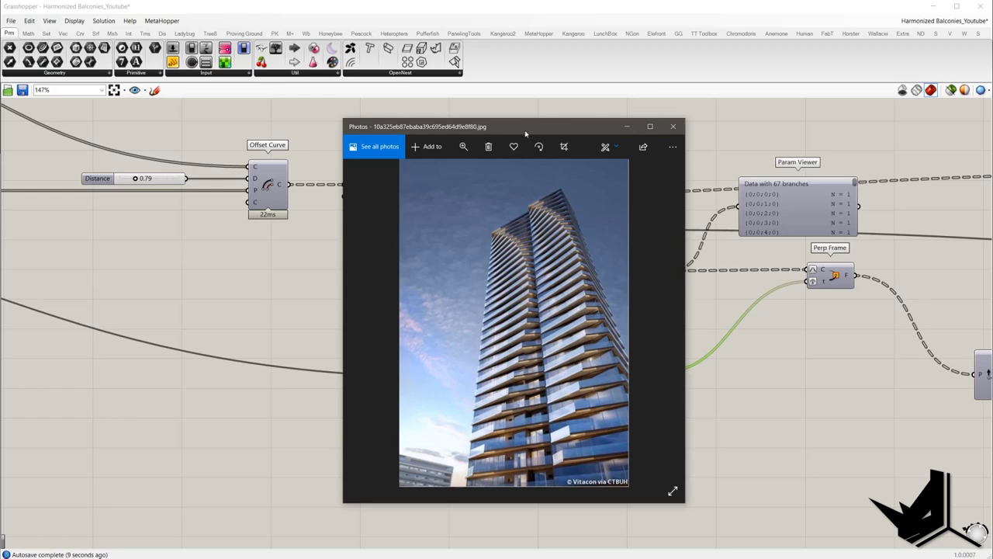
{"action": "left_click", "coordinate": [629, 127]}
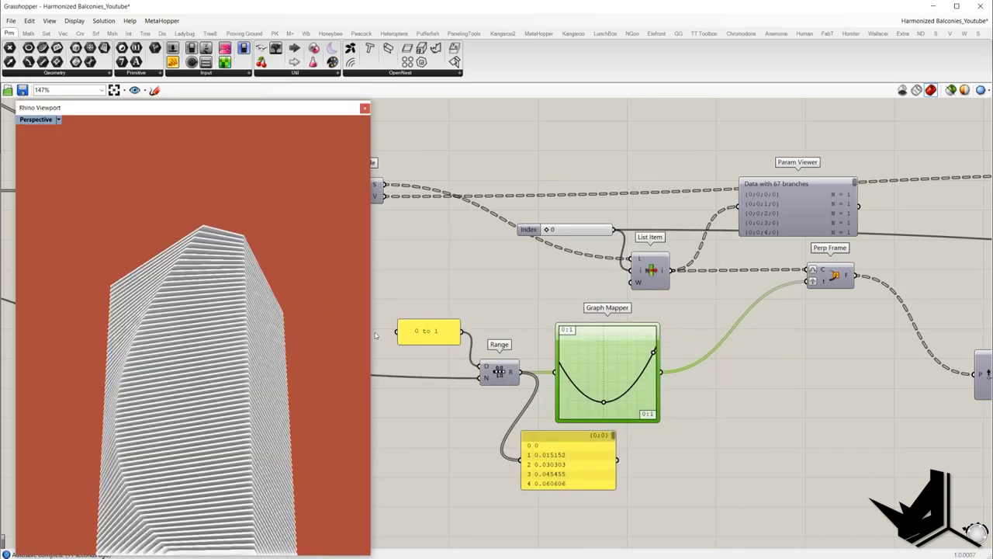
- Try the Bezier graph type in the Graph Mapper, pull its handles into an S-shaped curve and inspect the tower
{"action": "right_click", "coordinate": [593, 362]}
{"action": "mouse_move", "coordinate": [669, 479]}
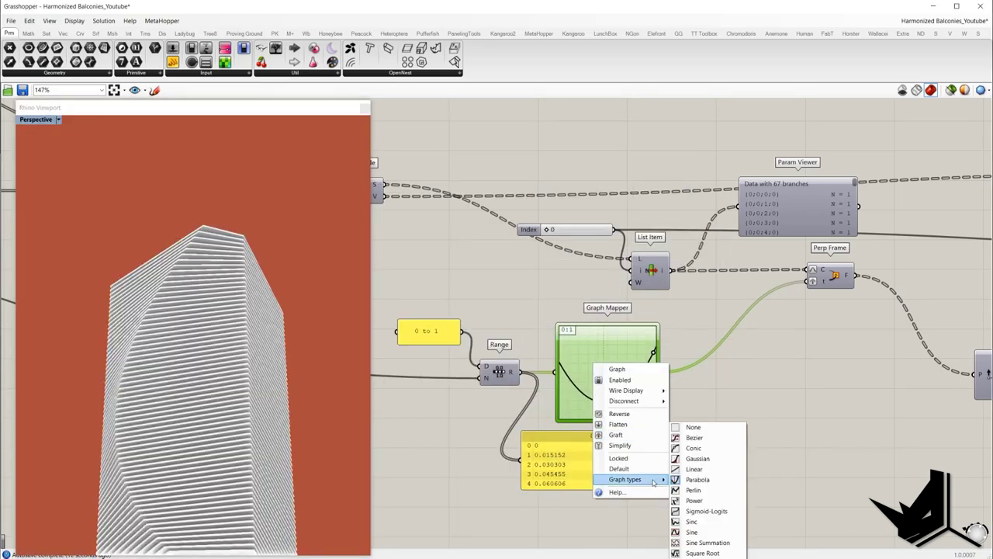
{"action": "left_click", "coordinate": [691, 438]}
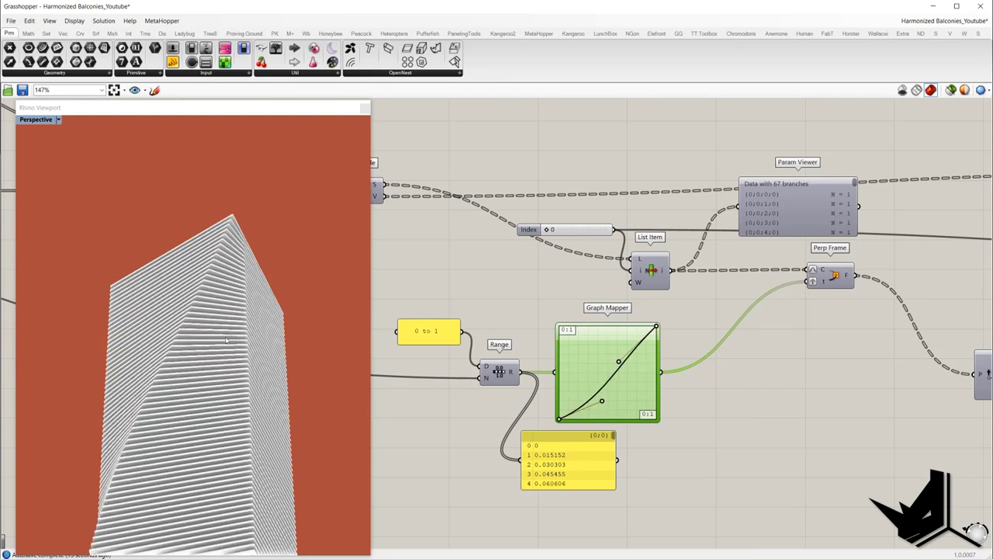
{"action": "scroll", "coordinate": [226, 338], "scroll_direction": "down", "scroll_amount": 5}
{"action": "right_click_drag", "start_coordinate": [226, 338], "coordinate": [282, 436]}
{"action": "scroll", "coordinate": [287, 423], "scroll_direction": "up", "scroll_amount": 4}
{"action": "left_click_drag", "start_coordinate": [602, 401], "coordinate": [620, 416]}
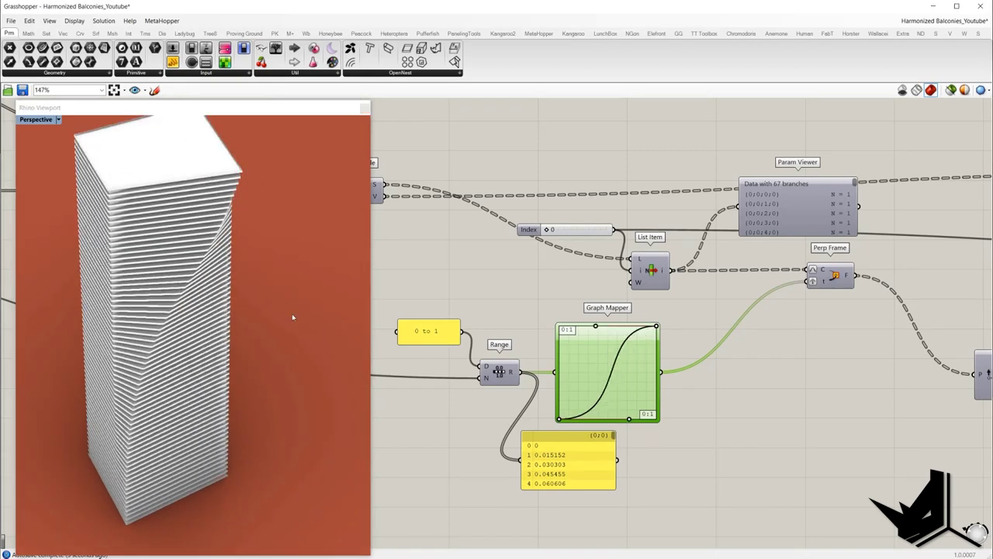
{"action": "right_click_drag", "start_coordinate": [240, 301], "coordinate": [96, 413]}
{"action": "right_click_drag", "start_coordinate": [264, 303], "coordinate": [303, 261]}
- Switch the Graph Mapper back to the Sine graph type and increase the depth of its wave
{"action": "right_click", "coordinate": [545, 396]}
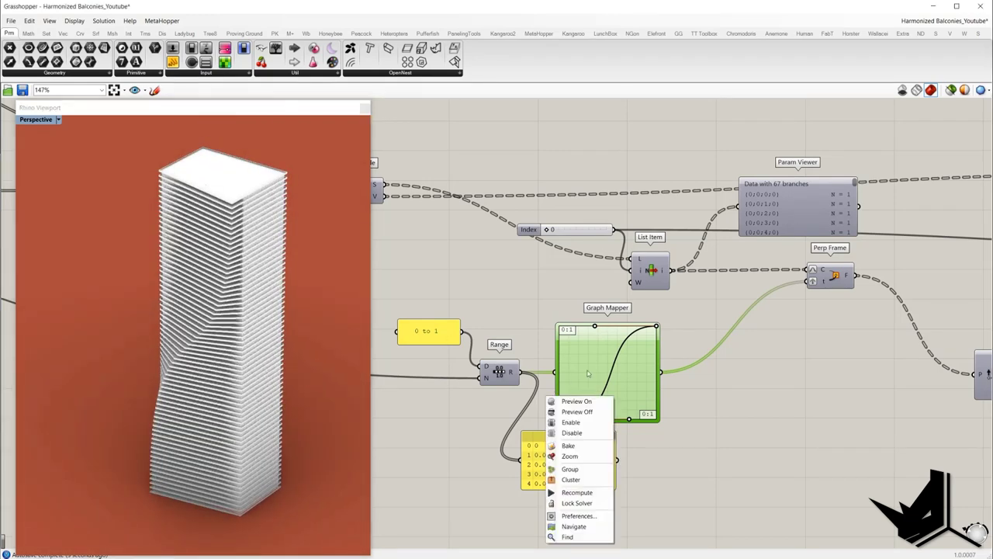
{"action": "right_click", "coordinate": [588, 366]}
{"action": "mouse_move", "coordinate": [620, 481]}
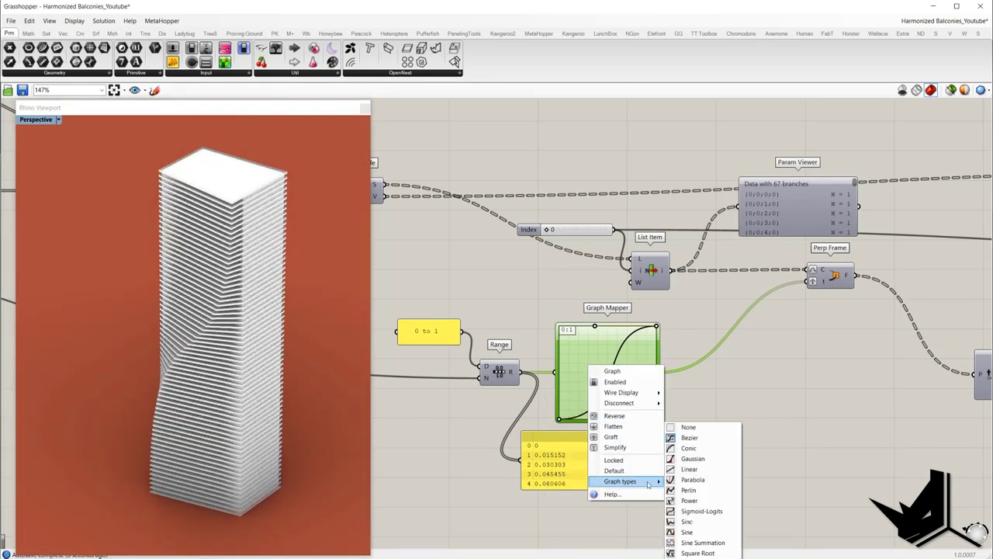
{"action": "left_click", "coordinate": [686, 533]}
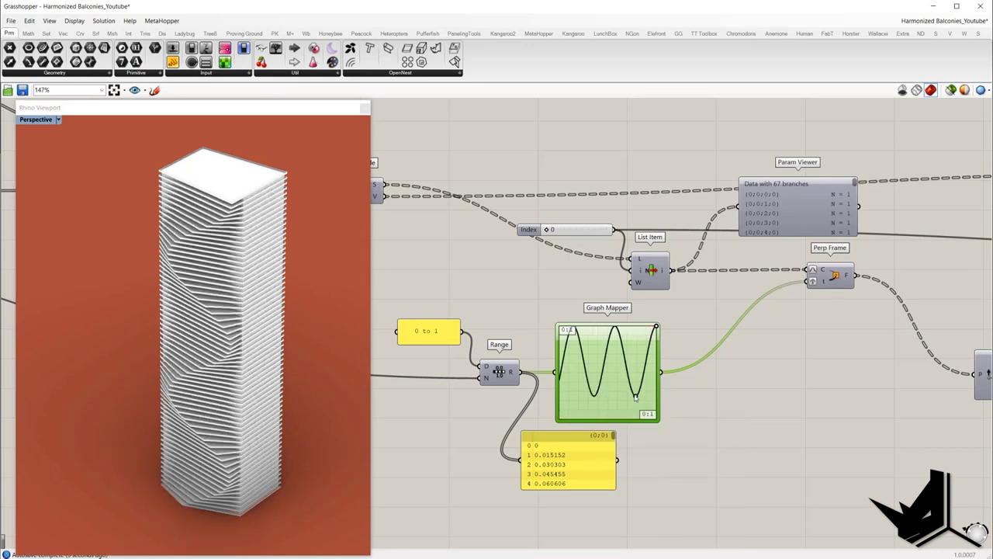
{"action": "left_click_drag", "start_coordinate": [635, 397], "coordinate": [638, 405]}
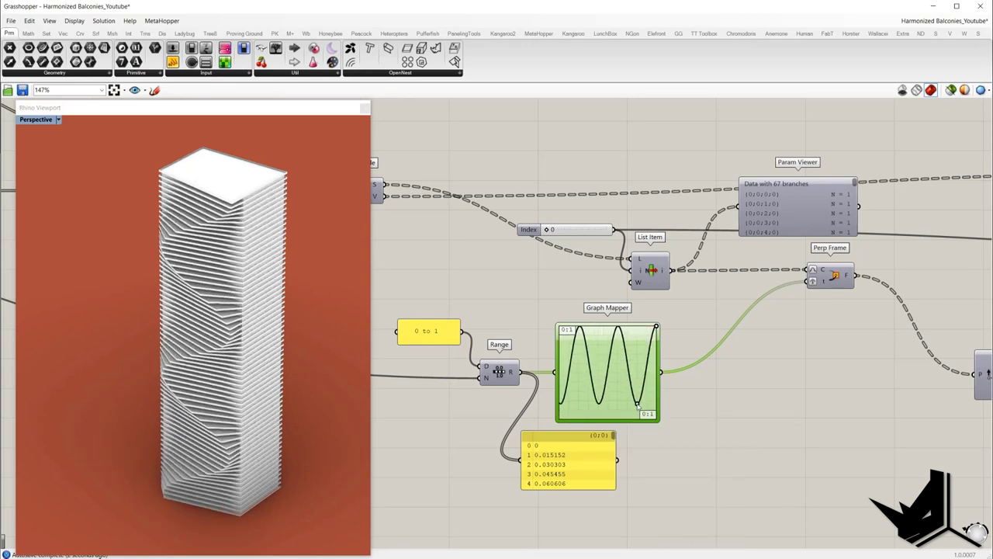
{"action": "left_click", "coordinate": [749, 360]}
- Disable the two Custom Preview components at the end of the definition
{"action": "scroll", "coordinate": [750, 360], "scroll_direction": "down", "scroll_amount": 10}
{"action": "right_click_drag", "start_coordinate": [780, 363], "coordinate": [625, 336]}
{"action": "scroll", "coordinate": [773, 316], "scroll_direction": "up", "scroll_amount": 7}
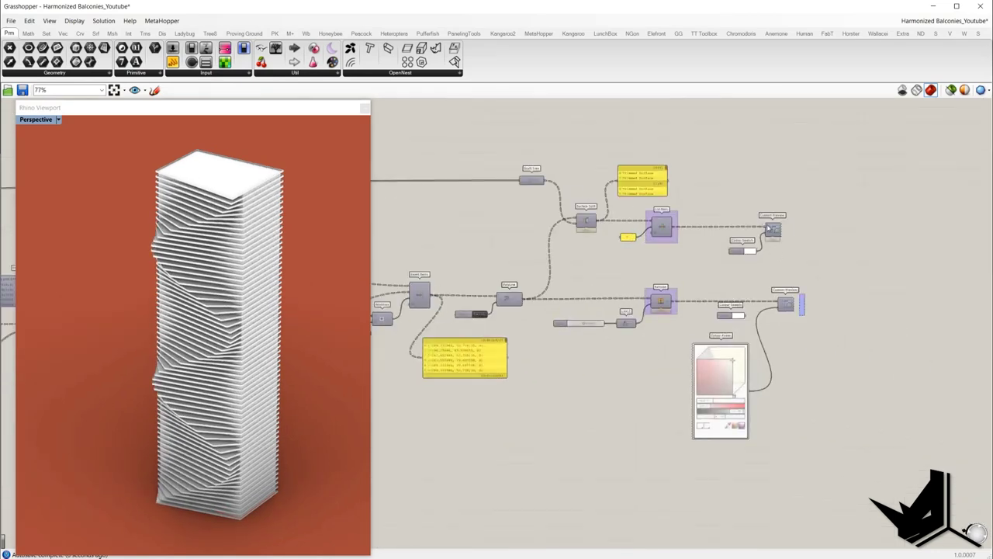
{"action": "left_click_drag", "start_coordinate": [765, 195], "coordinate": [804, 317]}
{"action": "right_click", "coordinate": [856, 218]}
{"action": "left_click", "coordinate": [869, 255]}
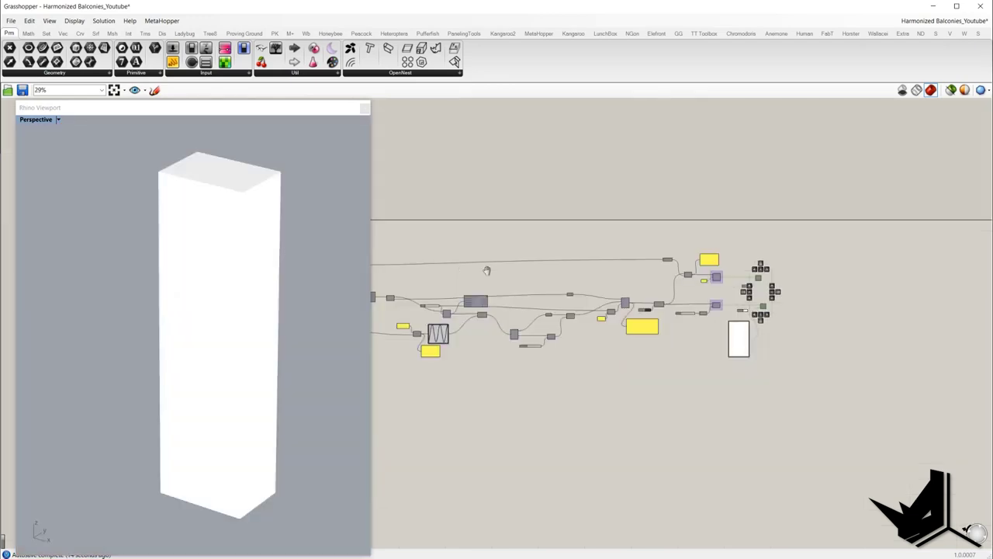
- Disable the Custom Preview component that displays the solid tower volume
{"action": "scroll", "coordinate": [486, 270], "scroll_direction": "up", "scroll_amount": 5}
{"action": "left_click", "coordinate": [574, 292]}
{"action": "right_click", "coordinate": [613, 288]}
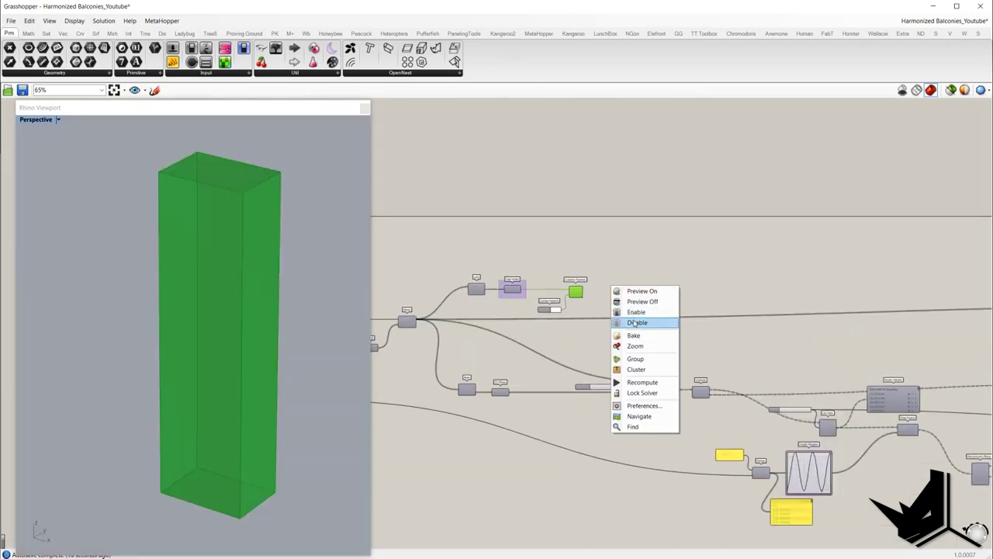
{"action": "left_click", "coordinate": [634, 323]}
{"action": "left_click", "coordinate": [636, 284]}
- Inspect the Curve parameter holding the tower's base outline and its Set one Curve option
{"action": "scroll", "coordinate": [634, 284], "scroll_direction": "down", "scroll_amount": 5}
{"action": "right_click_drag", "start_coordinate": [635, 284], "coordinate": [752, 271]}
{"action": "scroll", "coordinate": [582, 285], "scroll_direction": "up", "scroll_amount": 8}
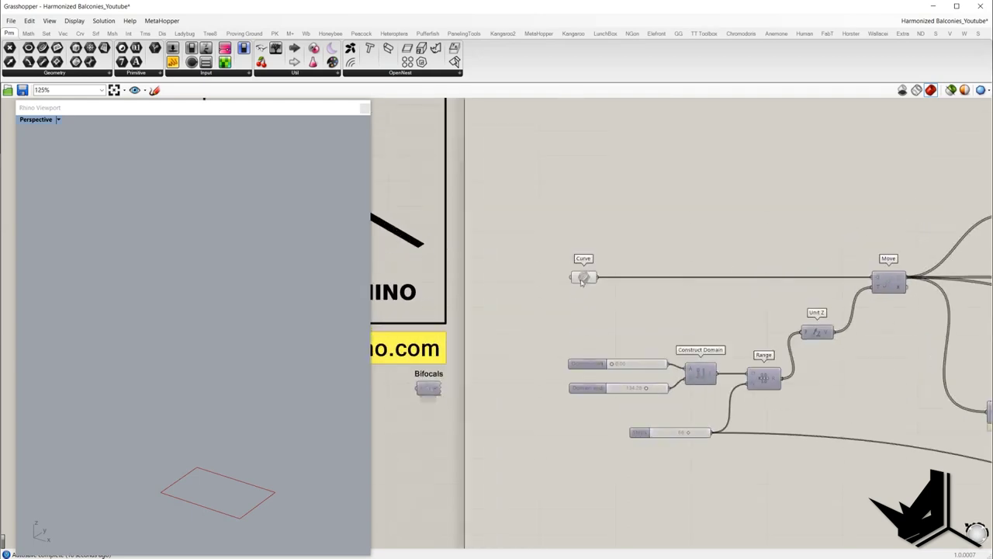
{"action": "left_click", "coordinate": [582, 278]}
{"action": "right_click_drag", "start_coordinate": [235, 357], "coordinate": [195, 389]}
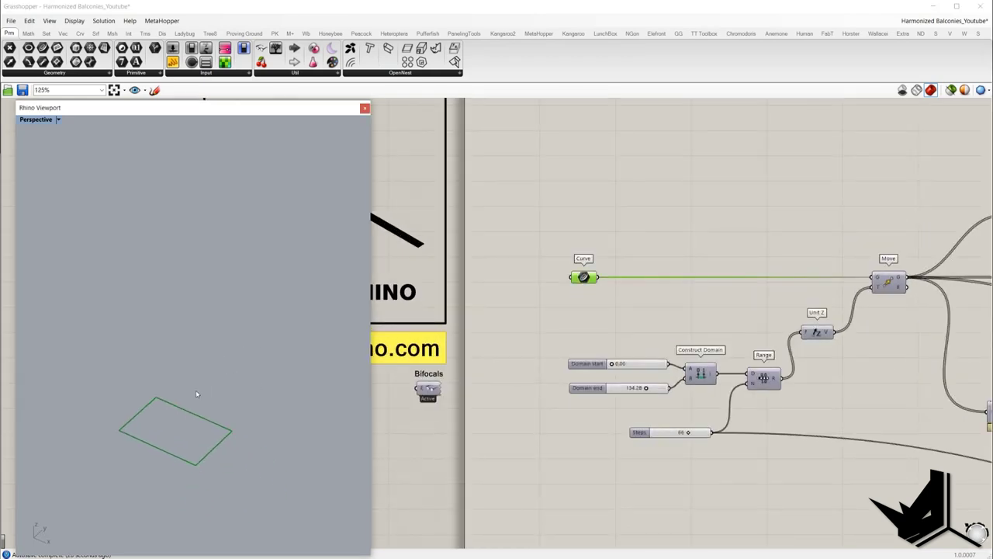
{"action": "right_click", "coordinate": [584, 277]}
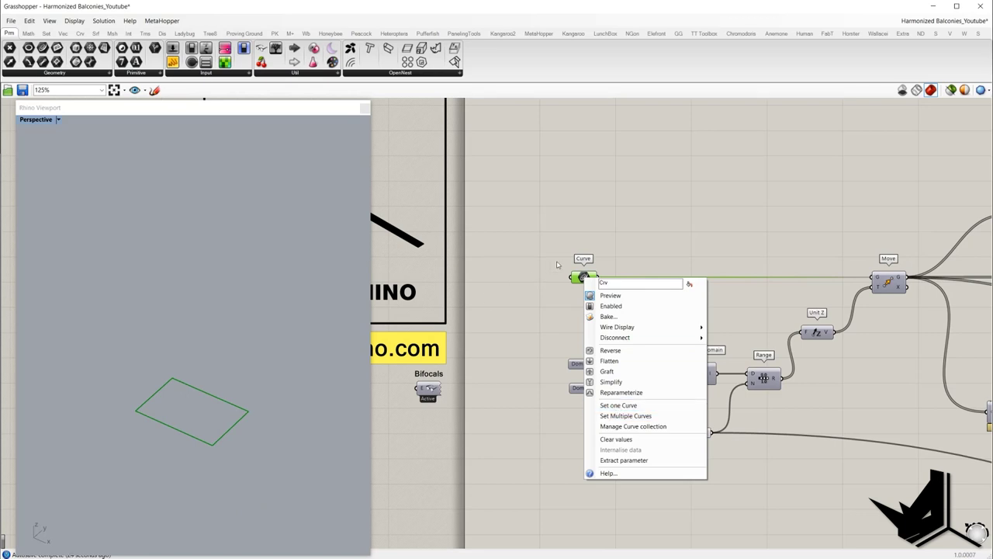
{"action": "right_click", "coordinate": [577, 277]}
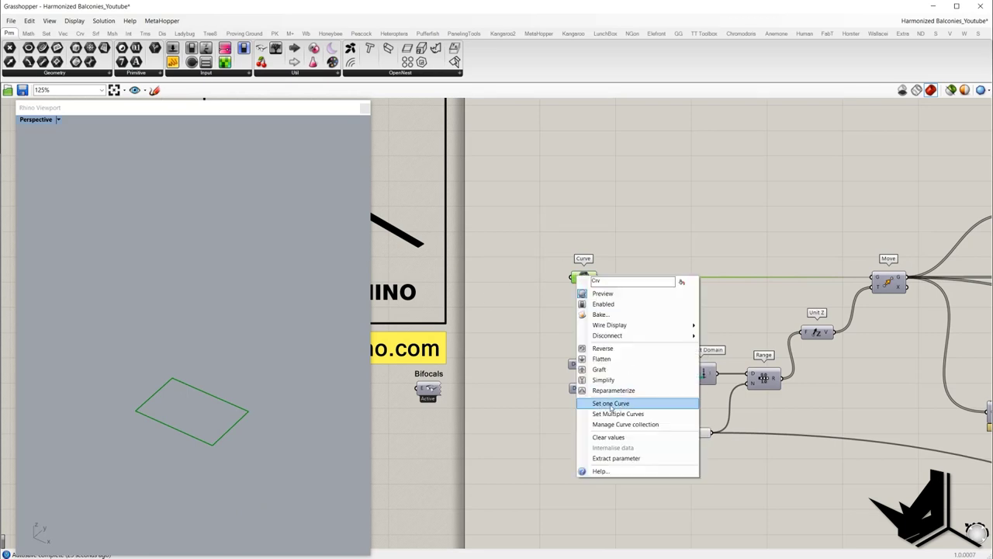
{"action": "left_click", "coordinate": [561, 376]}
- Examine the Unit Z vector that connects the Range output to the Move component
{"action": "right_click_drag", "start_coordinate": [608, 338], "coordinate": [527, 317]}
{"action": "scroll", "coordinate": [304, 328], "scroll_direction": "down", "scroll_amount": 3}
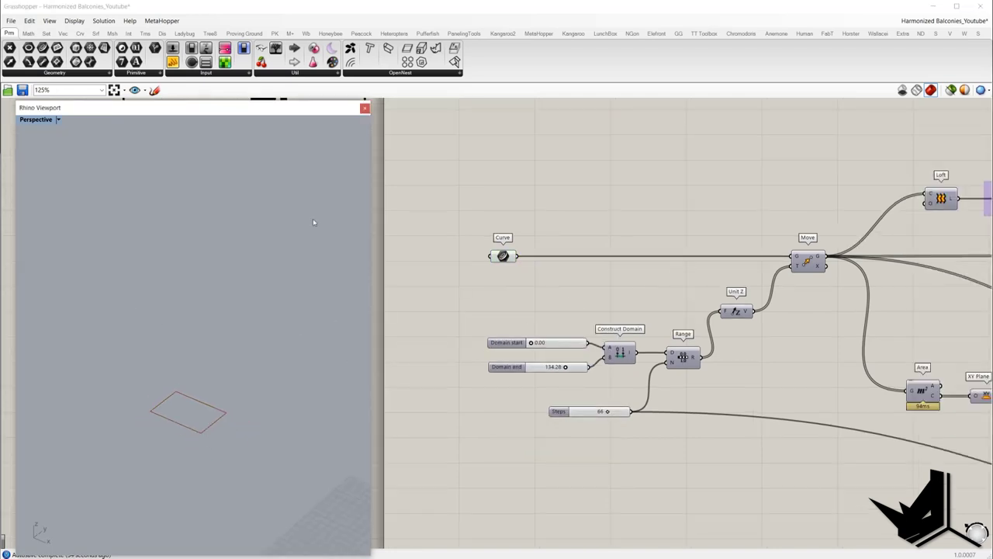
{"action": "left_click", "coordinate": [735, 310]}
{"action": "left_click_drag", "start_coordinate": [695, 297], "coordinate": [766, 325]}
{"action": "scroll", "coordinate": [714, 306], "scroll_direction": "up", "scroll_amount": 3}
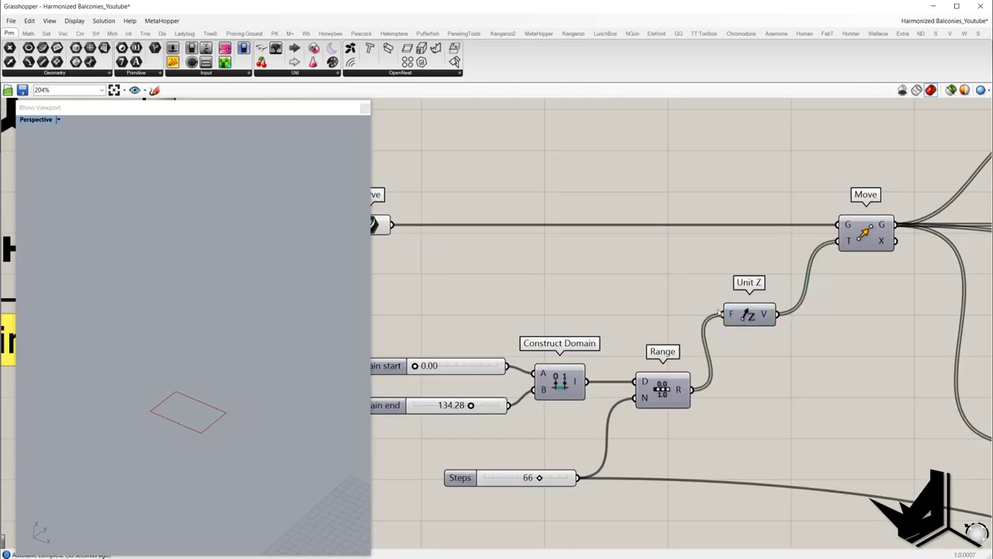
{"action": "left_click_drag", "start_coordinate": [699, 292], "coordinate": [739, 332]}
{"action": "scroll", "coordinate": [754, 335], "scroll_direction": "down", "scroll_amount": 1}
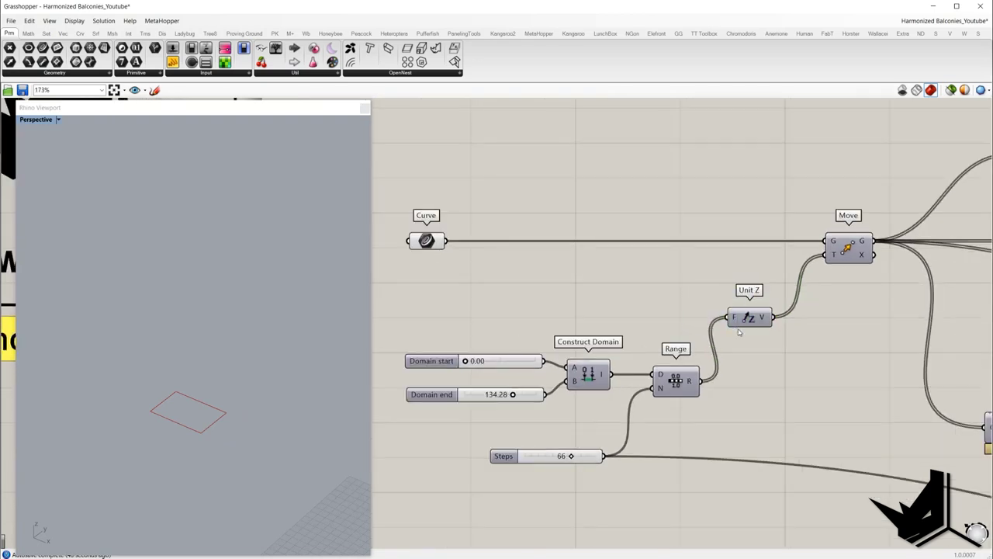
{"action": "right_click_drag", "start_coordinate": [621, 326], "coordinate": [659, 310]}
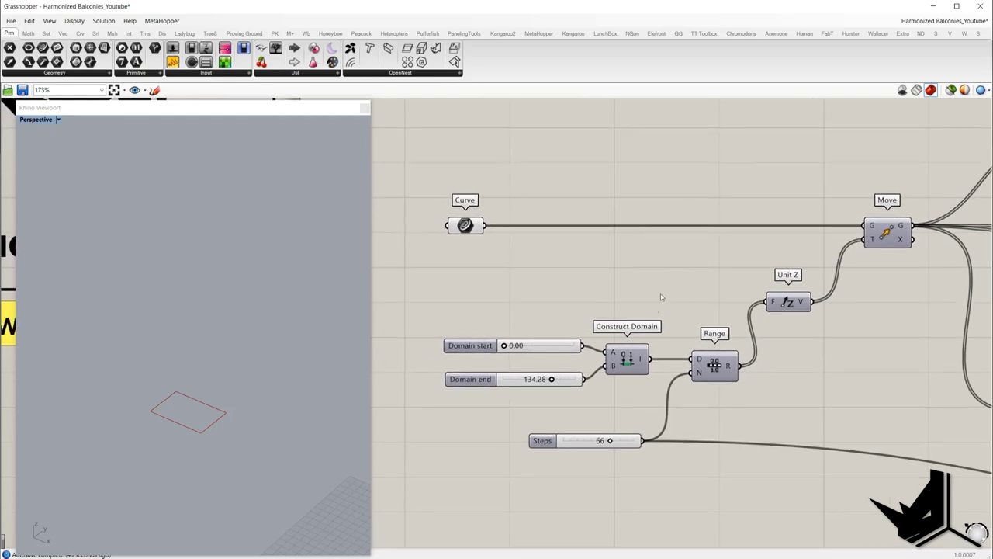
- Set the Domain end slider of the Construct Domain component to 140
{"action": "left_click", "coordinate": [573, 379]}
{"action": "double_click", "coordinate": [572, 379]}
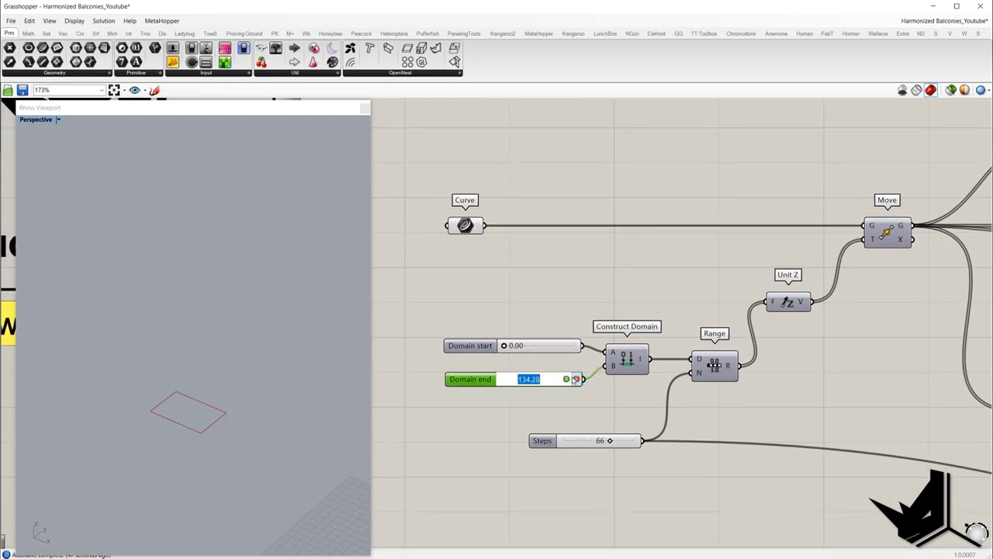
{"action": "type", "text": "140"}
{"action": "key", "text": "Return"}
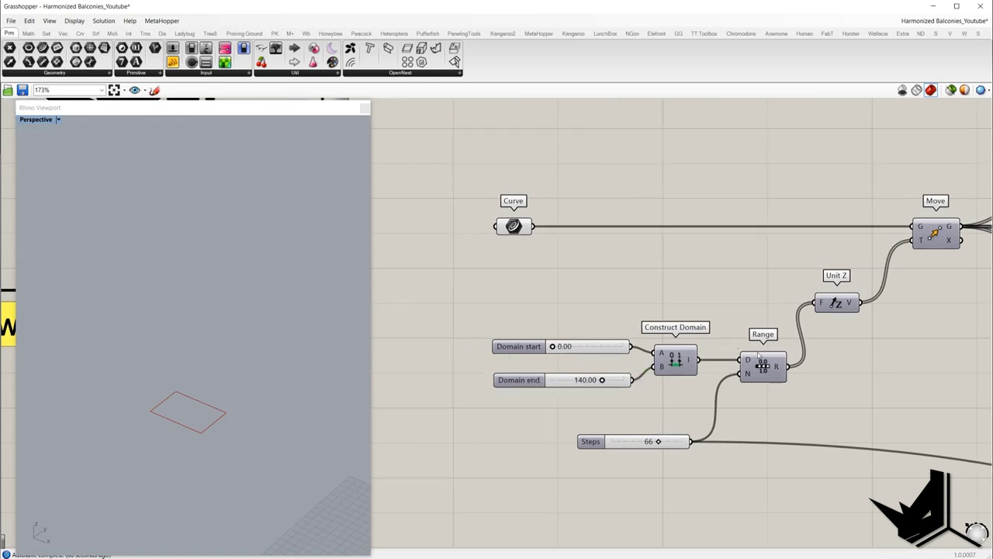
- Review how the Domain start and Domain end sliders feed Construct Domain, together with the base Curve
{"action": "left_click_drag", "start_coordinate": [455, 302], "coordinate": [720, 399]}
{"action": "left_click", "coordinate": [621, 294]}
{"action": "left_click_drag", "start_coordinate": [472, 310], "coordinate": [652, 371]}
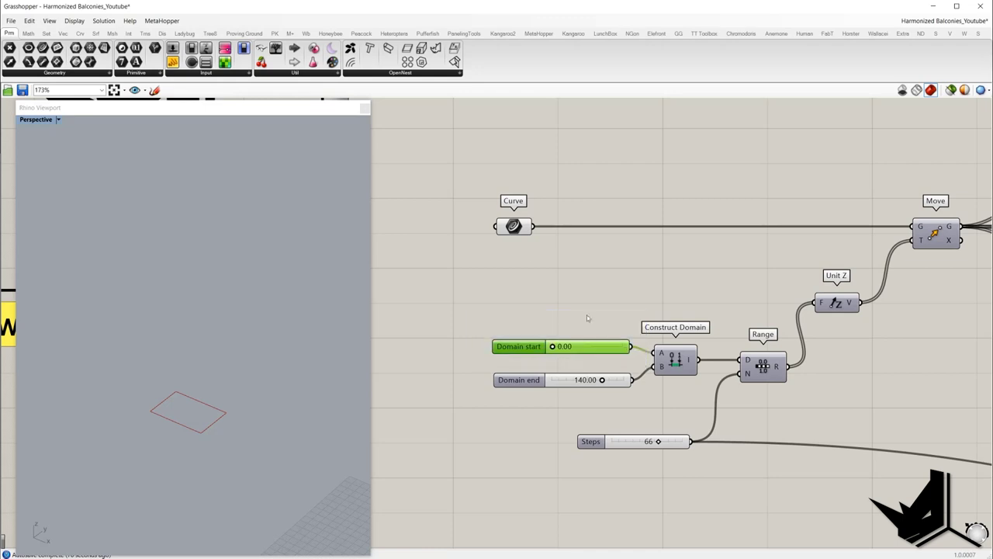
{"action": "left_click", "coordinate": [513, 226]}
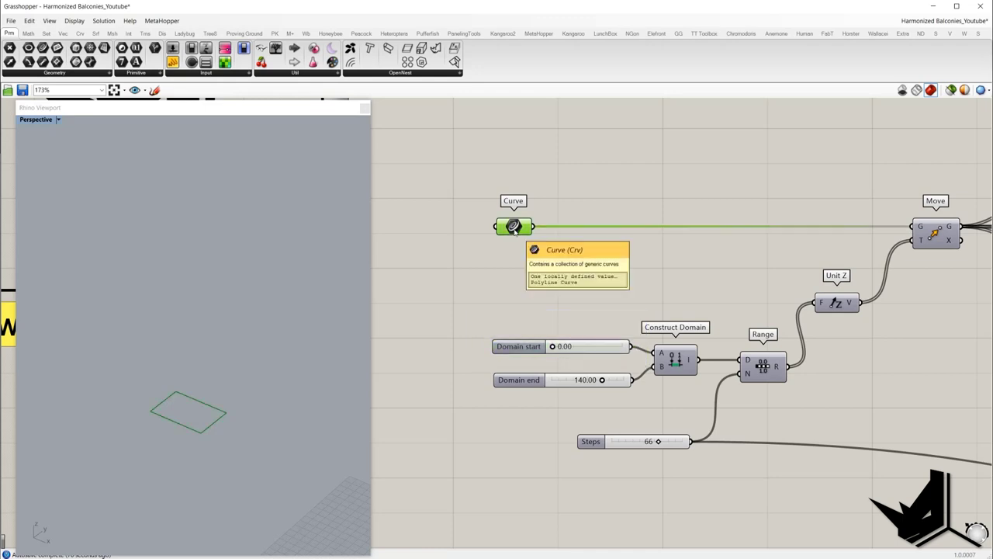
{"action": "left_click_drag", "start_coordinate": [649, 400], "coordinate": [477, 369]}
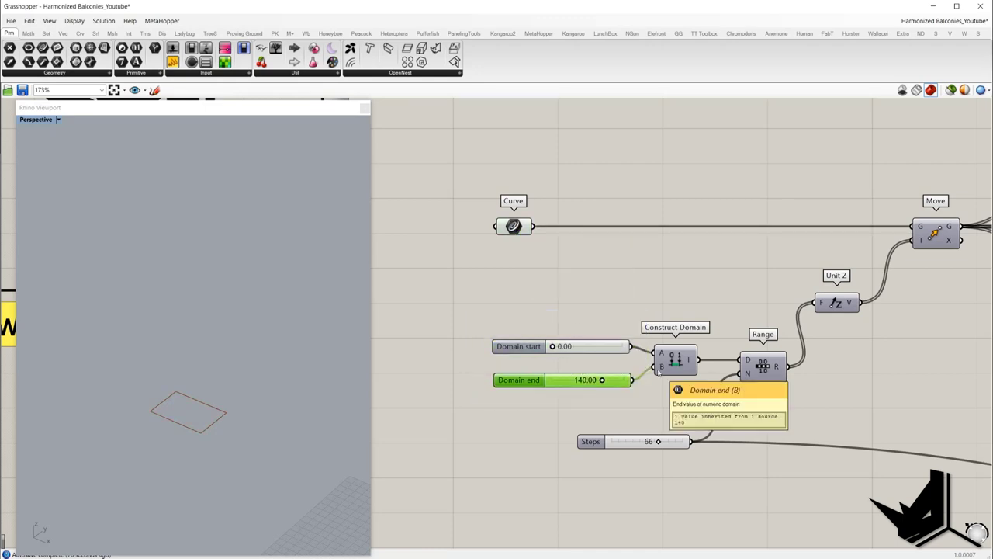
{"action": "left_click", "coordinate": [654, 293]}
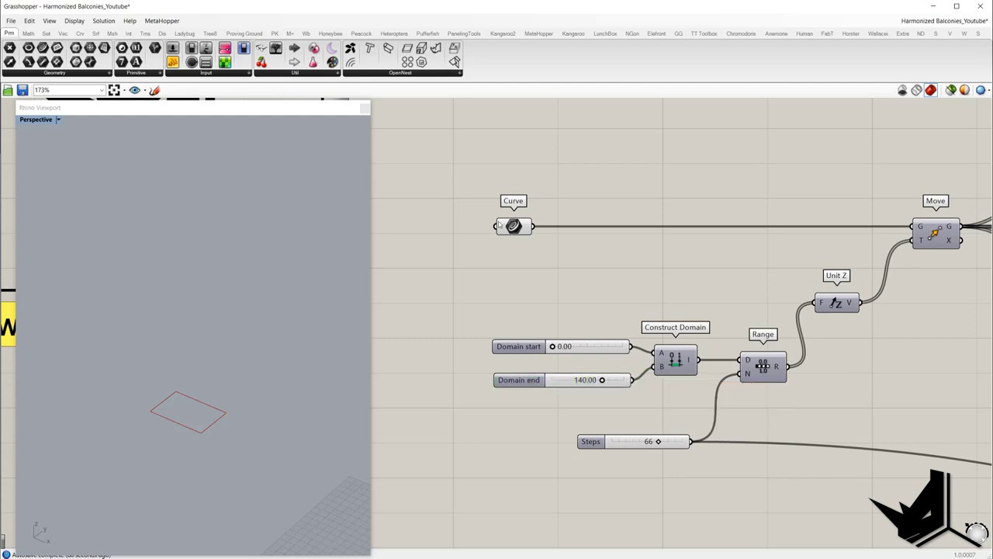
- Review how the base Curve, the Domain sliders and the Unit Z vector feed the Move component
{"action": "mouse_move", "coordinate": [521, 225]}
{"action": "left_click_drag", "start_coordinate": [468, 363], "coordinate": [647, 402]}
{"action": "left_click_drag", "start_coordinate": [738, 271], "coordinate": [870, 321]}
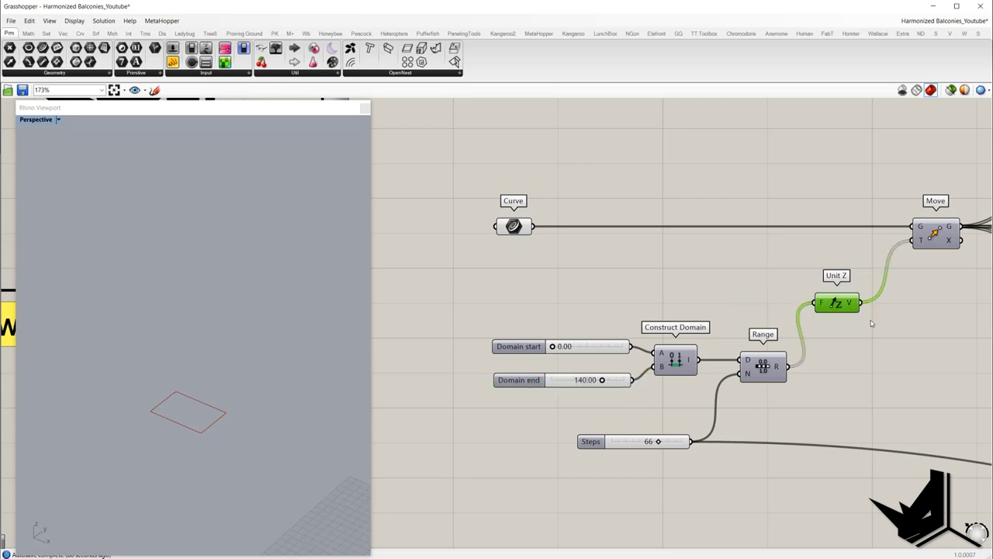
{"action": "left_click", "coordinate": [870, 321]}
{"action": "right_click_drag", "start_coordinate": [791, 292], "coordinate": [714, 309]}
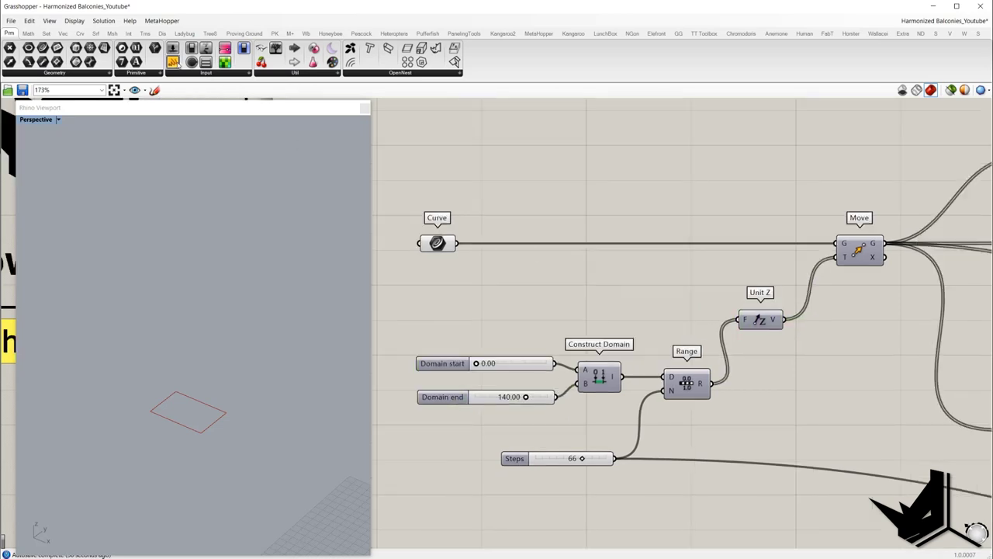
- Add a Panel and connect it to the Construct Domain output to read the domain
{"action": "left_click_drag", "start_coordinate": [172, 62], "coordinate": [772, 407]}
{"action": "left_click_drag", "start_coordinate": [625, 377], "coordinate": [702, 292]}
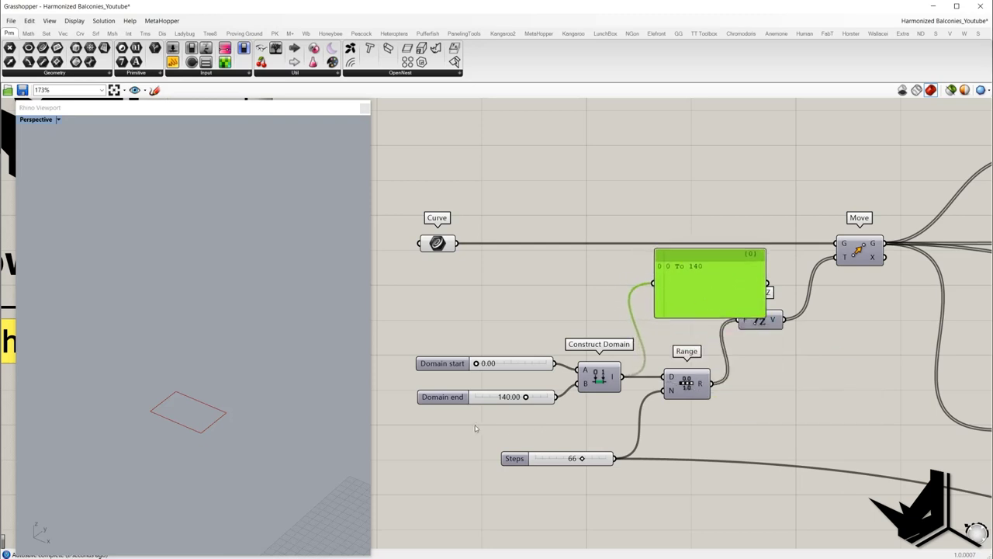
{"action": "left_click", "coordinate": [515, 458]}
- Place the Panel beside the Range component and connect it to the Range output instead
{"action": "left_click_drag", "start_coordinate": [699, 278], "coordinate": [800, 409]}
{"action": "left_click_drag", "start_coordinate": [653, 440], "coordinate": [475, 486]}
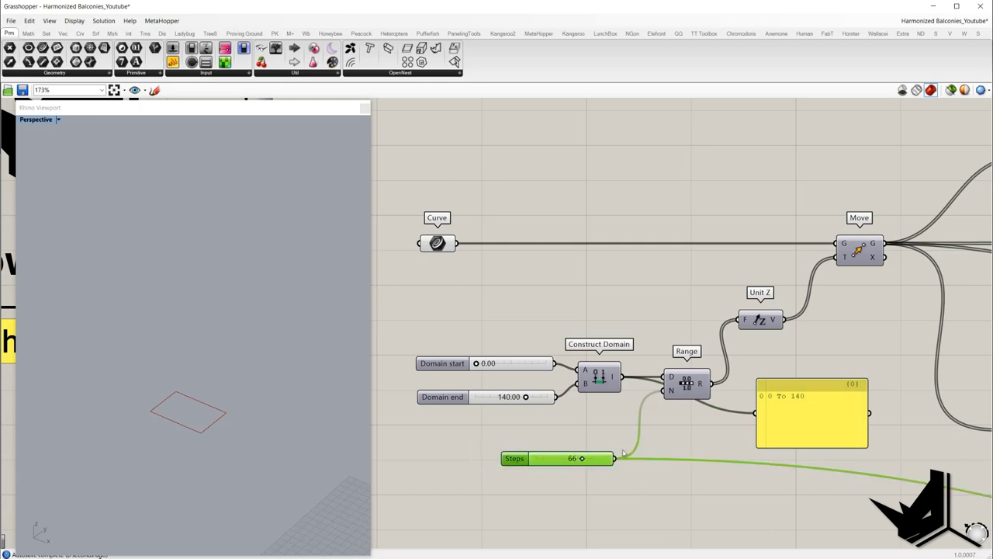
{"action": "left_click_drag", "start_coordinate": [695, 401], "coordinate": [711, 384]}
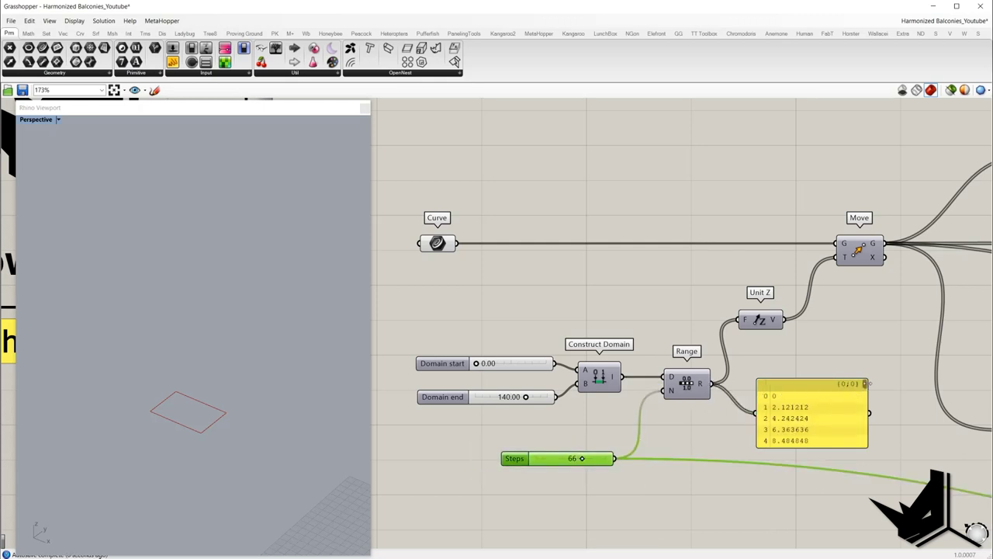
- Examine the list of Range values together with the Domain sliders and Construct Domain that generate it
{"action": "mouse_move", "coordinate": [866, 384]}
{"action": "left_mouse_down"}
{"action": "mouse_move", "coordinate": [870, 455]}
{"action": "mouse_move", "coordinate": [865, 381]}
{"action": "left_mouse_up"}
{"action": "left_click", "coordinate": [559, 318]}
{"action": "left_click_drag", "start_coordinate": [407, 326], "coordinate": [639, 427]}
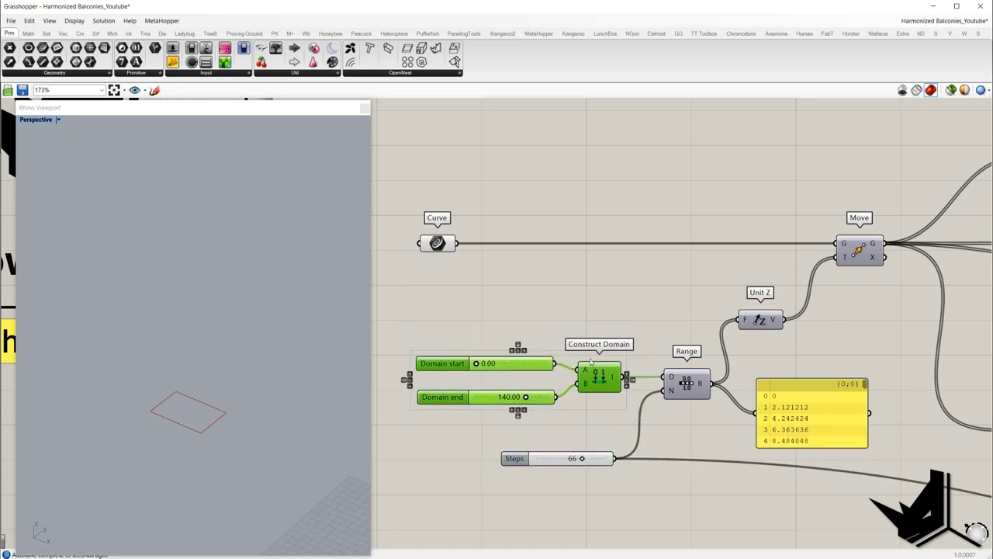
{"action": "left_click", "coordinate": [399, 329]}
{"action": "scroll", "coordinate": [399, 329], "scroll_direction": "down", "scroll_amount": 2}
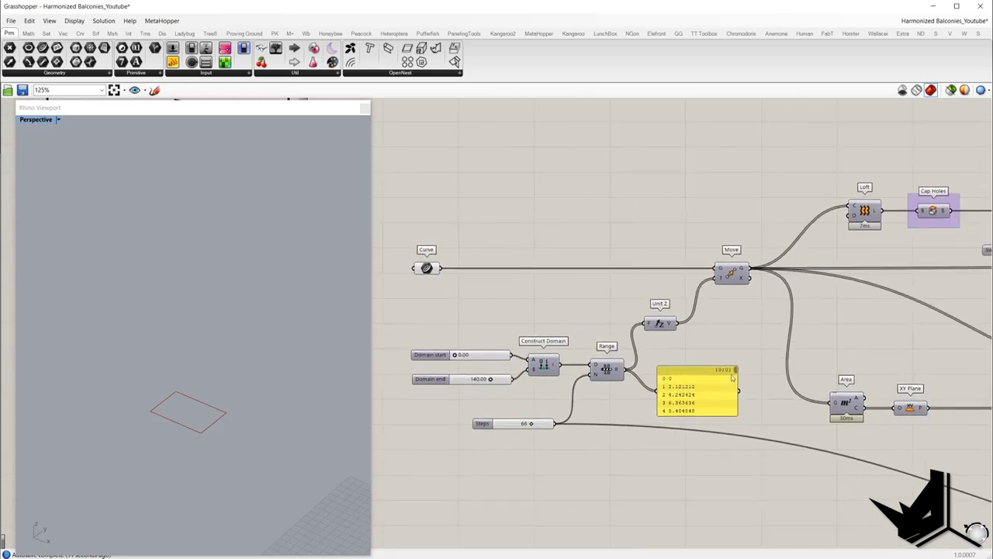
{"action": "scroll", "coordinate": [729, 375], "scroll_direction": "up", "scroll_amount": 3}
{"action": "scroll", "coordinate": [720, 353], "scroll_direction": "down", "scroll_amount": 2}
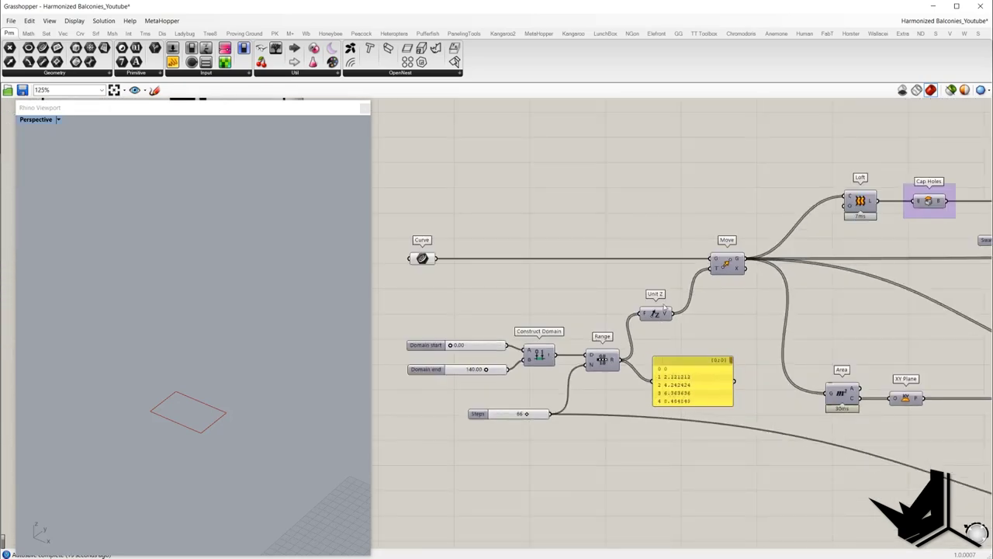
- Delete the Panel attached to the Range output
{"action": "left_click_drag", "start_coordinate": [619, 295], "coordinate": [684, 338]}
{"action": "left_click", "coordinate": [692, 371]}
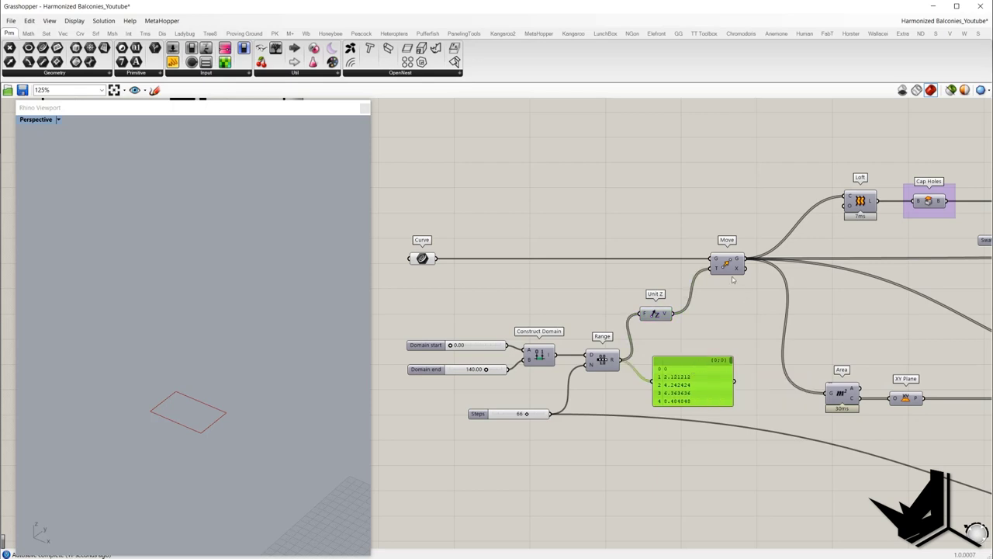
{"action": "key", "text": "Delete"}
- Turn on the preview of the Move component and inspect the stacked floor outlines in the Rhino viewport
{"action": "left_click_drag", "start_coordinate": [628, 289], "coordinate": [689, 339]}
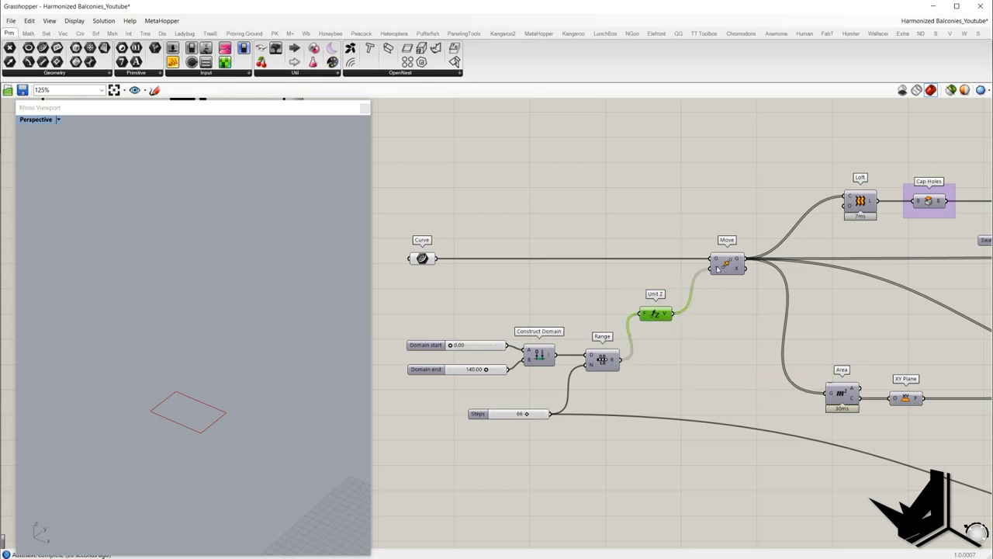
{"action": "left_click", "coordinate": [717, 268]}
{"action": "right_click", "coordinate": [690, 216]}
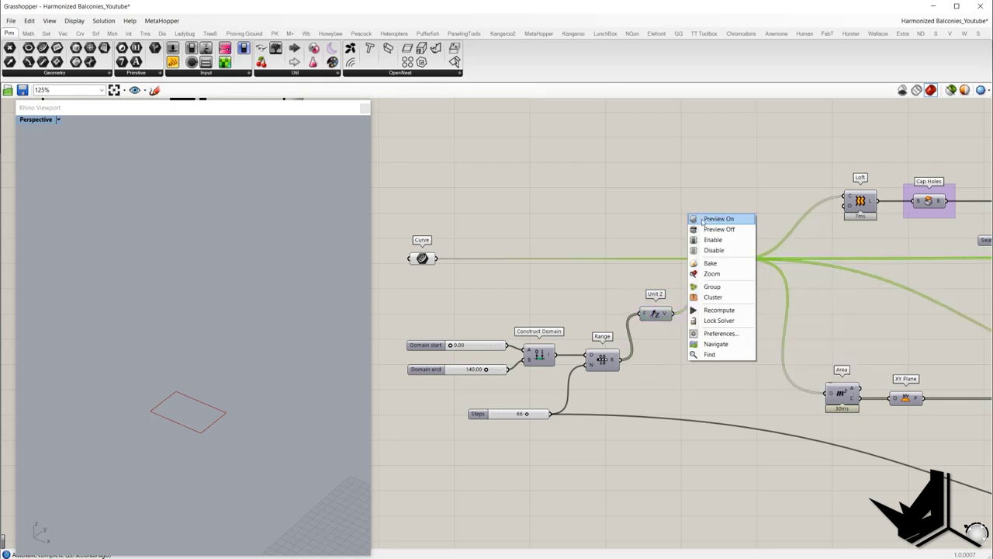
{"action": "left_click", "coordinate": [715, 218]}
{"action": "right_click_drag", "start_coordinate": [382, 282], "coordinate": [266, 297]}
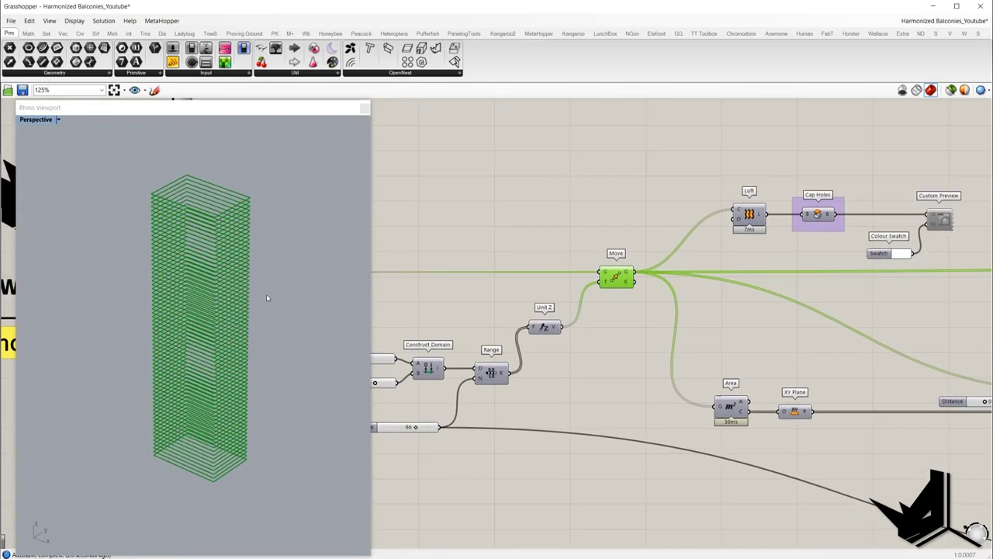
{"action": "right_click_drag", "start_coordinate": [473, 302], "coordinate": [577, 284]}
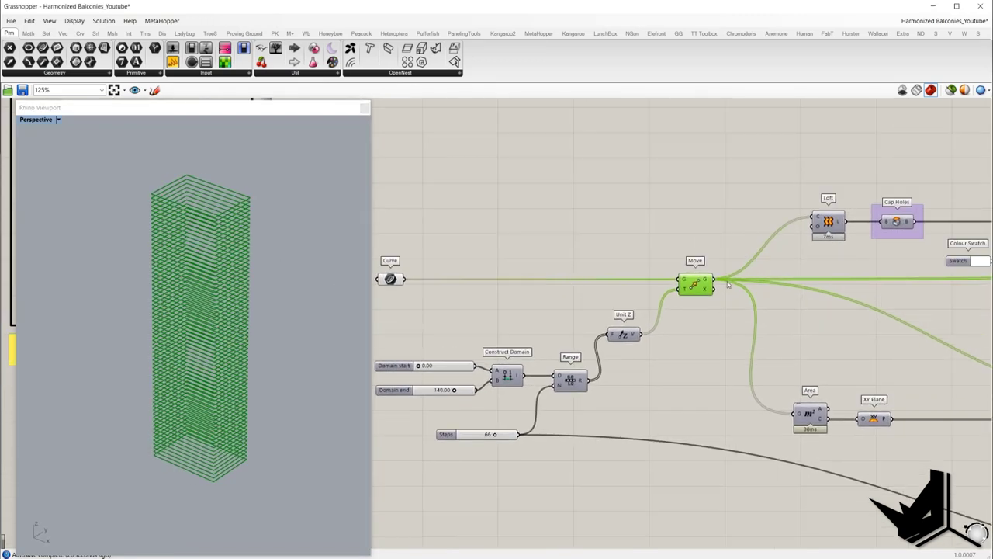
{"action": "right_click_drag", "start_coordinate": [728, 284], "coordinate": [595, 273]}
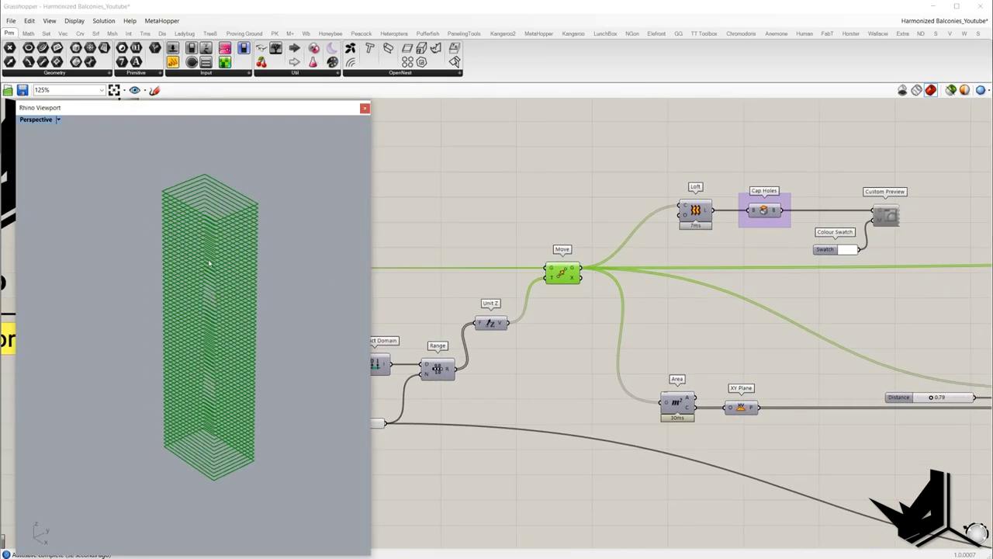
{"action": "right_click_drag", "start_coordinate": [209, 264], "coordinate": [170, 181]}
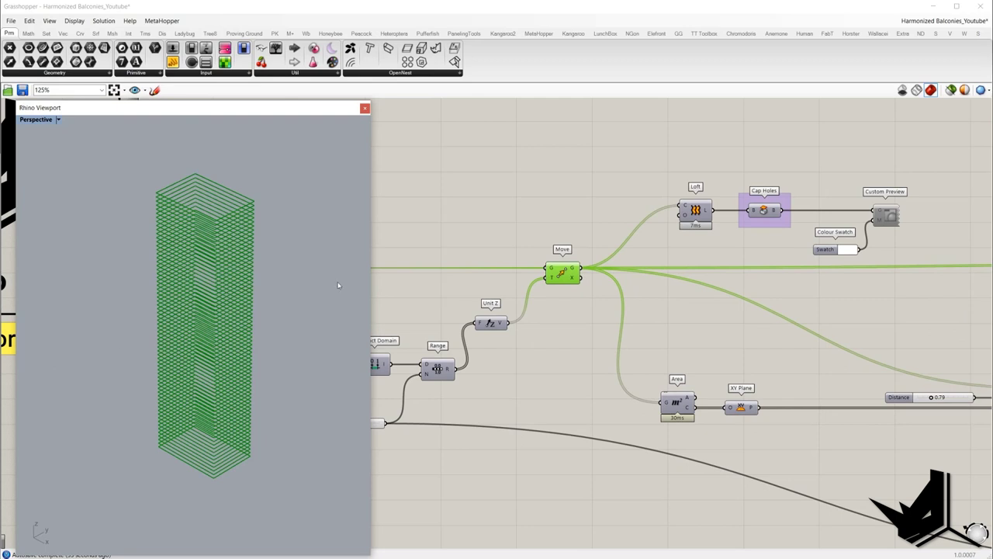
- Turn on the preview of the Loft component and inspect the tower surface from above
{"action": "right_click_drag", "start_coordinate": [718, 218], "coordinate": [652, 243]}
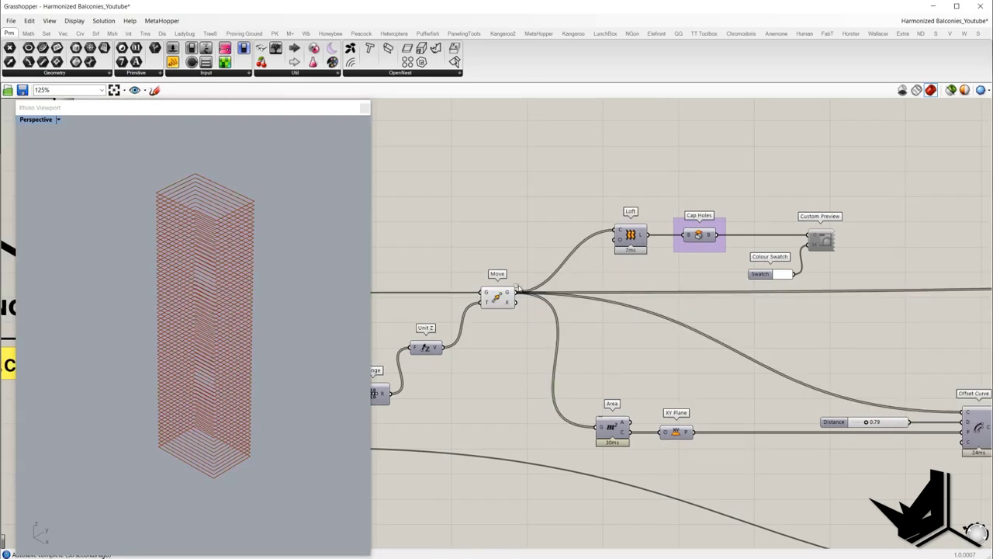
{"action": "left_click", "coordinate": [596, 214]}
{"action": "right_click_drag", "start_coordinate": [586, 201], "coordinate": [491, 215]}
{"action": "right_click", "coordinate": [543, 194]}
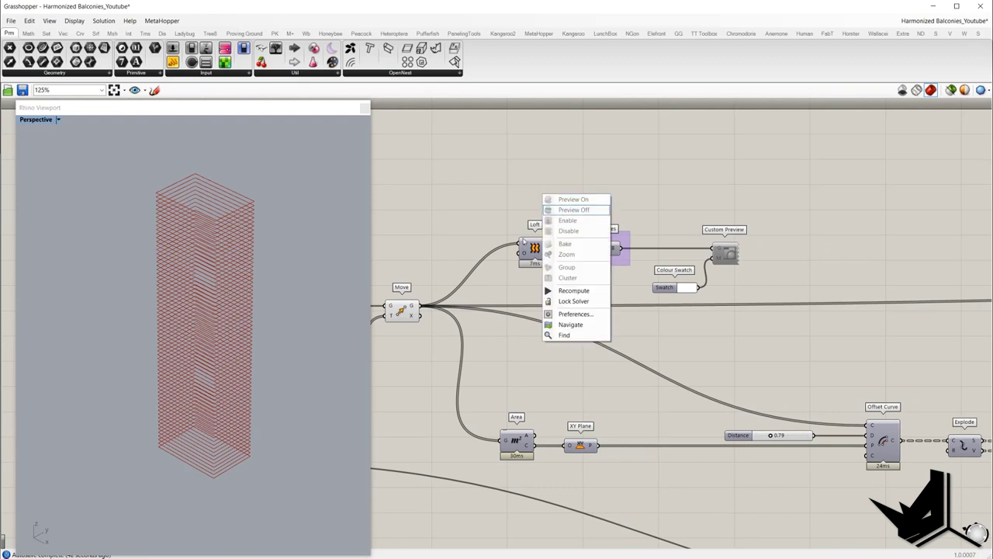
{"action": "left_click", "coordinate": [527, 244]}
{"action": "right_click", "coordinate": [515, 205]}
{"action": "left_click", "coordinate": [524, 210]}
{"action": "right_click_drag", "start_coordinate": [189, 263], "coordinate": [203, 304]}
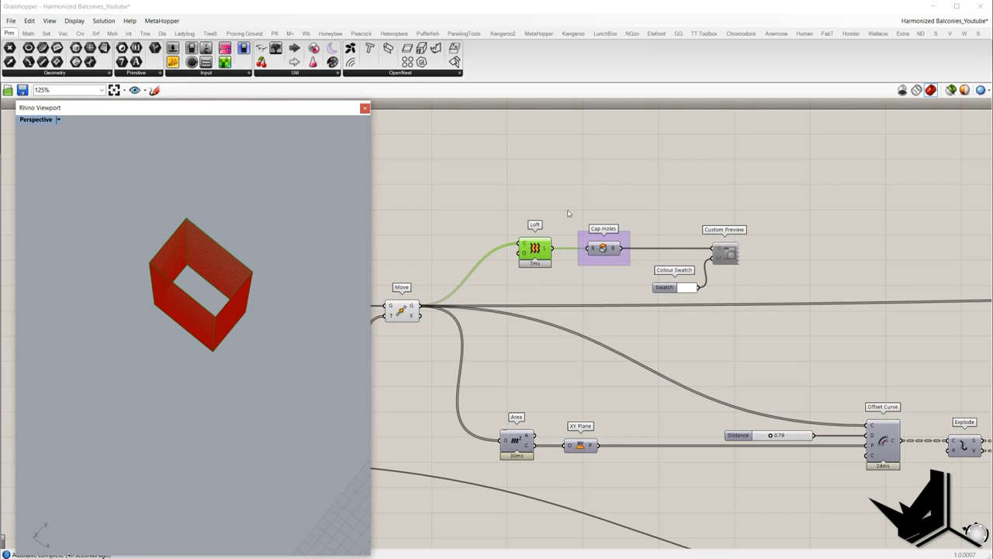
- Turn on the preview of the Cap Holes component and turn off the Loft preview
{"action": "left_click", "coordinate": [602, 249]}
{"action": "left_click", "coordinate": [536, 247]}
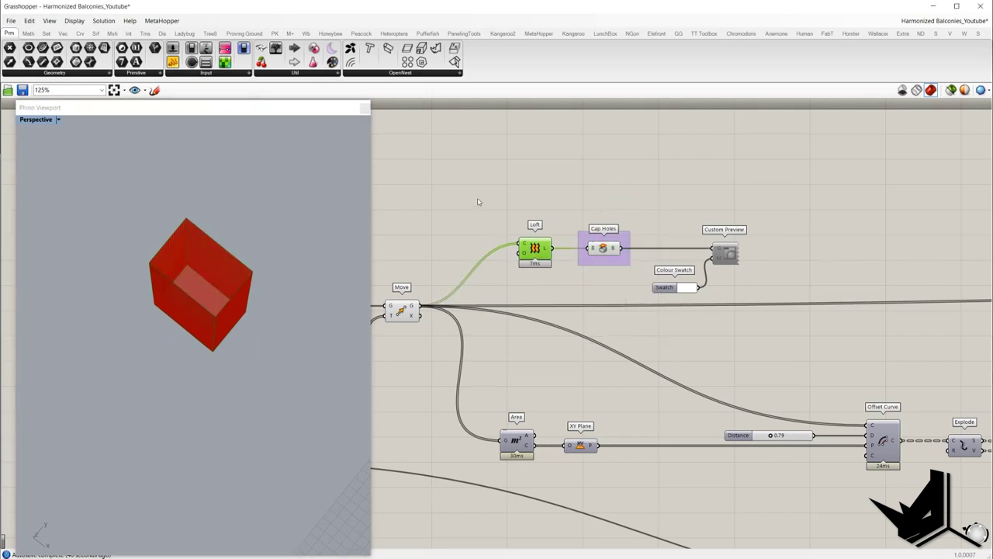
{"action": "right_click", "coordinate": [479, 201]}
{"action": "left_click", "coordinate": [503, 216]}
{"action": "right_click_drag", "start_coordinate": [263, 287], "coordinate": [263, 233]}
- Turn off the previews of the Move and Cap Holes components
{"action": "left_click", "coordinate": [402, 310]}
{"action": "right_click", "coordinate": [414, 236]}
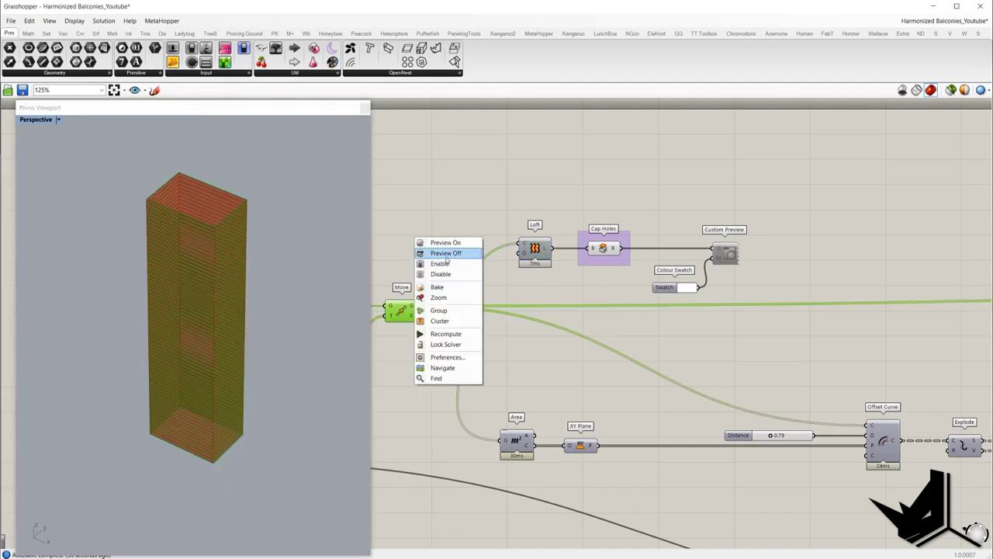
{"action": "left_click", "coordinate": [442, 254]}
{"action": "left_click", "coordinate": [610, 247]}
{"action": "right_click", "coordinate": [465, 203]}
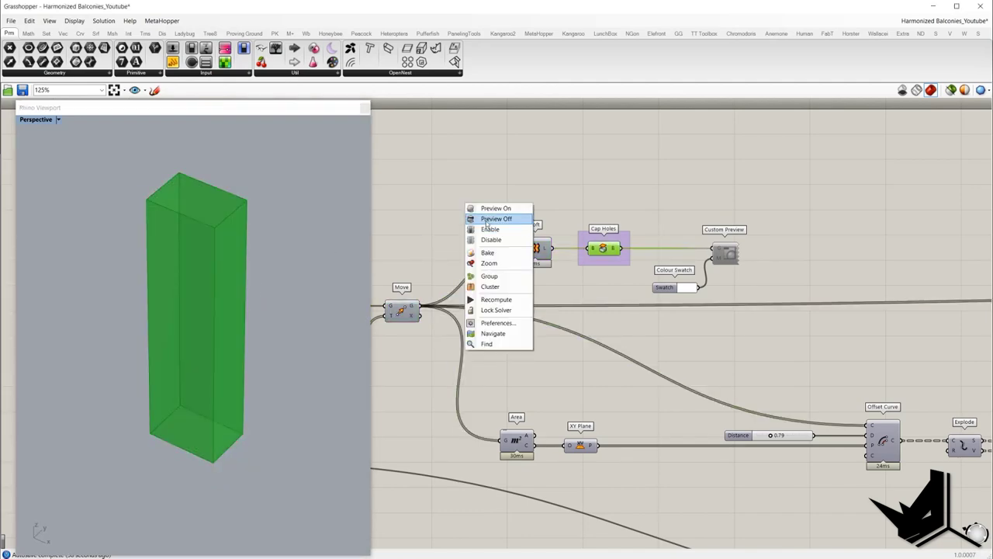
{"action": "left_click", "coordinate": [489, 221]}
- Turn the Move component's preview back on and view the floor outlines in the Rhino viewport
{"action": "right_click_drag", "start_coordinate": [440, 308], "coordinate": [519, 267]}
{"action": "left_click", "coordinate": [491, 272]}
{"action": "right_click", "coordinate": [466, 226]}
{"action": "left_click", "coordinate": [489, 233]}
{"action": "right_click_drag", "start_coordinate": [245, 291], "coordinate": [348, 262]}
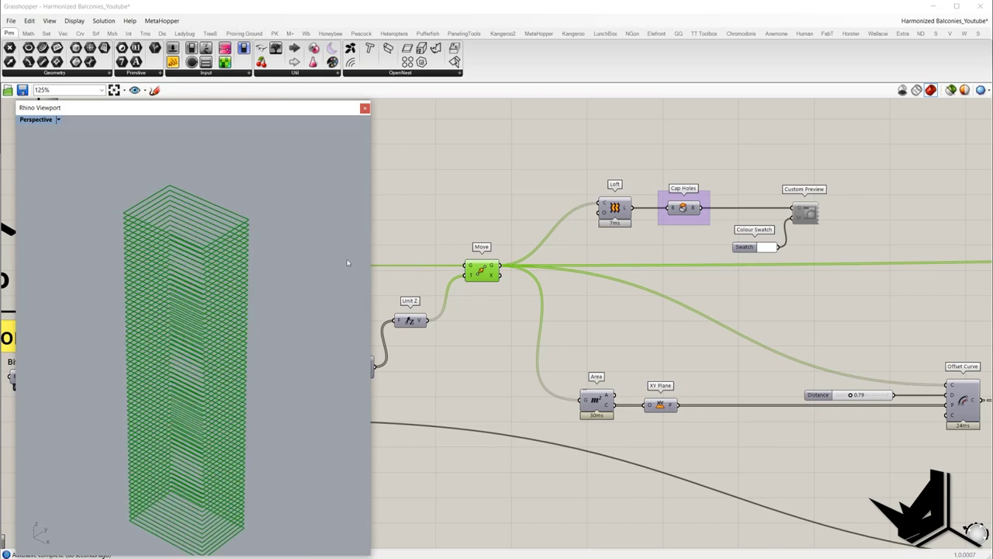
{"action": "scroll", "coordinate": [246, 284], "scroll_direction": "down", "scroll_amount": 3}
{"action": "right_click_drag", "start_coordinate": [253, 280], "coordinate": [292, 303]}
- Turn on the preview of the Area component and inspect the centroids of the floor outlines up close
{"action": "left_click_drag", "start_coordinate": [564, 361], "coordinate": [631, 427]}
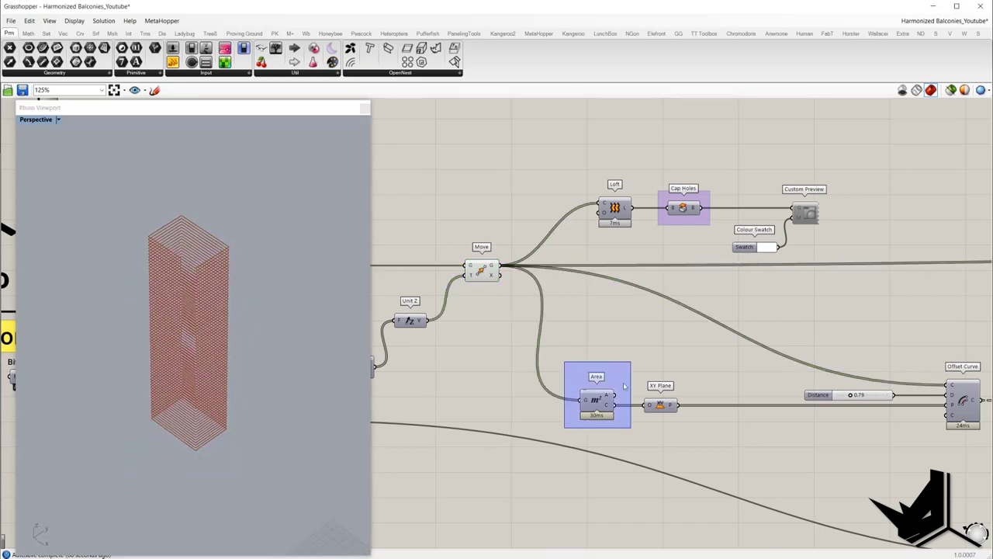
{"action": "scroll", "coordinate": [631, 426], "scroll_direction": "up", "scroll_amount": 3}
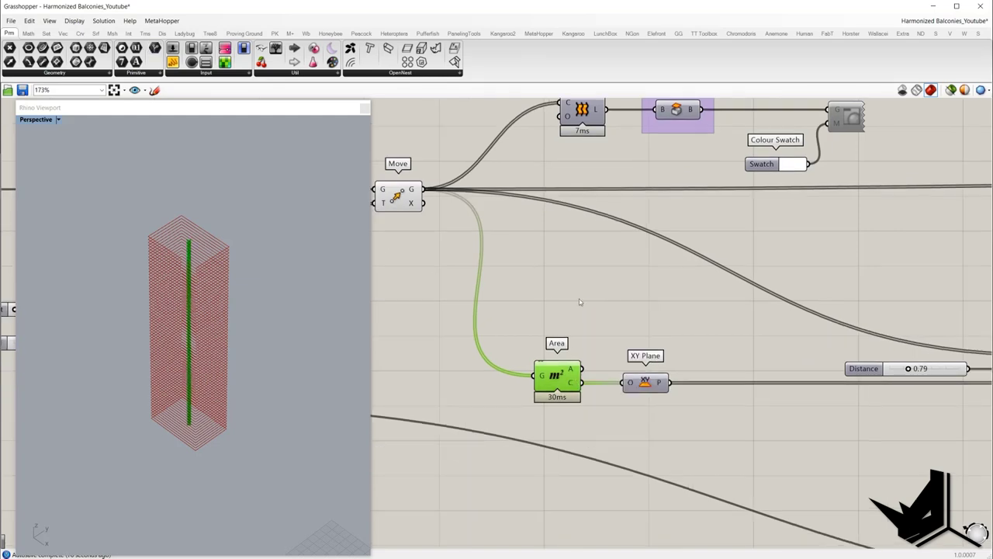
{"action": "scroll", "coordinate": [182, 250], "scroll_direction": "up", "scroll_amount": 4}
{"action": "scroll", "coordinate": [183, 251], "scroll_direction": "up", "scroll_amount": 2}
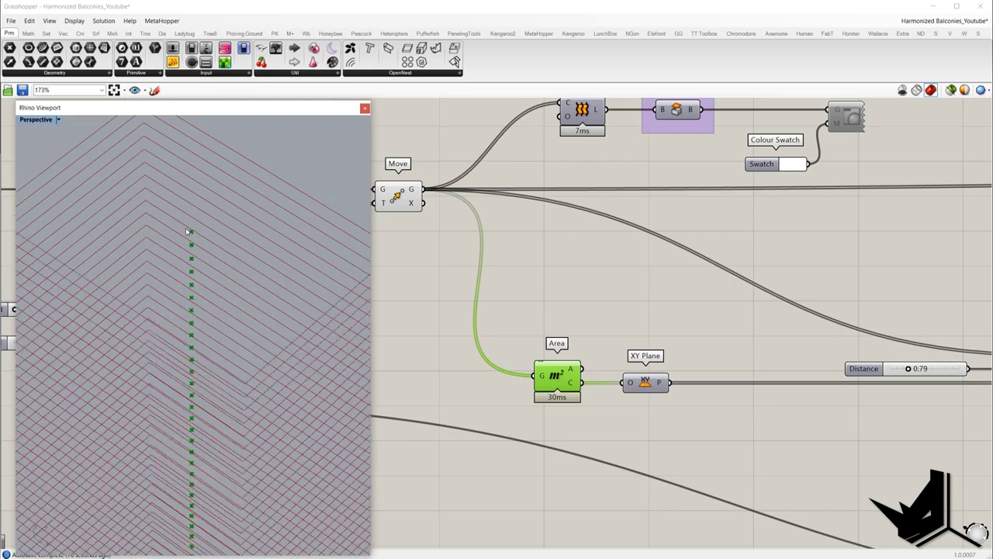
{"action": "scroll", "coordinate": [191, 256], "scroll_direction": "down", "scroll_amount": 5}
{"action": "scroll", "coordinate": [198, 262], "scroll_direction": "up", "scroll_amount": 3}
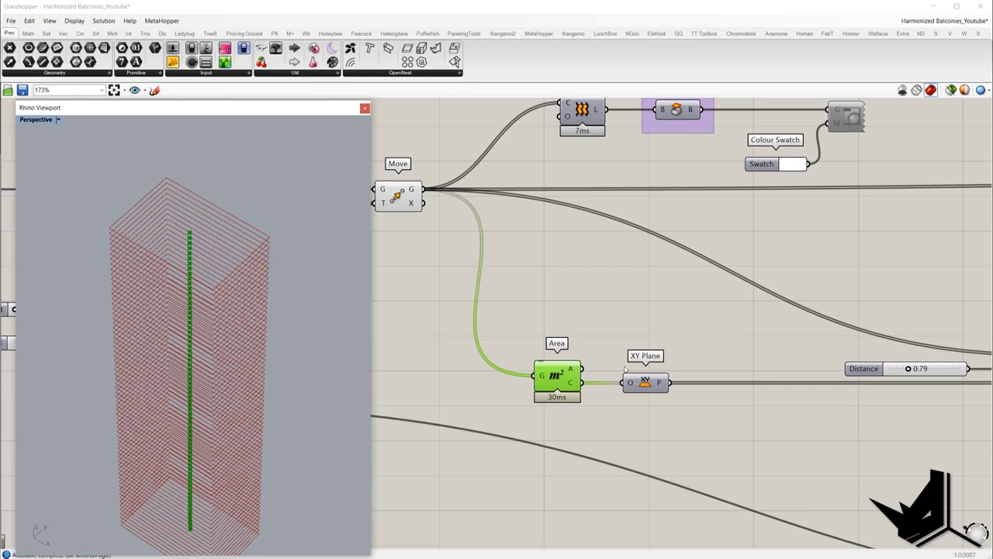
- Turn off the Area component's preview and turn on the preview of the XY Plane component
{"action": "right_click", "coordinate": [578, 313]}
{"action": "left_click", "coordinate": [604, 330]}
{"action": "left_click", "coordinate": [641, 381]}
{"action": "right_click", "coordinate": [607, 322]}
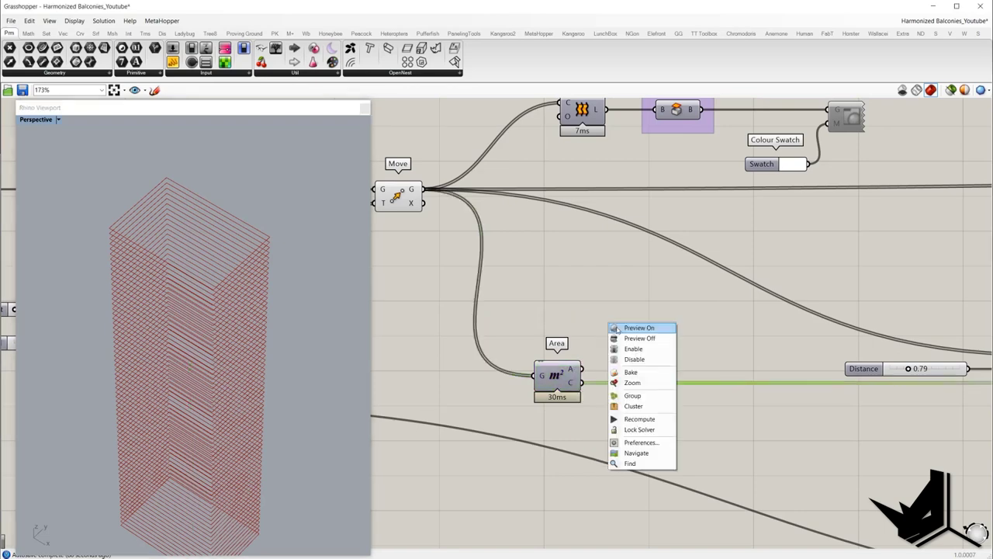
{"action": "left_click", "coordinate": [626, 328]}
{"action": "scroll", "coordinate": [173, 284], "scroll_direction": "down", "scroll_amount": 5}
{"action": "scroll", "coordinate": [455, 259], "scroll_direction": "down", "scroll_amount": 2}
- Examine how the moved floor curves and their XY Planes feed the Offset Curve component
{"action": "left_click", "coordinate": [447, 230]}
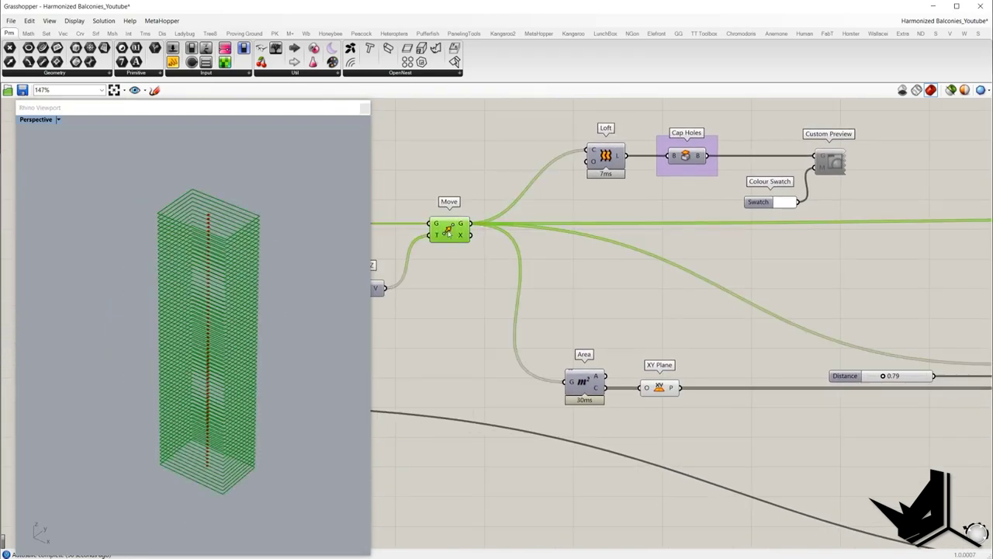
{"action": "right_click_drag", "start_coordinate": [634, 334], "coordinate": [601, 329]}
{"action": "left_click_drag", "start_coordinate": [593, 324], "coordinate": [683, 401]}
{"action": "right_click_drag", "start_coordinate": [797, 321], "coordinate": [672, 312]}
{"action": "scroll", "coordinate": [672, 312], "scroll_direction": "down", "scroll_amount": 2}
{"action": "right_click_drag", "start_coordinate": [548, 282], "coordinate": [648, 300]}
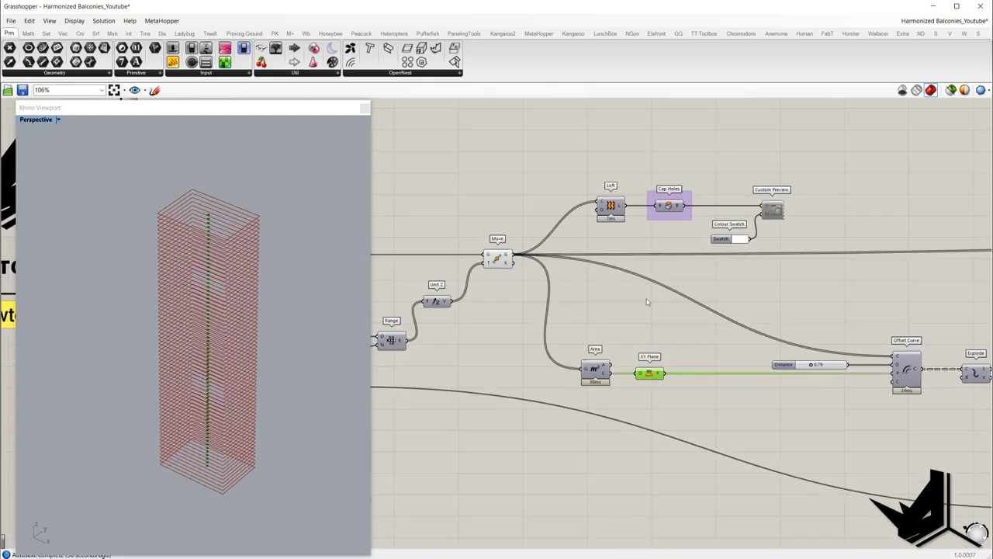
{"action": "left_click", "coordinate": [496, 259]}
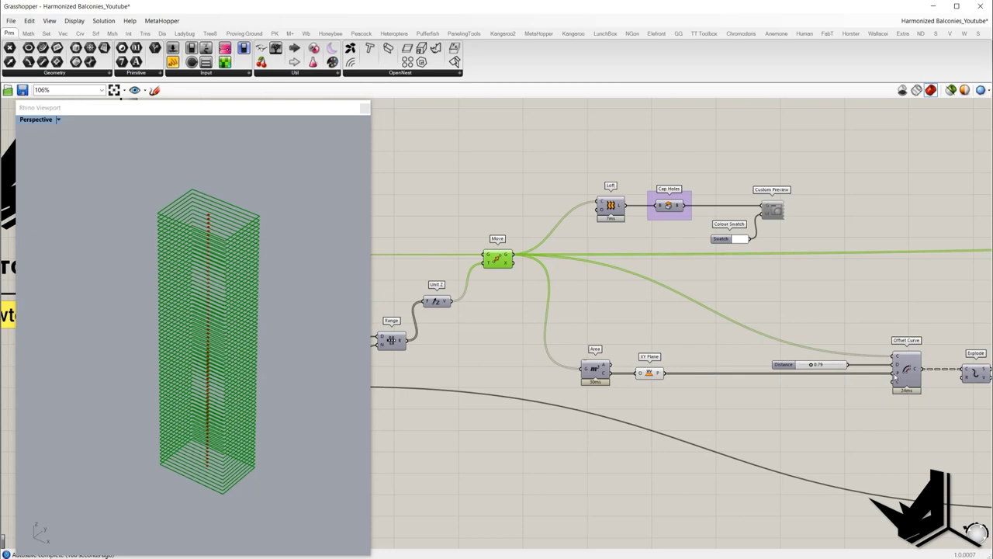
{"action": "left_click_drag", "start_coordinate": [680, 396], "coordinate": [633, 346]}
{"action": "scroll", "coordinate": [787, 407], "scroll_direction": "up", "scroll_amount": 2}
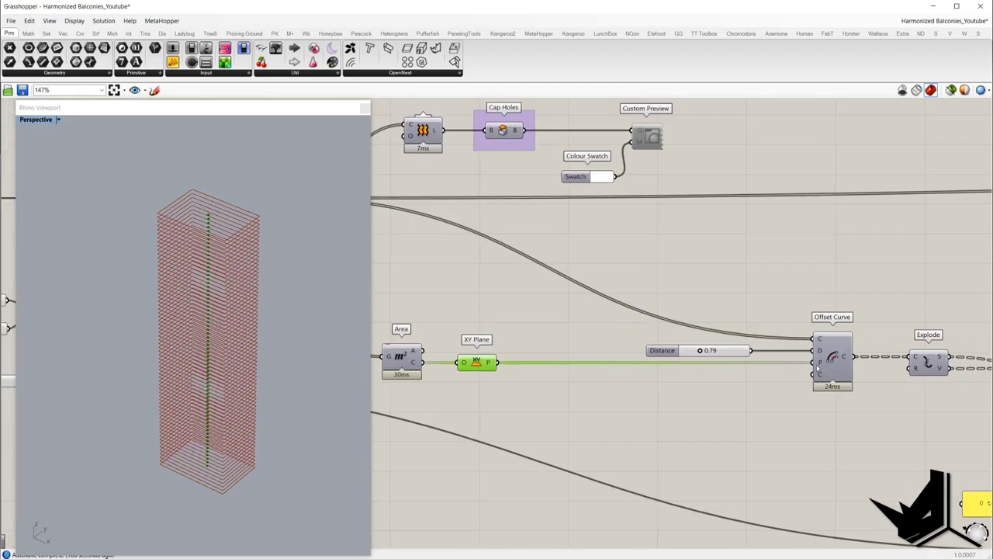
- Turn on the preview of the Offset Curve component driven by the Distance slider and inspect the offset outlines
{"action": "left_click", "coordinate": [709, 354]}
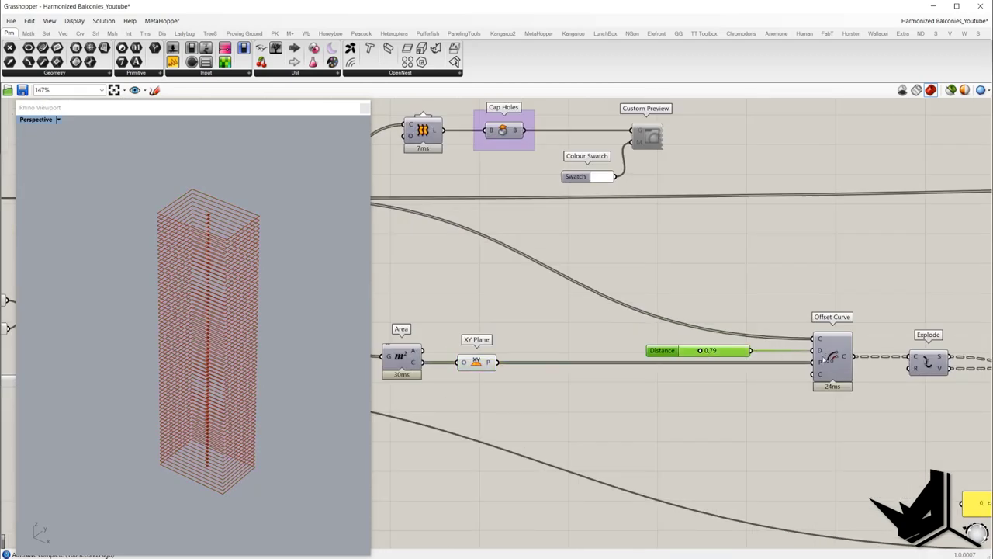
{"action": "left_click", "coordinate": [826, 361]}
{"action": "scroll", "coordinate": [240, 226], "scroll_direction": "up", "scroll_amount": 5}
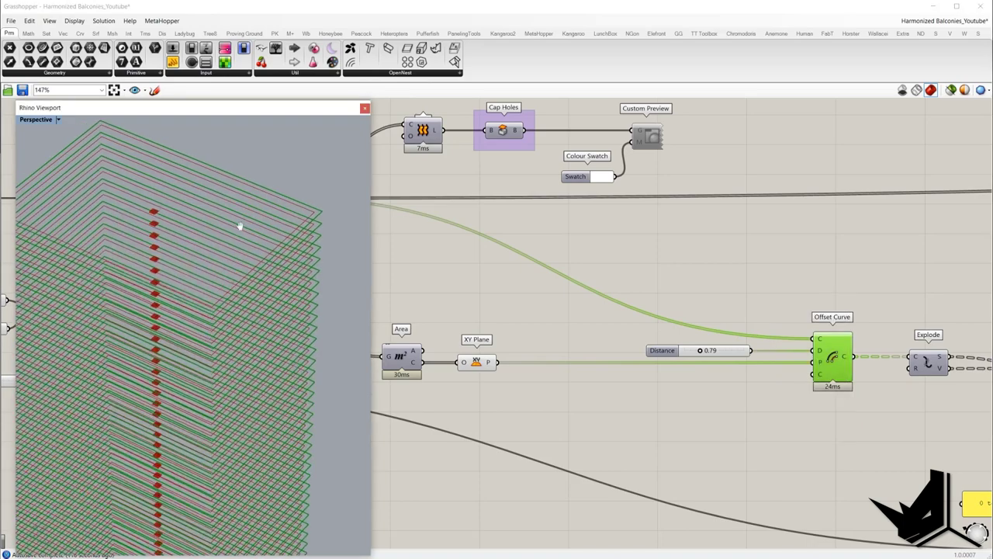
{"action": "scroll", "coordinate": [240, 226], "scroll_direction": "down", "scroll_amount": 5}
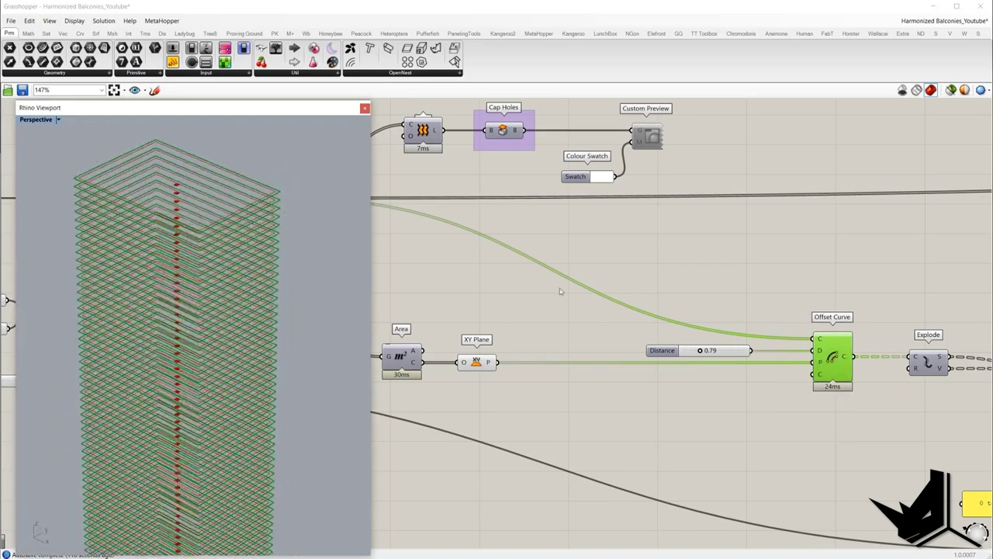
- Turn off the preview of the Move component that stacks the floor outlines
{"action": "scroll", "coordinate": [560, 290], "scroll_direction": "down", "scroll_amount": 3}
{"action": "right_click_drag", "start_coordinate": [560, 292], "coordinate": [653, 293]}
{"action": "left_click", "coordinate": [473, 238]}
{"action": "middle_click", "coordinate": [458, 207]}
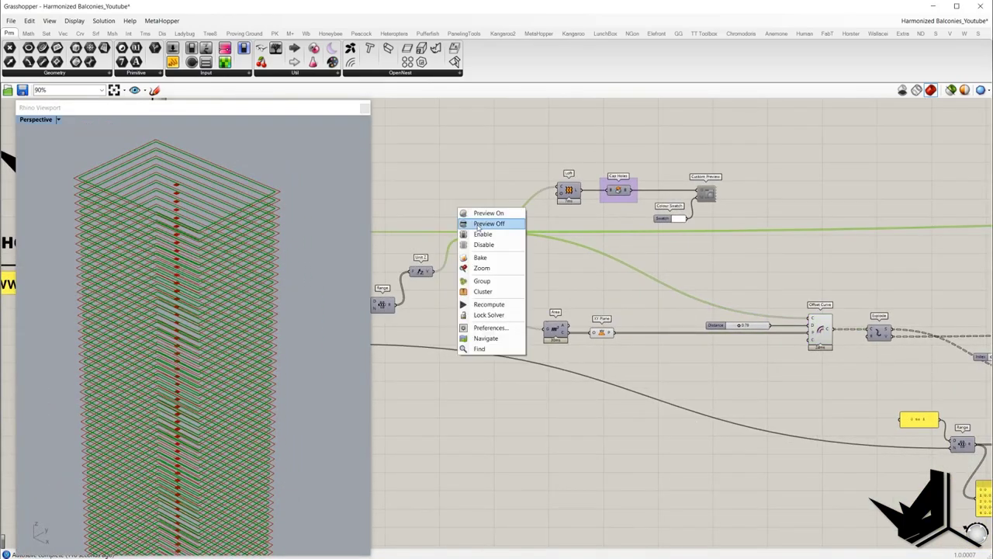
{"action": "left_click", "coordinate": [487, 223]}
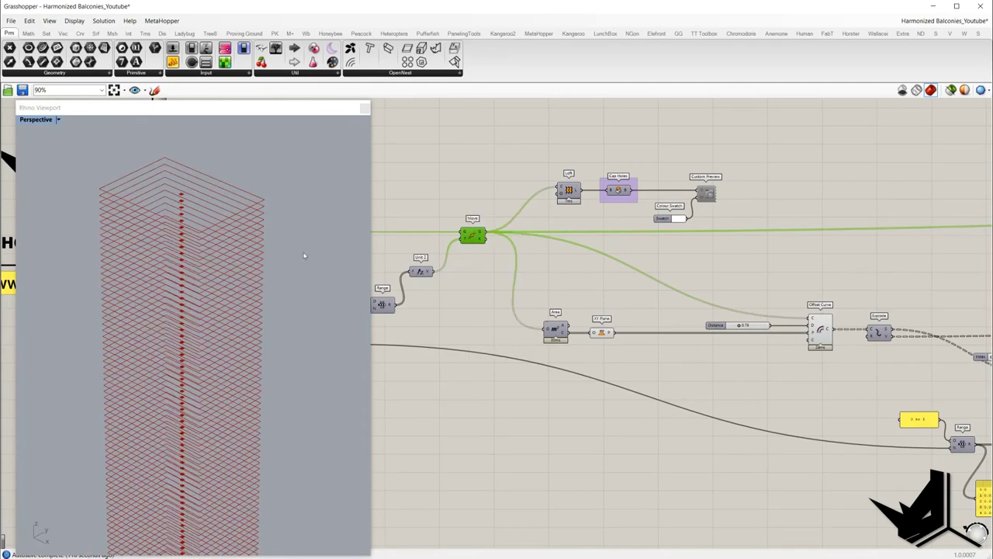
- Highlight the Offset Curve component's outlines and inspect them over the full height of the tower
{"action": "right_click_drag", "start_coordinate": [631, 310], "coordinate": [525, 294]}
{"action": "left_click", "coordinate": [717, 312]}
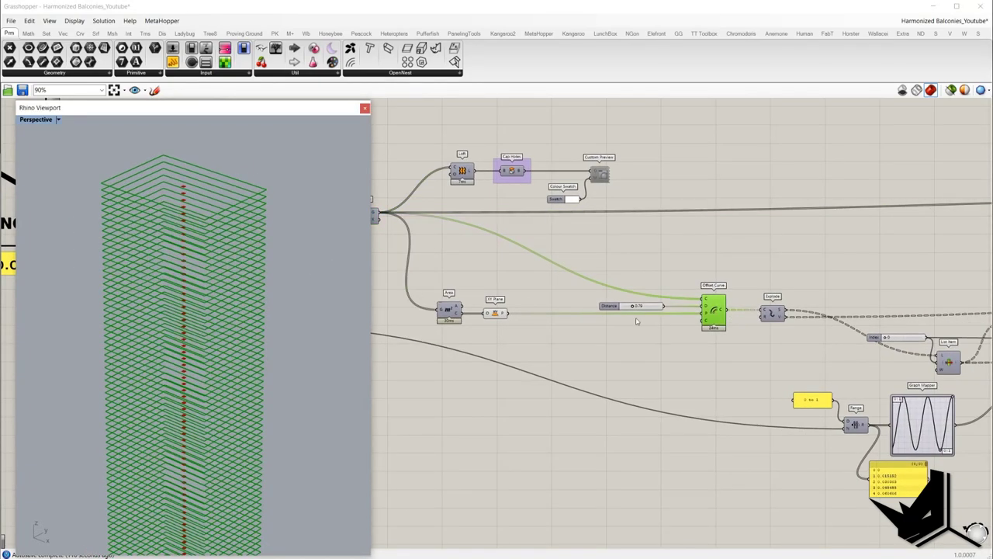
{"action": "scroll", "coordinate": [712, 312], "scroll_direction": "down", "scroll_amount": 1}
{"action": "scroll", "coordinate": [214, 270], "scroll_direction": "down", "scroll_amount": 2}
{"action": "scroll", "coordinate": [902, 336], "scroll_direction": "up", "scroll_amount": 4}
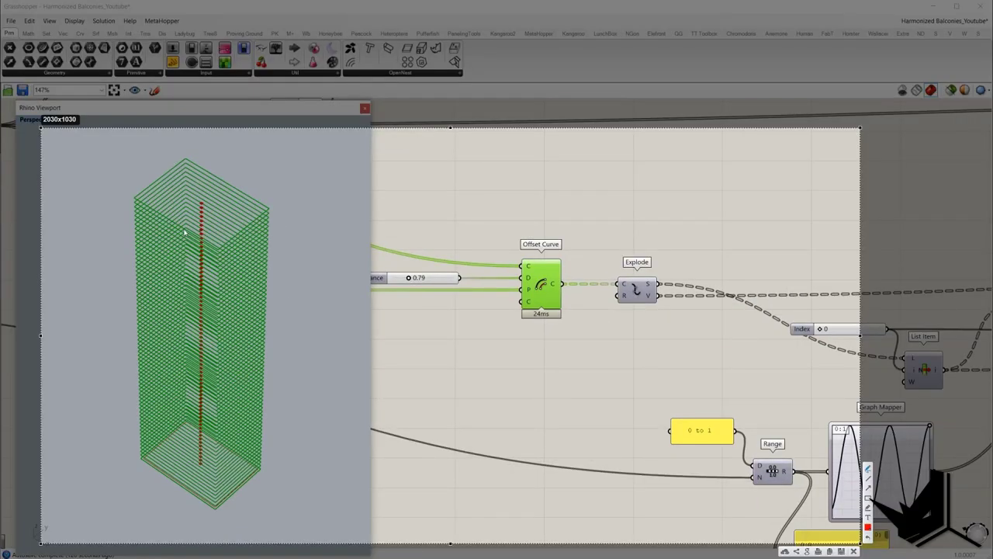
- Annotate the screen capture with red strokes along the floor edges of one tower facade, from the top floor to the base
{"action": "left_click_drag", "start_coordinate": [133, 200], "coordinate": [221, 247]}
{"action": "left_click_drag", "start_coordinate": [147, 230], "coordinate": [212, 263]}
{"action": "left_click_drag", "start_coordinate": [129, 247], "coordinate": [218, 288]}
{"action": "left_click_drag", "start_coordinate": [134, 269], "coordinate": [216, 313]}
{"action": "left_click_drag", "start_coordinate": [137, 293], "coordinate": [211, 330]}
{"action": "left_click_drag", "start_coordinate": [135, 315], "coordinate": [203, 346]}
{"action": "left_click_drag", "start_coordinate": [141, 344], "coordinate": [200, 369]}
{"action": "mouse_move", "coordinate": [132, 367]}
{"action": "left_mouse_down"}
{"action": "mouse_move", "coordinate": [187, 398]}
{"action": "mouse_move", "coordinate": [196, 426]}
{"action": "left_mouse_up"}
{"action": "mouse_move", "coordinate": [135, 418]}
{"action": "left_mouse_down"}
{"action": "mouse_move", "coordinate": [193, 451]}
{"action": "mouse_move", "coordinate": [203, 478]}
{"action": "left_mouse_up"}
{"action": "left_click_drag", "start_coordinate": [147, 464], "coordinate": [187, 497]}
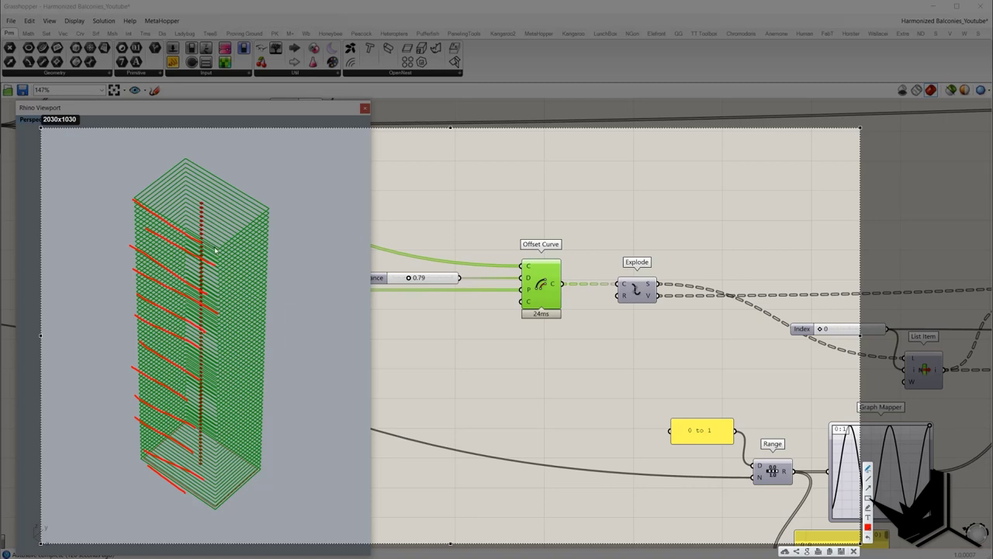
- Mark starting positions with red dots at the end of the top floor edge and at the bottom corner of the facade
{"action": "left_click_drag", "start_coordinate": [215, 249], "coordinate": [218, 250]}
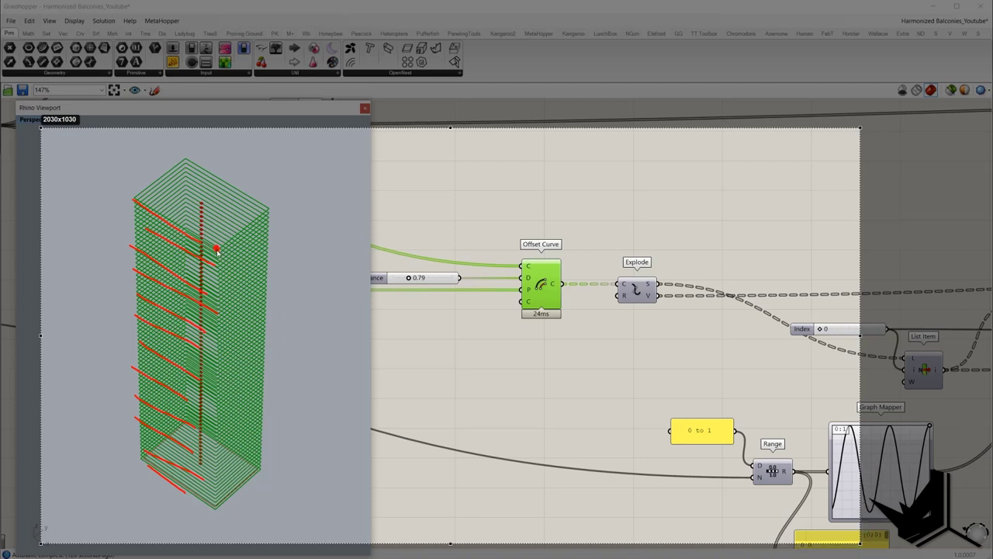
{"action": "left_click_drag", "start_coordinate": [217, 249], "coordinate": [217, 249]}
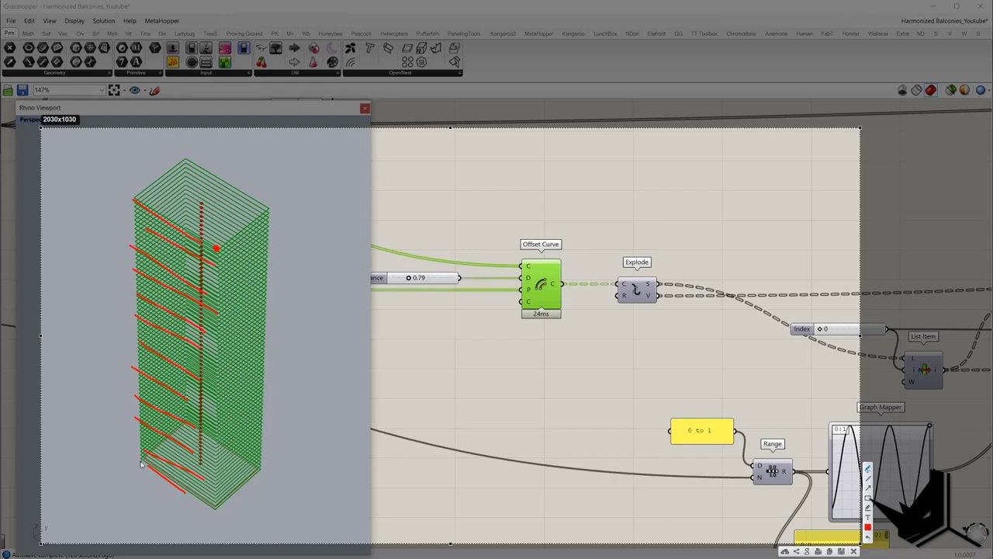
{"action": "left_click_drag", "start_coordinate": [141, 463], "coordinate": [140, 460]}
- Change the annotation pen to green and mark a curving row of points down the floor edges of the same facade
{"action": "left_click", "coordinate": [869, 528]}
{"action": "left_click", "coordinate": [767, 421]}
{"action": "left_click", "coordinate": [758, 532]}
{"action": "left_click_drag", "start_coordinate": [202, 260], "coordinate": [203, 266]}
{"action": "left_click_drag", "start_coordinate": [195, 278], "coordinate": [193, 280]}
{"action": "left_click_drag", "start_coordinate": [182, 298], "coordinate": [185, 300]}
{"action": "left_click_drag", "start_coordinate": [173, 310], "coordinate": [175, 313]}
{"action": "left_click_drag", "start_coordinate": [163, 328], "coordinate": [147, 373]}
{"action": "left_click_drag", "start_coordinate": [149, 389], "coordinate": [151, 397]}
{"action": "left_click_drag", "start_coordinate": [134, 417], "coordinate": [138, 419]}
{"action": "left_click_drag", "start_coordinate": [144, 435], "coordinate": [145, 448]}
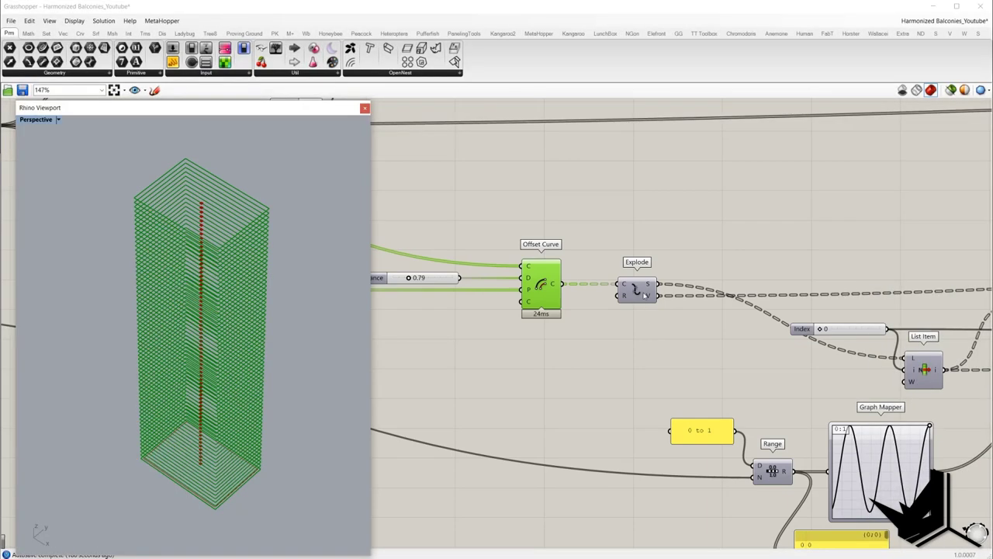
- Turn on the preview of the List Item component that picks one segment per floor from Explode with Index 0
{"action": "left_click", "coordinate": [641, 292]}
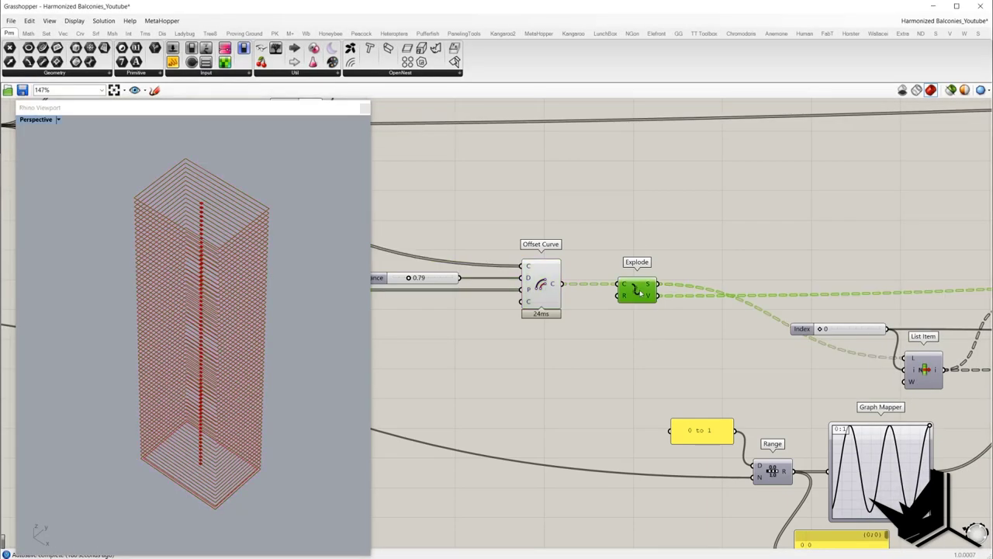
{"action": "right_click_drag", "start_coordinate": [789, 313], "coordinate": [630, 274]}
{"action": "left_click", "coordinate": [641, 291]}
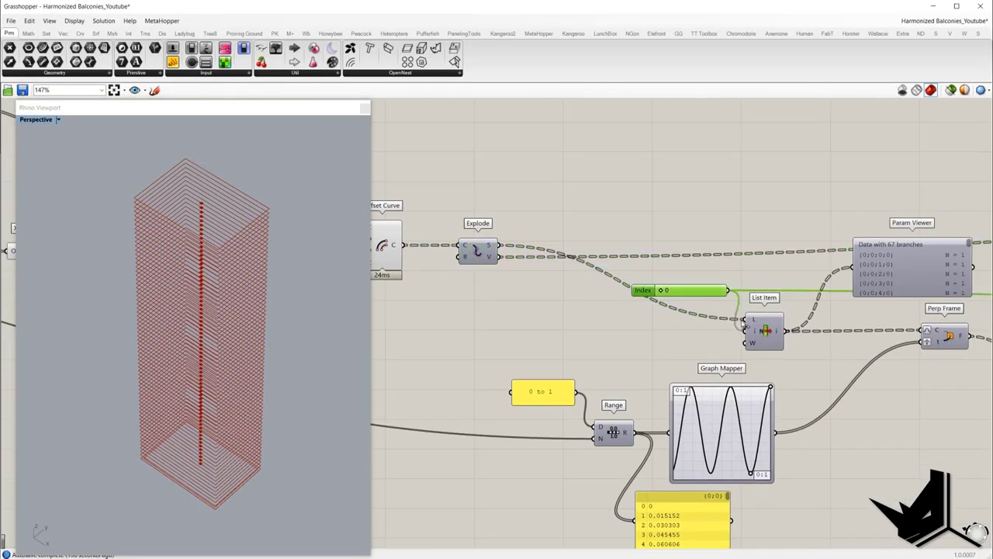
{"action": "left_click_drag", "start_coordinate": [604, 273], "coordinate": [747, 315]}
{"action": "left_click", "coordinate": [762, 321]}
{"action": "right_click", "coordinate": [725, 214]}
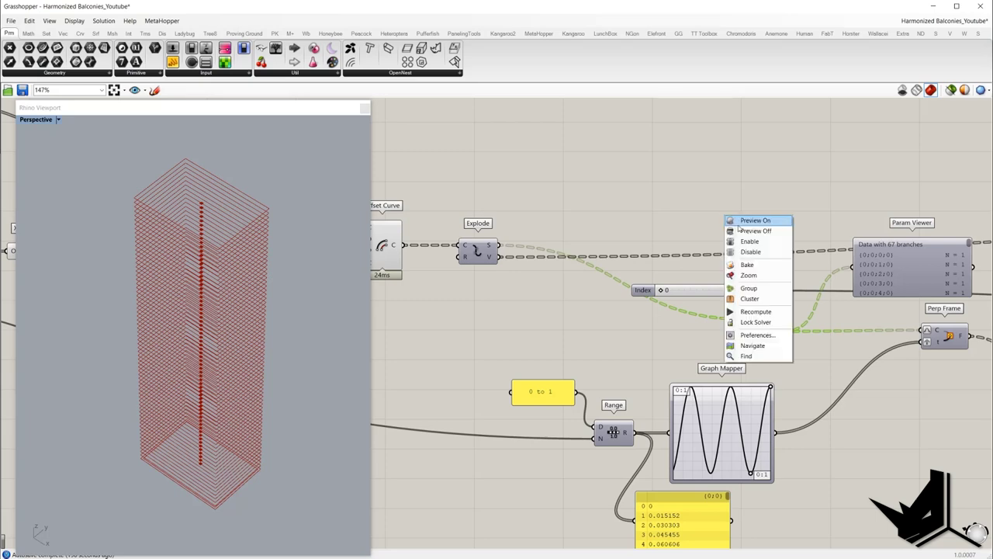
{"action": "left_click", "coordinate": [736, 220]}
{"action": "right_click_drag", "start_coordinate": [204, 233], "coordinate": [204, 239]}
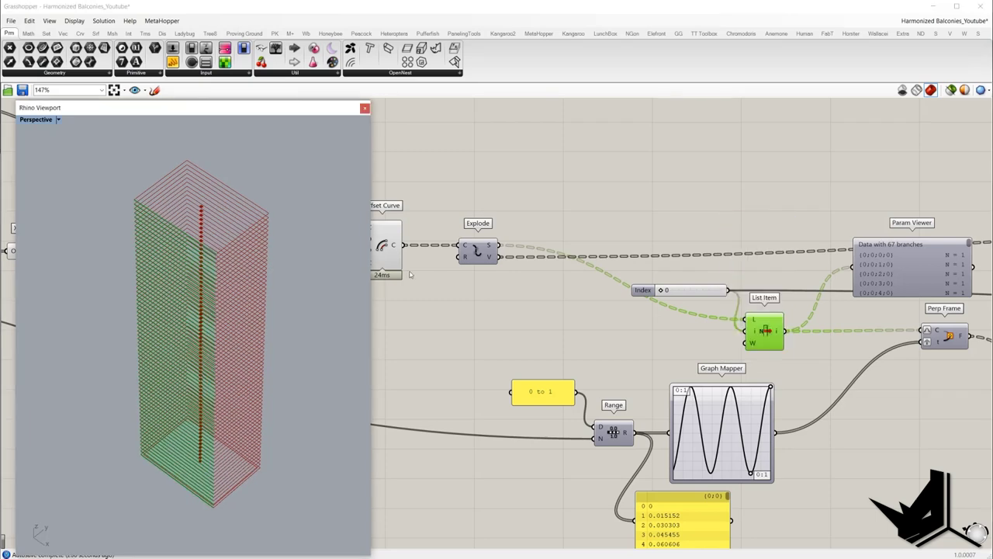
- Check the Reparameterize option on the curve input of the Perp Frame component
{"action": "right_click_drag", "start_coordinate": [719, 352], "coordinate": [656, 318]}
{"action": "right_click_drag", "start_coordinate": [832, 333], "coordinate": [767, 280]}
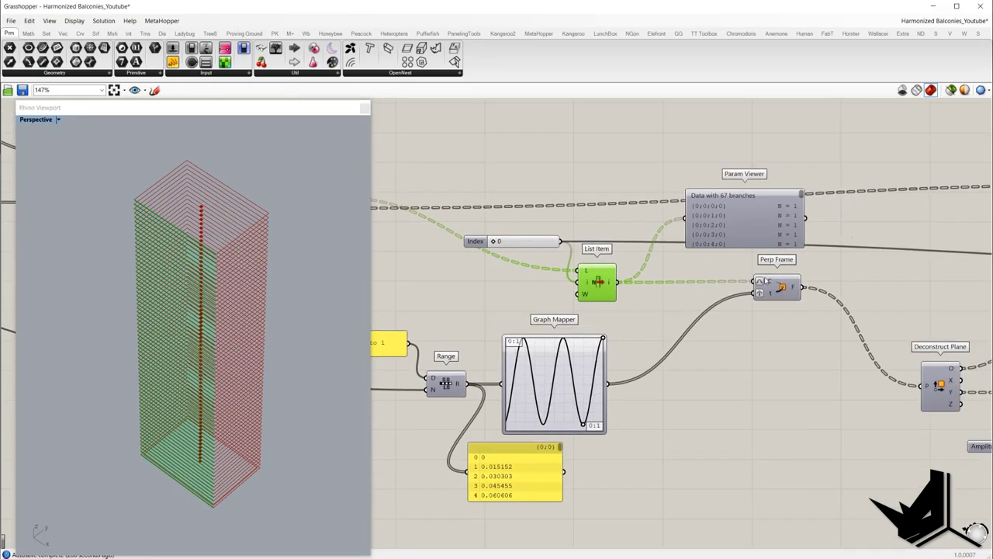
{"action": "mouse_move", "coordinate": [824, 319]}
{"action": "left_mouse_down"}
{"action": "mouse_move", "coordinate": [748, 269]}
{"action": "mouse_move", "coordinate": [807, 319]}
{"action": "left_mouse_up"}
{"action": "right_click", "coordinate": [761, 281]}
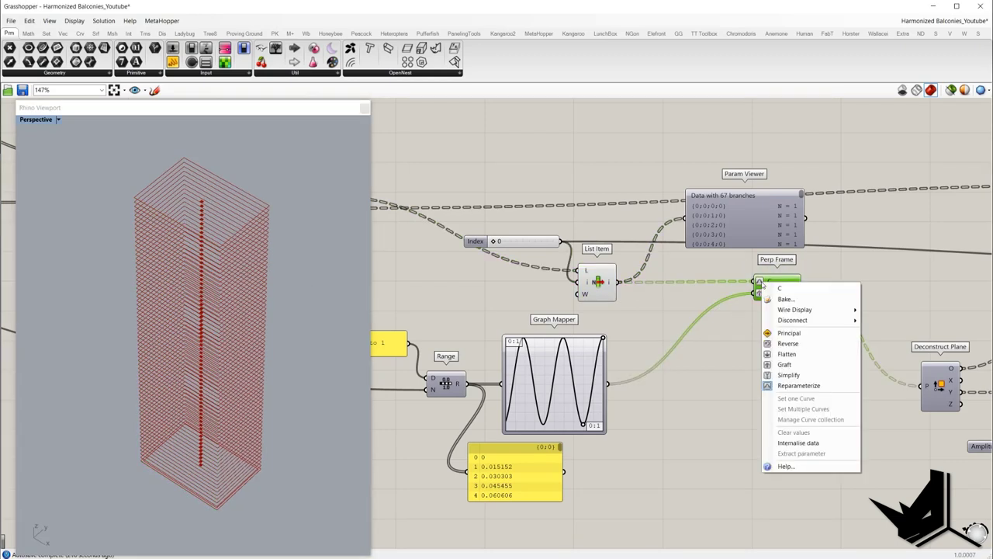
{"action": "left_click", "coordinate": [798, 385]}
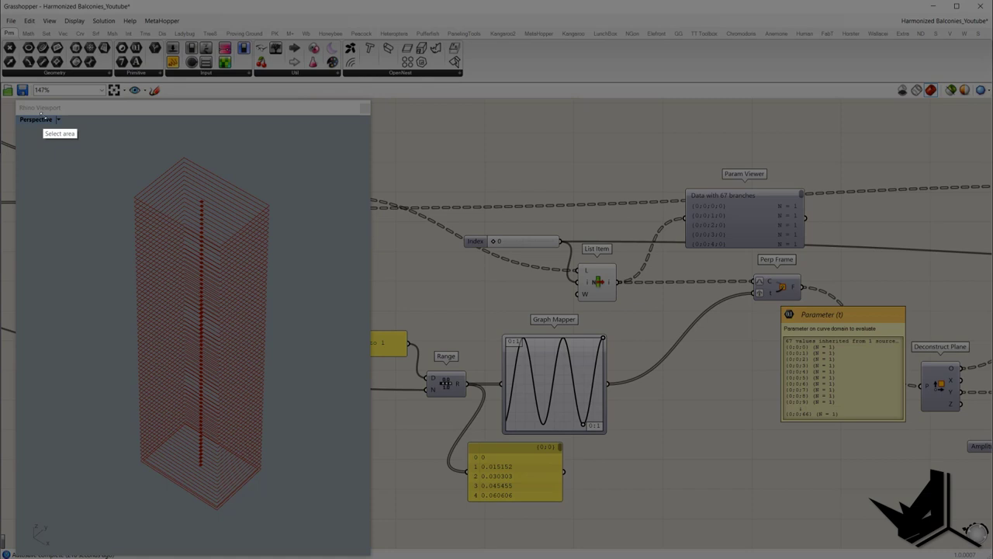
- Annotate a screen capture with 0 and 1 at the ends of the top floor edge, mark lower facade points, and close it
{"action": "left_click_drag", "start_coordinate": [40, 113], "coordinate": [931, 537]}
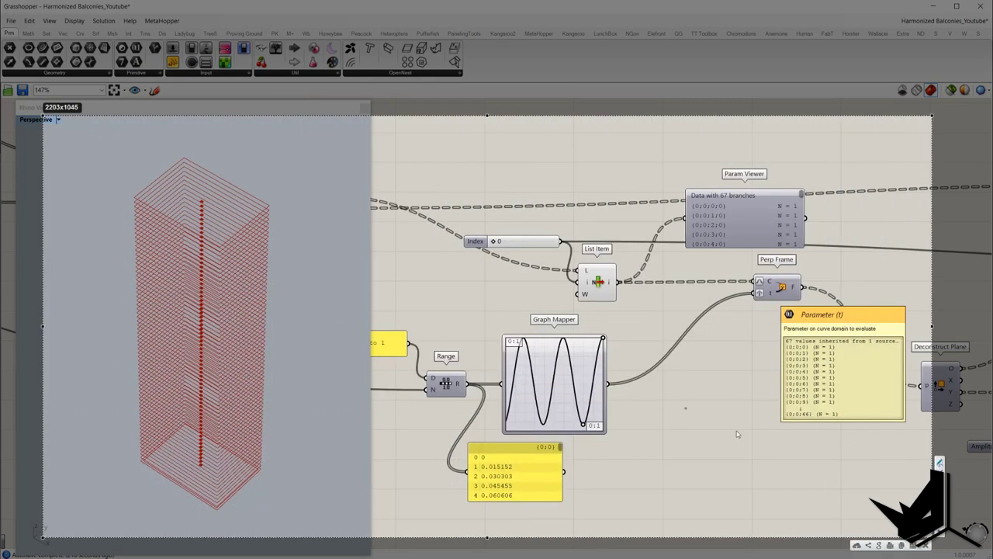
{"action": "left_click", "coordinate": [133, 198]}
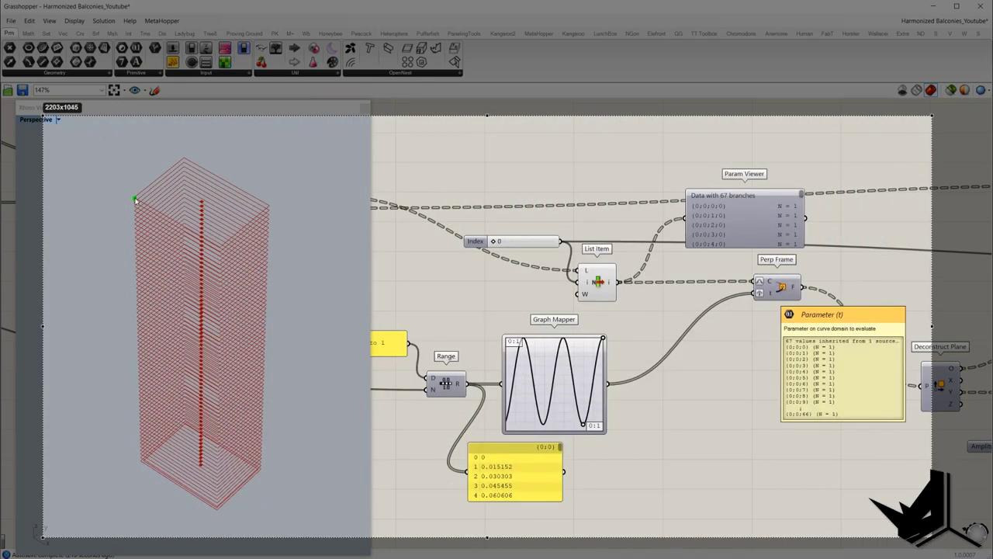
{"action": "mouse_move", "coordinate": [133, 199]}
{"action": "left_mouse_down"}
{"action": "mouse_move", "coordinate": [127, 217]}
{"action": "mouse_move", "coordinate": [127, 204]}
{"action": "left_mouse_up"}
{"action": "left_click_drag", "start_coordinate": [219, 248], "coordinate": [222, 266]}
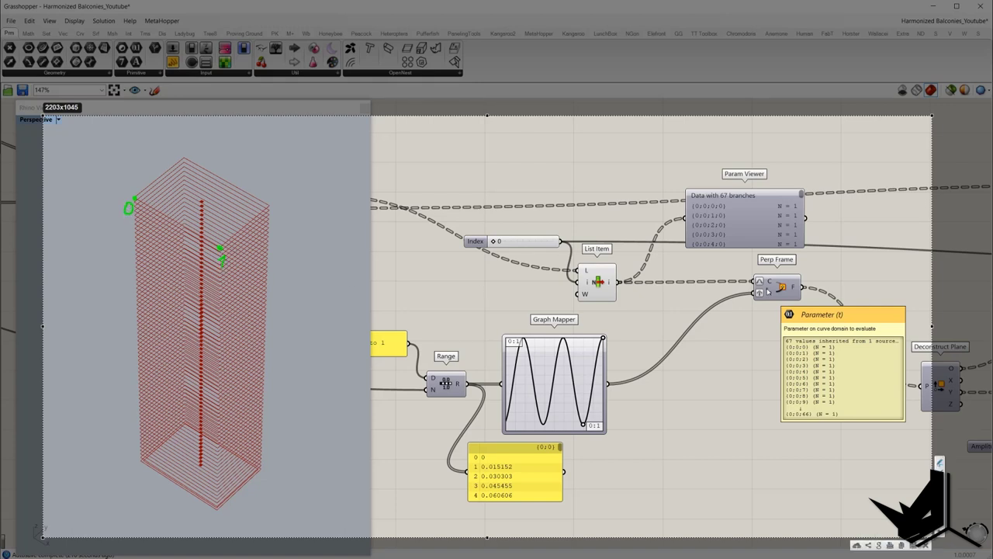
{"action": "mouse_move", "coordinate": [763, 289]}
{"action": "left_mouse_down"}
{"action": "mouse_move", "coordinate": [754, 304]}
{"action": "mouse_move", "coordinate": [780, 303]}
{"action": "mouse_move", "coordinate": [767, 289]}
{"action": "left_mouse_up"}
{"action": "left_click_drag", "start_coordinate": [141, 462], "coordinate": [137, 471]}
{"action": "mouse_move", "coordinate": [138, 336]}
{"action": "left_mouse_down"}
{"action": "mouse_move", "coordinate": [221, 376]}
{"action": "mouse_move", "coordinate": [178, 366]}
{"action": "mouse_move", "coordinate": [192, 378]}
{"action": "left_mouse_up"}
{"action": "left_click", "coordinate": [183, 370]}
{"action": "key", "text": "Escape"}
- Examine the Range component's 0 to 1 domain and N input, and how its values reach Perp Frame through the Graph Mapper
{"action": "scroll", "coordinate": [610, 362], "scroll_direction": "down", "scroll_amount": 4}
{"action": "right_click_drag", "start_coordinate": [611, 363], "coordinate": [892, 334]}
{"action": "scroll", "coordinate": [576, 275], "scroll_direction": "up", "scroll_amount": 2}
{"action": "right_click_drag", "start_coordinate": [576, 274], "coordinate": [827, 304]}
{"action": "scroll", "coordinate": [827, 303], "scroll_direction": "down", "scroll_amount": 1}
{"action": "scroll", "coordinate": [567, 288], "scroll_direction": "up", "scroll_amount": 2}
{"action": "scroll", "coordinate": [555, 306], "scroll_direction": "down", "scroll_amount": 5}
{"action": "right_click_drag", "start_coordinate": [650, 334], "coordinate": [330, 294]}
{"action": "scroll", "coordinate": [330, 294], "scroll_direction": "up", "scroll_amount": 4}
{"action": "scroll", "coordinate": [561, 315], "scroll_direction": "up", "scroll_amount": 2}
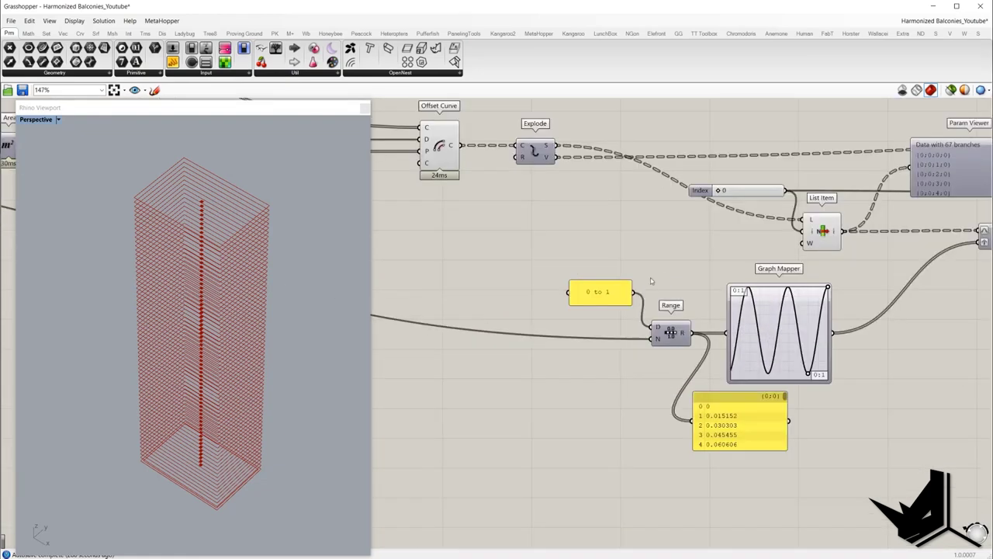
{"action": "left_click_drag", "start_coordinate": [554, 250], "coordinate": [629, 251]}
{"action": "mouse_move", "coordinate": [668, 330]}
{"action": "right_click_drag", "start_coordinate": [657, 255], "coordinate": [419, 275]}
{"action": "scroll", "coordinate": [755, 249], "scroll_direction": "up", "scroll_amount": 3}
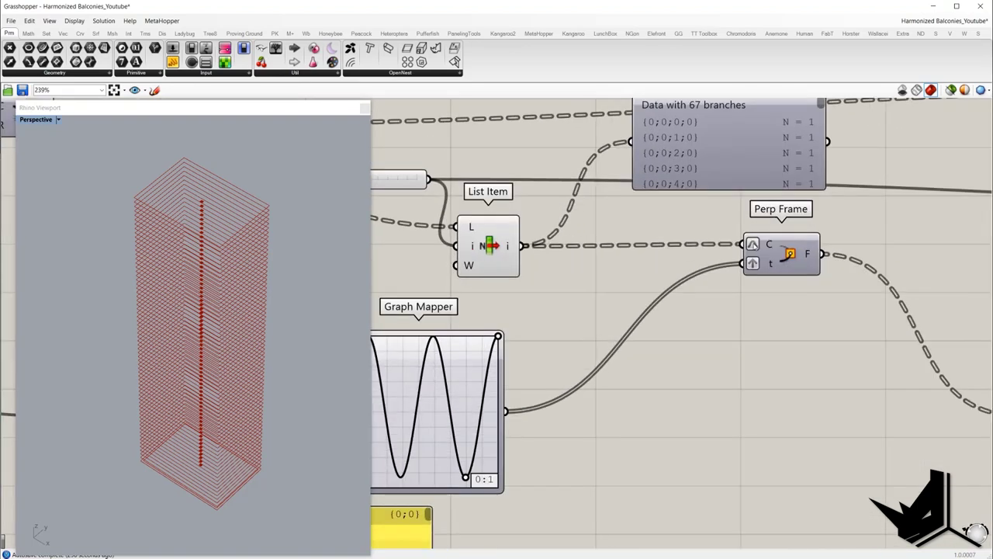
{"action": "mouse_move", "coordinate": [752, 244]}
- Review the Range values in their panel and attach a second panel to the Graph Mapper's output
{"action": "scroll", "coordinate": [714, 272], "scroll_direction": "down", "scroll_amount": 3}
{"action": "right_click_drag", "start_coordinate": [590, 333], "coordinate": [767, 298]}
{"action": "left_click_drag", "start_coordinate": [661, 415], "coordinate": [670, 422]}
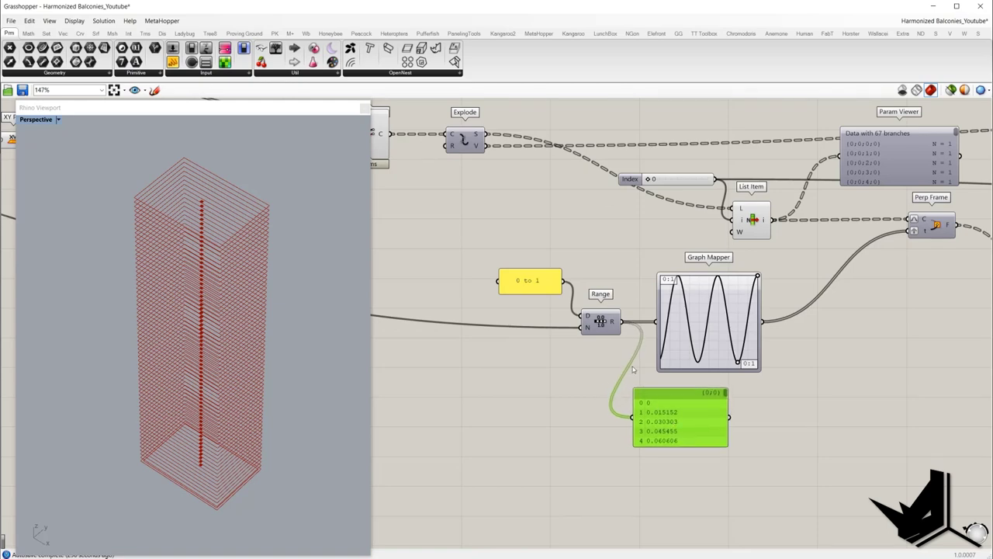
{"action": "mouse_move", "coordinate": [726, 394]}
{"action": "left_mouse_down"}
{"action": "mouse_move", "coordinate": [722, 455]}
{"action": "mouse_move", "coordinate": [727, 381]}
{"action": "left_mouse_up"}
{"action": "scroll", "coordinate": [697, 390], "scroll_direction": "down", "scroll_amount": 1}
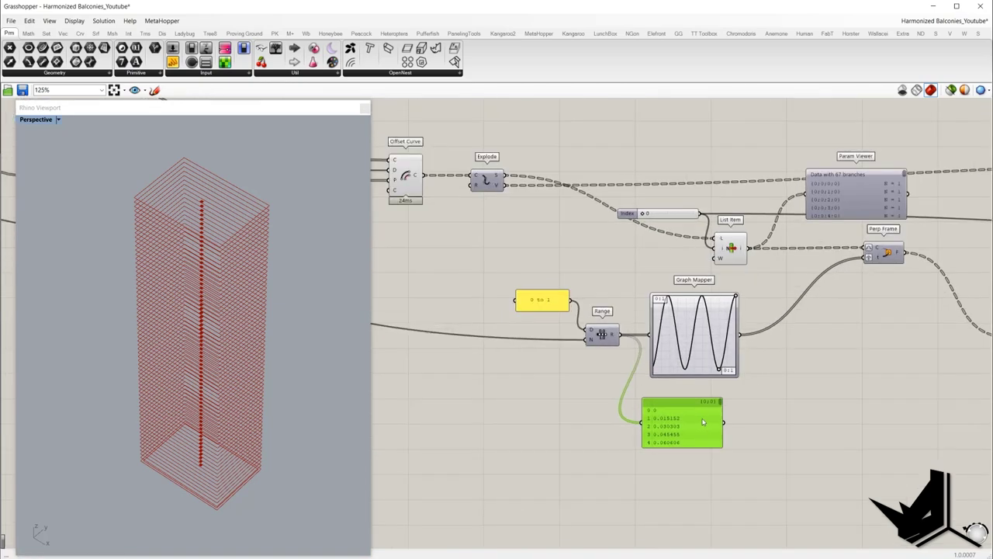
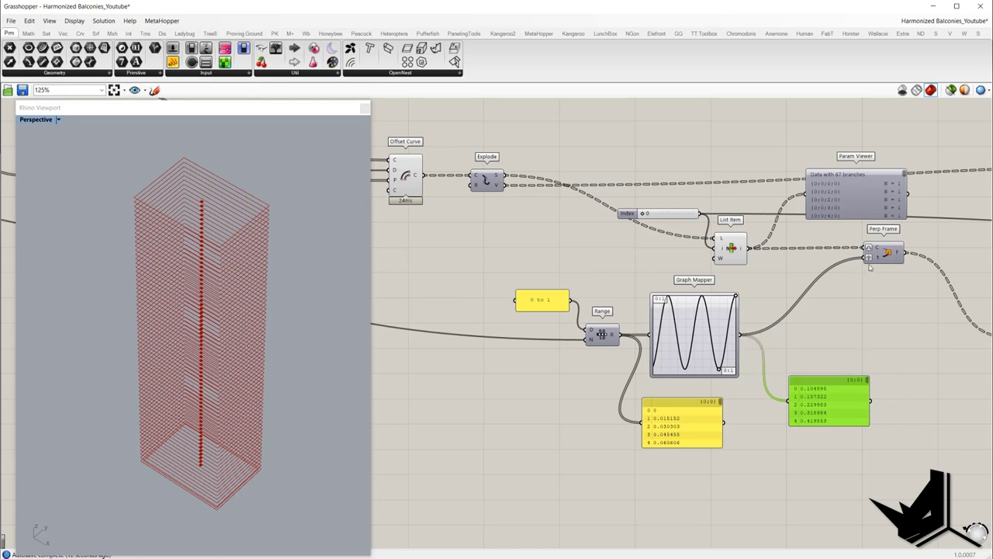
- Check the Graft option on the t input of the Perp Frame component
{"action": "right_click_drag", "start_coordinate": [880, 268], "coordinate": [787, 291]}
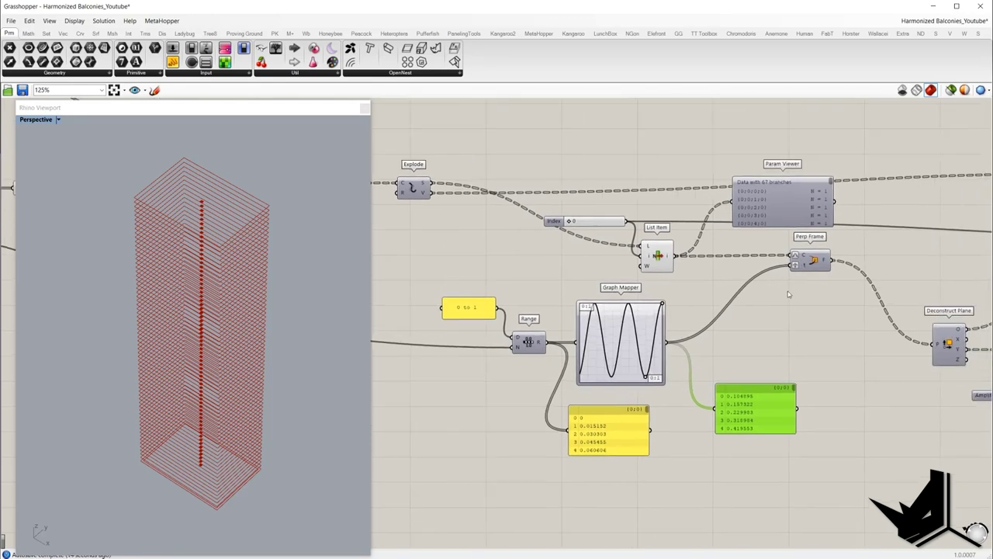
{"action": "scroll", "coordinate": [787, 291], "scroll_direction": "up", "scroll_amount": 2}
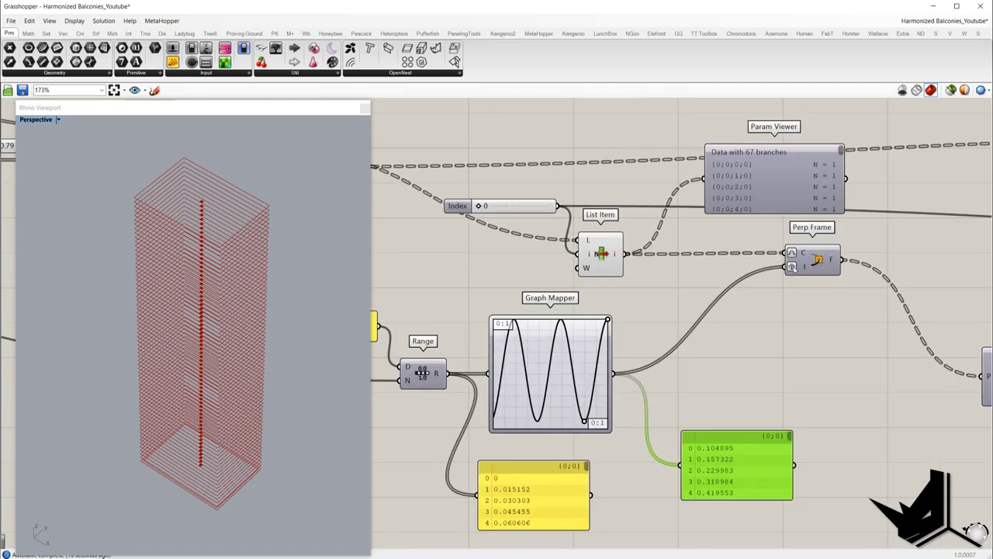
{"action": "right_click", "coordinate": [793, 268]}
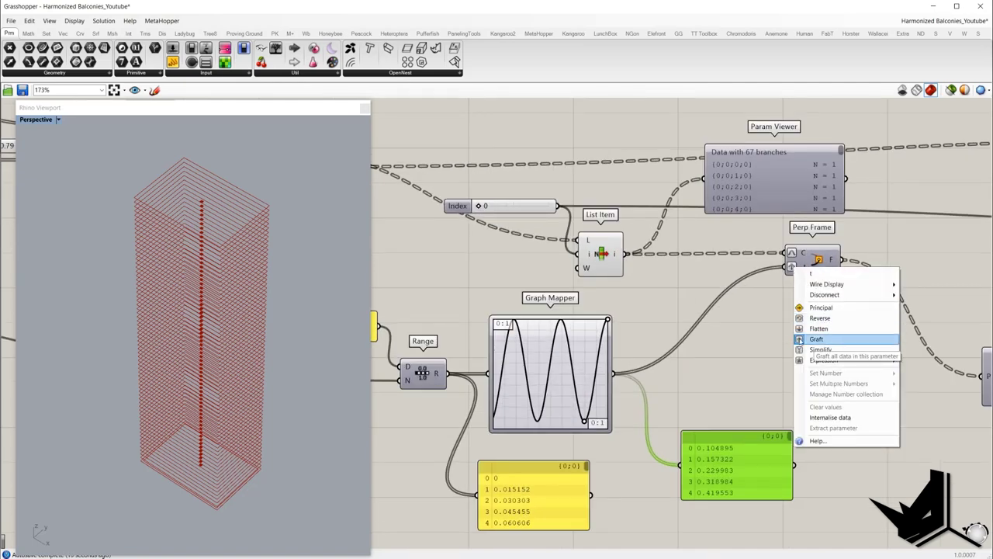
{"action": "left_click", "coordinate": [800, 339]}
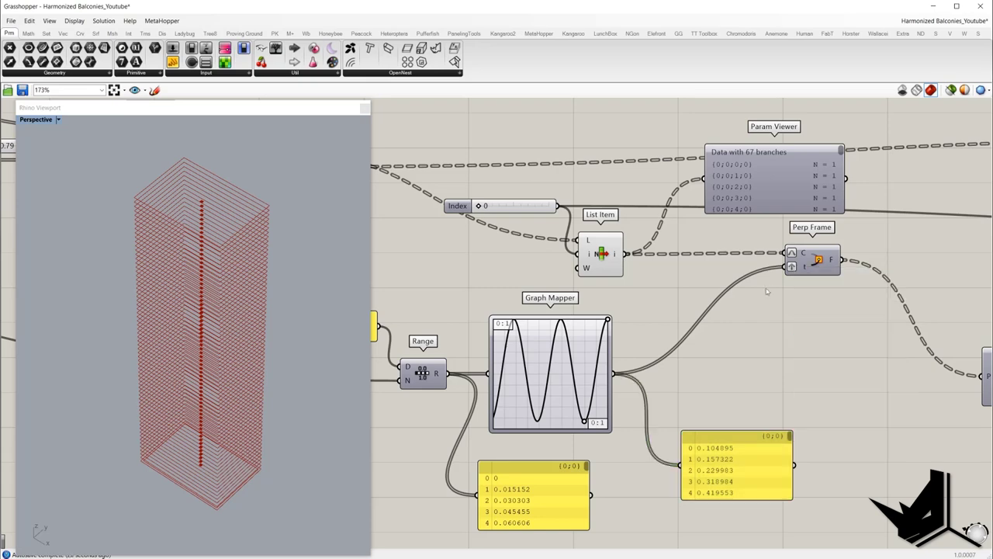
{"action": "scroll", "coordinate": [782, 256], "scroll_direction": "down", "scroll_amount": 1}
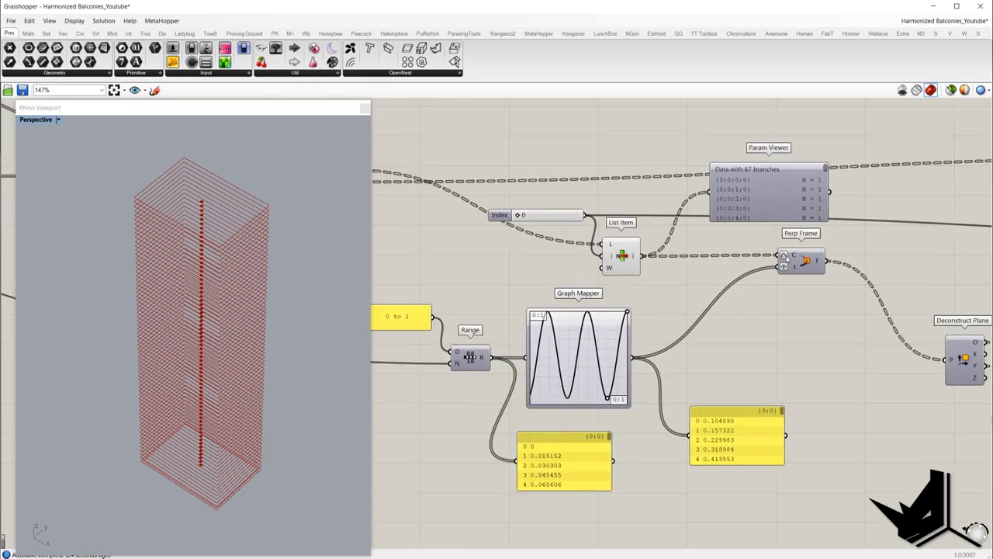
{"action": "scroll", "coordinate": [785, 258], "scroll_direction": "up", "scroll_amount": 1}
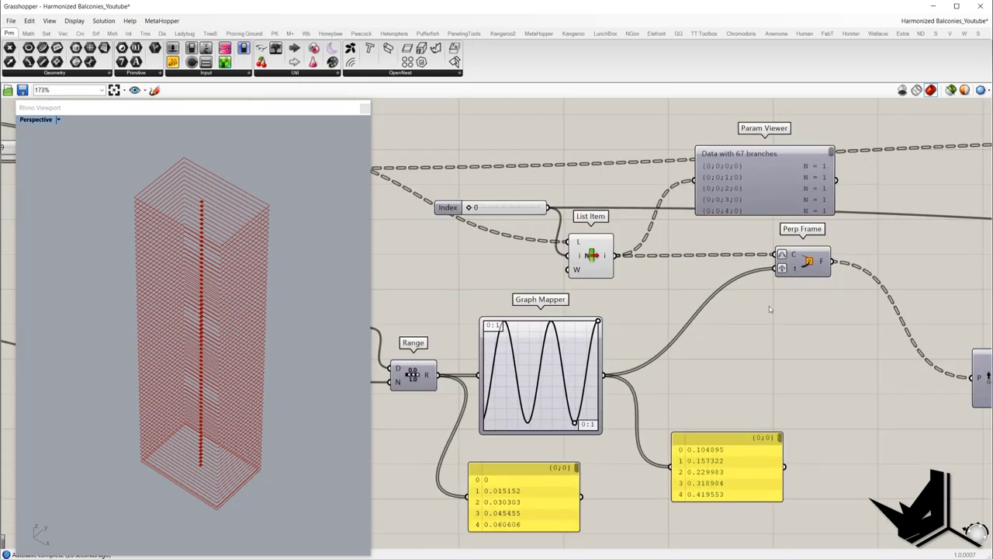
- Inspect the data branches of the List Item output in its Param Viewer
{"action": "scroll", "coordinate": [771, 309], "scroll_direction": "up", "scroll_amount": 1}
{"action": "right_click_drag", "start_coordinate": [799, 149], "coordinate": [787, 210]}
{"action": "left_click_drag", "start_coordinate": [787, 209], "coordinate": [795, 212]}
{"action": "scroll", "coordinate": [782, 333], "scroll_direction": "up", "scroll_amount": 1}
{"action": "scroll", "coordinate": [736, 262], "scroll_direction": "down", "scroll_amount": 1}
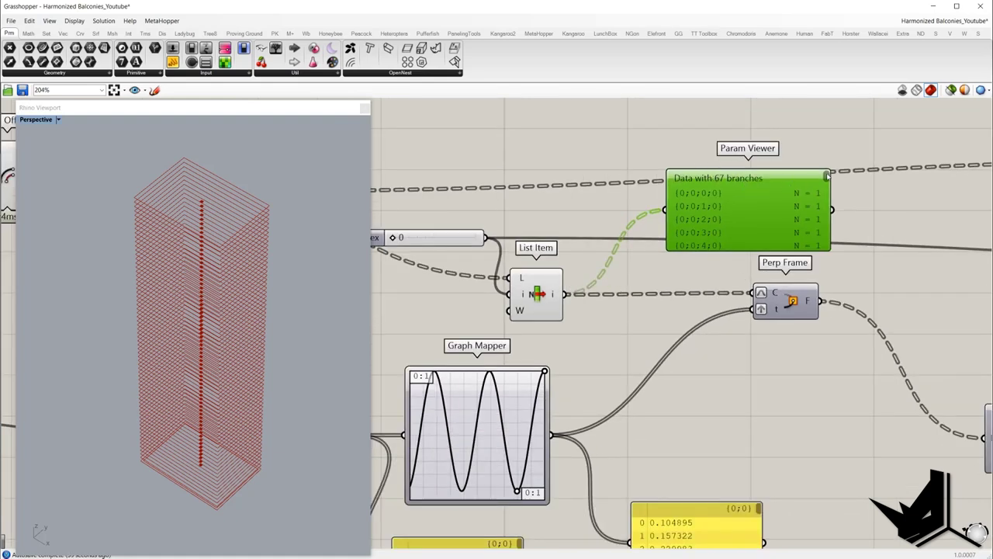
{"action": "scroll", "coordinate": [763, 290], "scroll_direction": "down", "scroll_amount": 1}
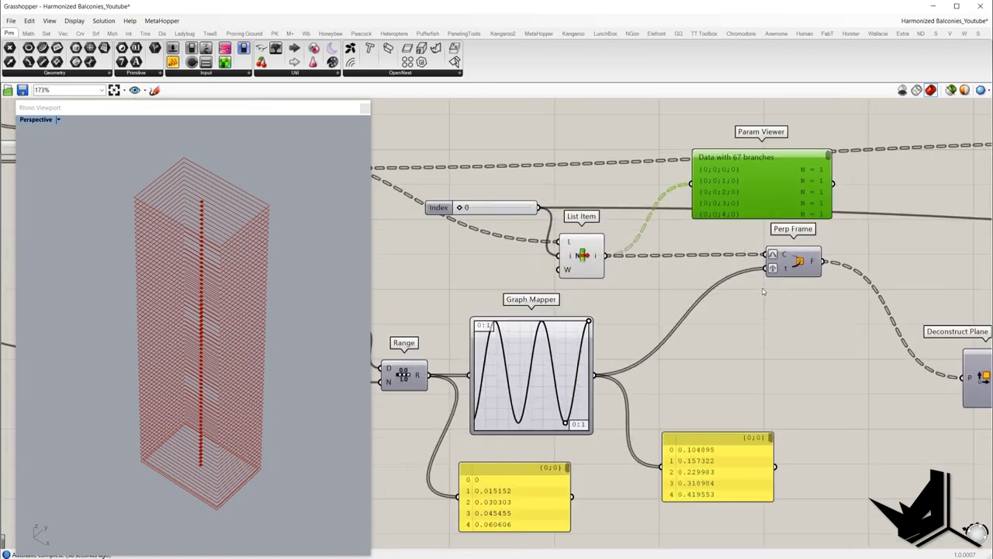
- Add a Param Viewer beside the Graph Mapper, connect it to the Graph Mapper's output and adjust its size
{"action": "scroll", "coordinate": [785, 267], "scroll_direction": "down", "scroll_amount": 2}
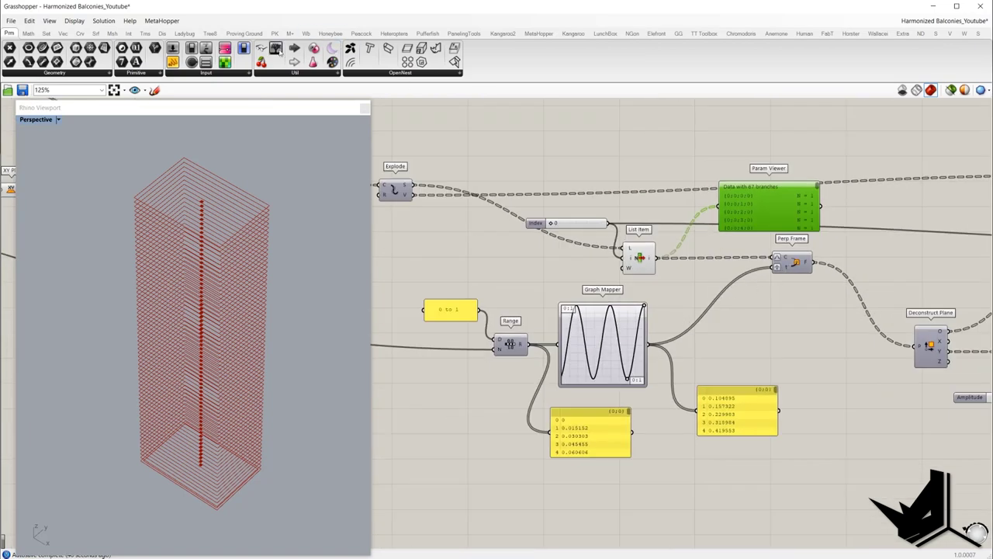
{"action": "left_click_drag", "start_coordinate": [278, 49], "coordinate": [779, 359]}
{"action": "mouse_move", "coordinate": [650, 345]}
{"action": "left_mouse_down"}
{"action": "mouse_move", "coordinate": [731, 359]}
{"action": "mouse_move", "coordinate": [650, 345]}
{"action": "left_mouse_up"}
{"action": "left_click_drag", "start_coordinate": [775, 349], "coordinate": [778, 350]}
{"action": "scroll", "coordinate": [778, 342], "scroll_direction": "up", "scroll_amount": 3}
{"action": "left_click_drag", "start_coordinate": [673, 315], "coordinate": [816, 351]}
{"action": "left_click_drag", "start_coordinate": [893, 388], "coordinate": [822, 341]}
{"action": "scroll", "coordinate": [819, 359], "scroll_direction": "down", "scroll_amount": 3}
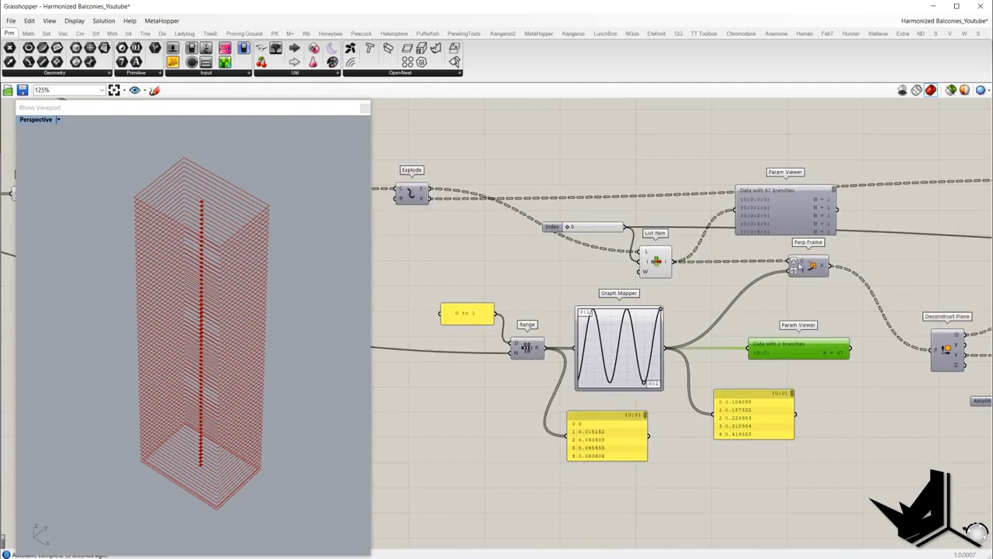
- Insert a Graft Tree component between the Graph Mapper's output and the new Param Viewer
{"action": "scroll", "coordinate": [793, 350], "scroll_direction": "up", "scroll_amount": 1}
{"action": "double_click", "coordinate": [710, 362]}
{"action": "type", "text": "g"}
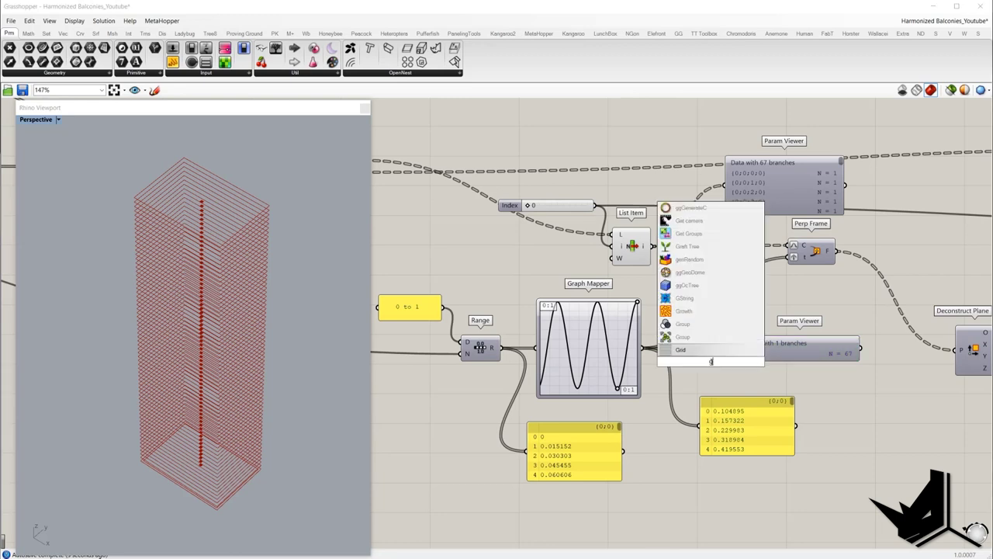
{"action": "type", "text": "raft"}
{"action": "key", "text": "Return"}
{"action": "left_click_drag", "start_coordinate": [642, 347], "coordinate": [697, 350]}
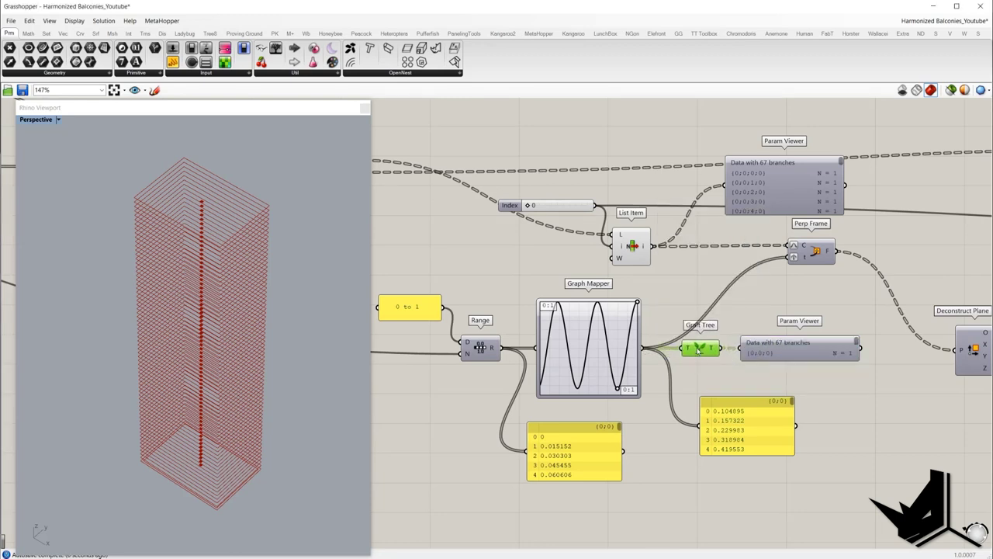
- Enlarge the Param Viewer behind the Graft Tree component and inspect the grafted data branches
{"action": "scroll", "coordinate": [811, 359], "scroll_direction": "up", "scroll_amount": 3}
{"action": "scroll", "coordinate": [811, 360], "scroll_direction": "down", "scroll_amount": 3}
{"action": "left_click_drag", "start_coordinate": [811, 361], "coordinate": [815, 492]}
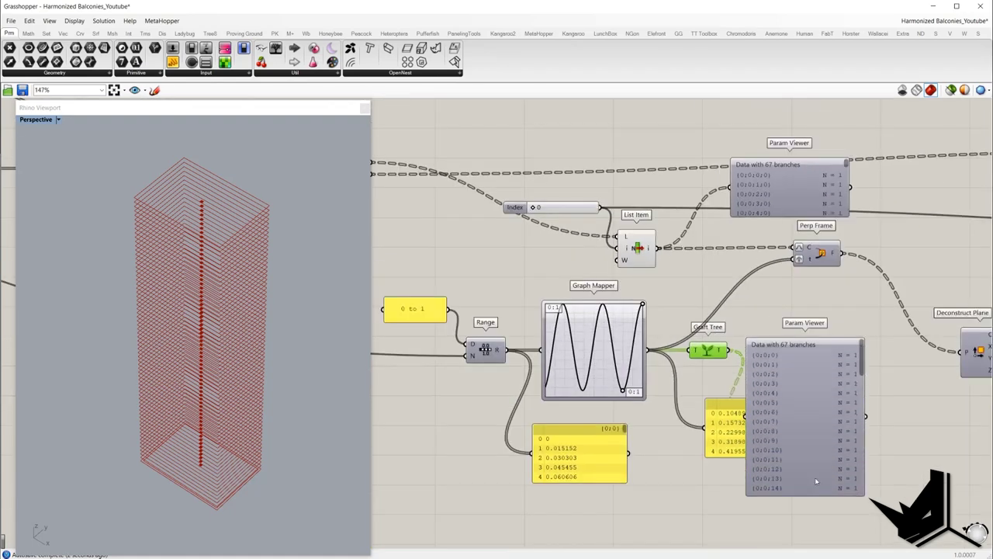
{"action": "scroll", "coordinate": [852, 377], "scroll_direction": "up", "scroll_amount": 3}
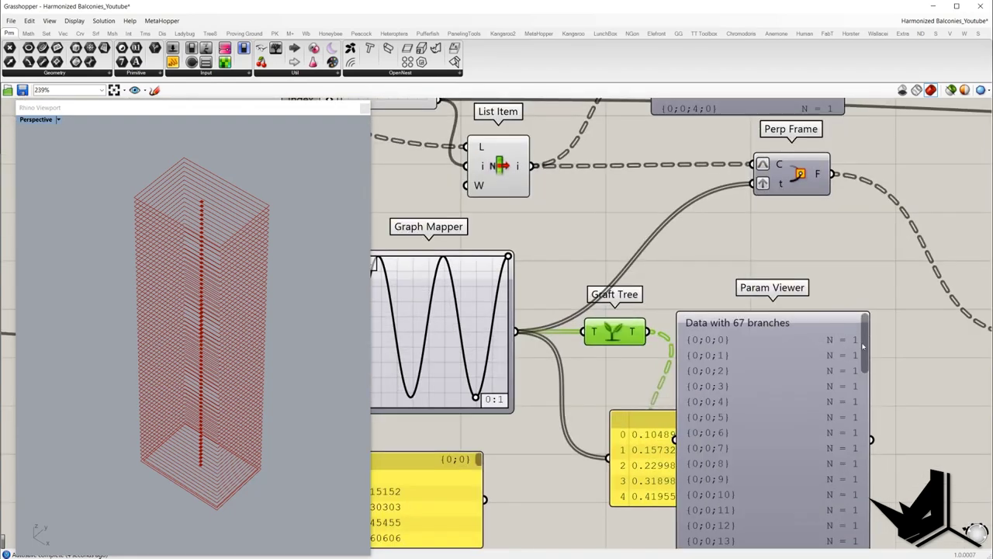
{"action": "scroll", "coordinate": [853, 351], "scroll_direction": "down", "scroll_amount": 2}
{"action": "mouse_move", "coordinate": [861, 350]}
{"action": "left_mouse_down"}
{"action": "mouse_move", "coordinate": [864, 434]}
{"action": "mouse_move", "coordinate": [862, 345]}
{"action": "left_mouse_up"}
{"action": "left_click", "coordinate": [813, 362]}
{"action": "right_click_drag", "start_coordinate": [746, 328], "coordinate": [753, 350]}
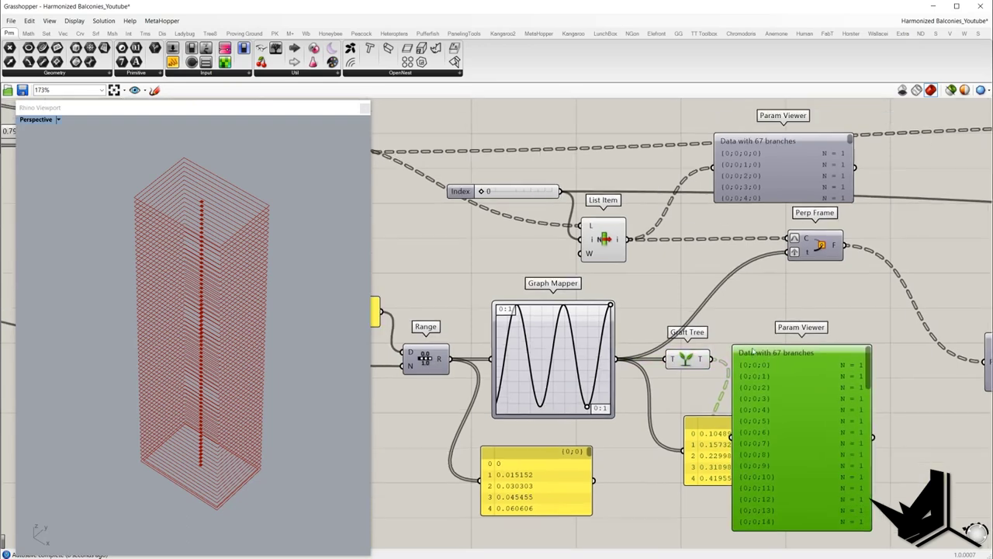
- Delete the Graft Tree component and its Param Viewer, and check the Graft option on the Perp Frame's t input
{"action": "left_click", "coordinate": [675, 355]}
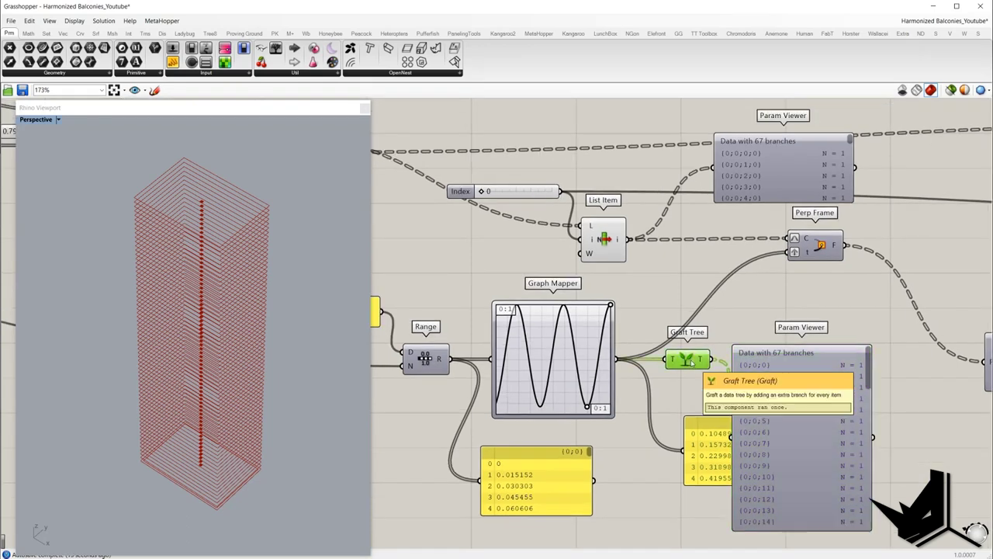
{"action": "key", "text": "Delete"}
{"action": "left_click", "coordinate": [748, 371]}
{"action": "key", "text": "Delete"}
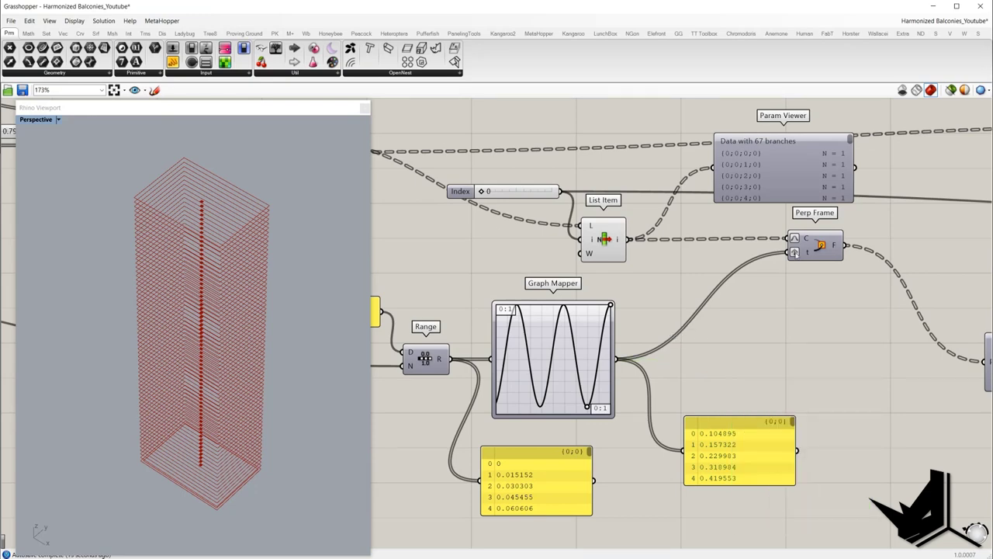
{"action": "right_click", "coordinate": [795, 253]}
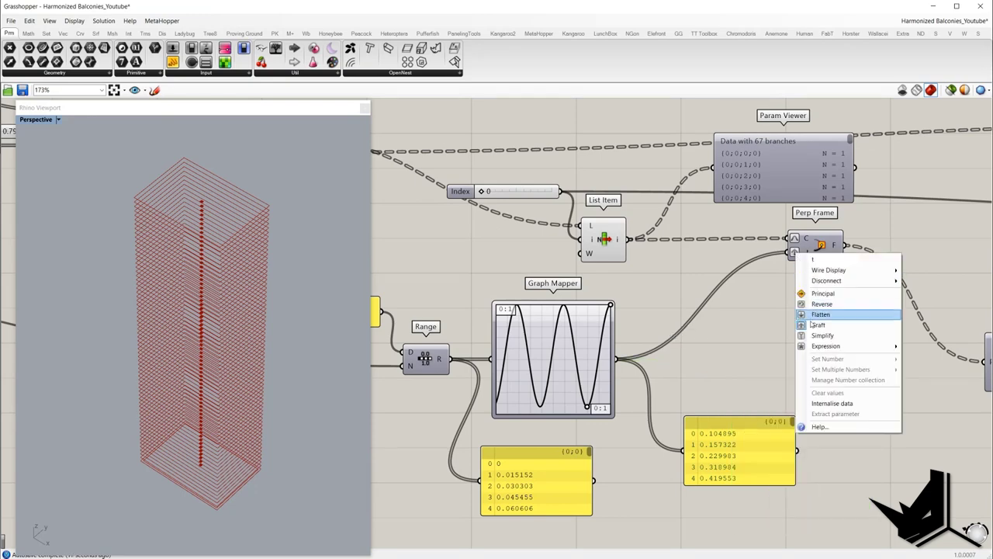
{"action": "left_click", "coordinate": [726, 314]}
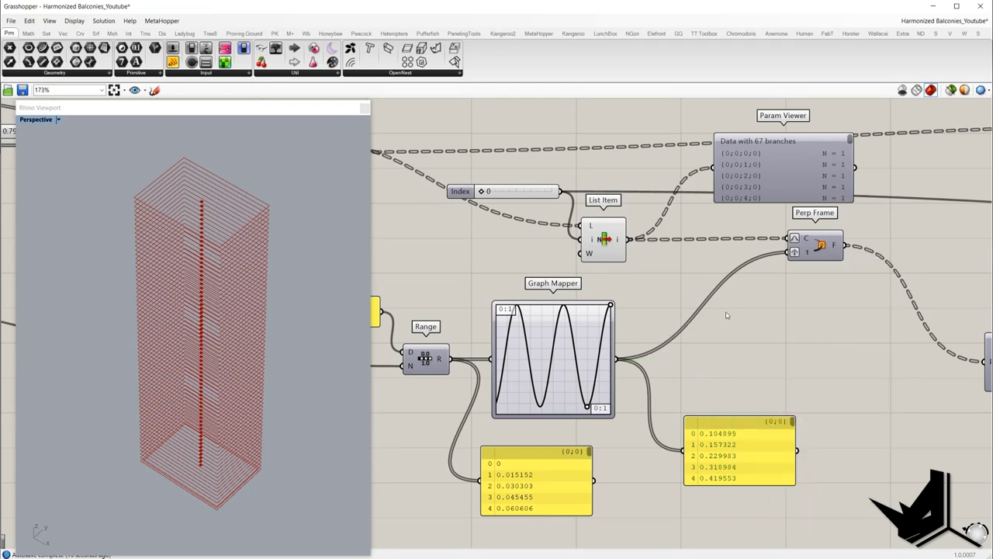
- Turn on the preview of the Perp Frame component
{"action": "scroll", "coordinate": [726, 313], "scroll_direction": "down", "scroll_amount": 2}
{"action": "right_click_drag", "start_coordinate": [726, 313], "coordinate": [578, 313]}
{"action": "left_click", "coordinate": [640, 268]}
{"action": "middle_click", "coordinate": [717, 245]}
{"action": "left_click", "coordinate": [731, 249]}
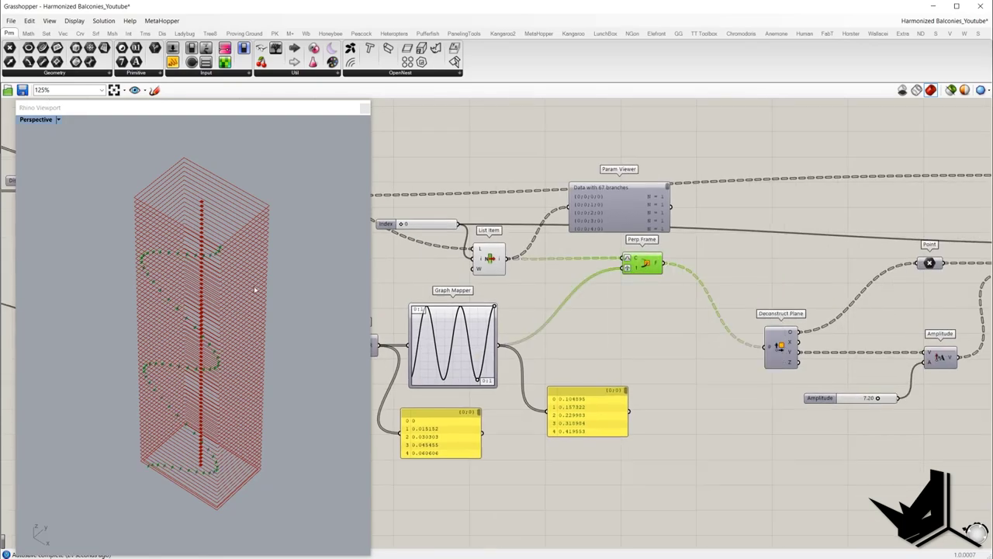
- Examine the perpendicular frames along the floor outlines in the Rhino viewport, both close up and over the whole tower
{"action": "scroll", "coordinate": [256, 290], "scroll_direction": "up", "scroll_amount": 6}
{"action": "scroll", "coordinate": [265, 230], "scroll_direction": "up", "scroll_amount": 5}
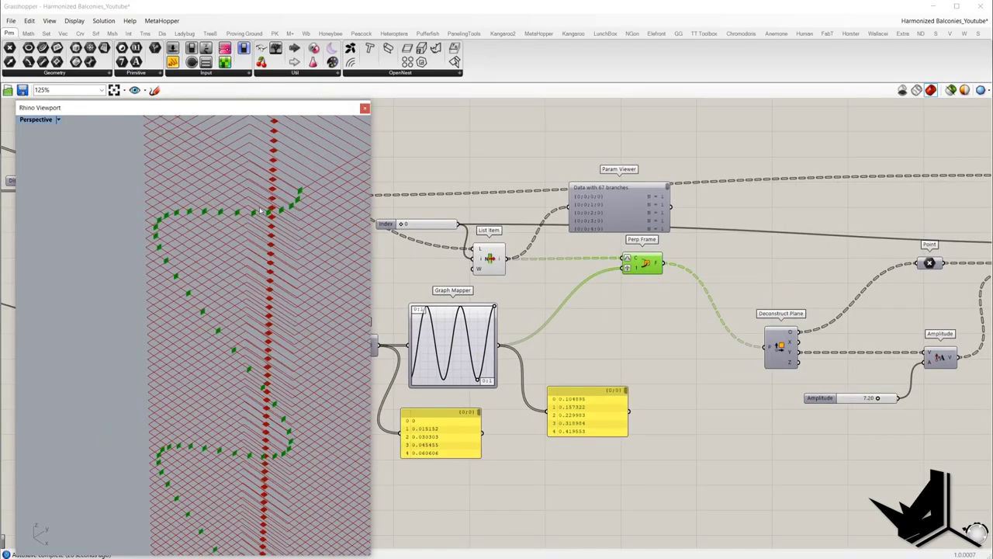
{"action": "scroll", "coordinate": [271, 233], "scroll_direction": "down", "scroll_amount": 8}
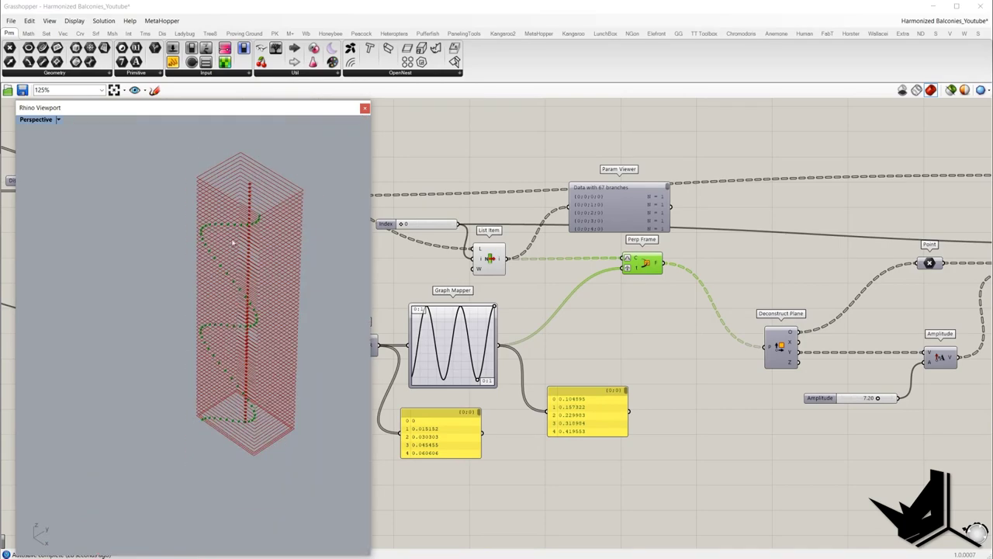
{"action": "scroll", "coordinate": [236, 221], "scroll_direction": "up", "scroll_amount": 10}
{"action": "scroll", "coordinate": [237, 221], "scroll_direction": "up", "scroll_amount": 6}
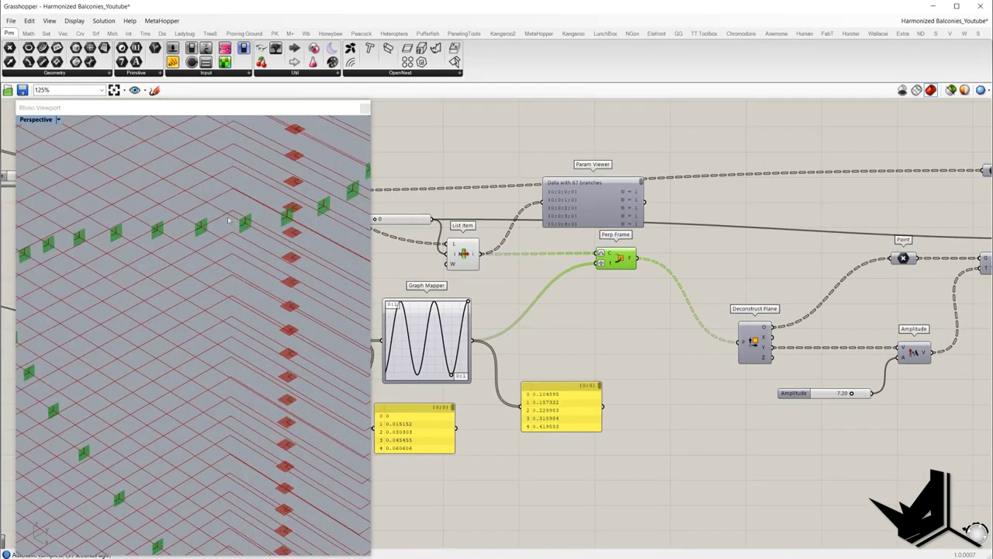
{"action": "scroll", "coordinate": [254, 225], "scroll_direction": "down", "scroll_amount": 5}
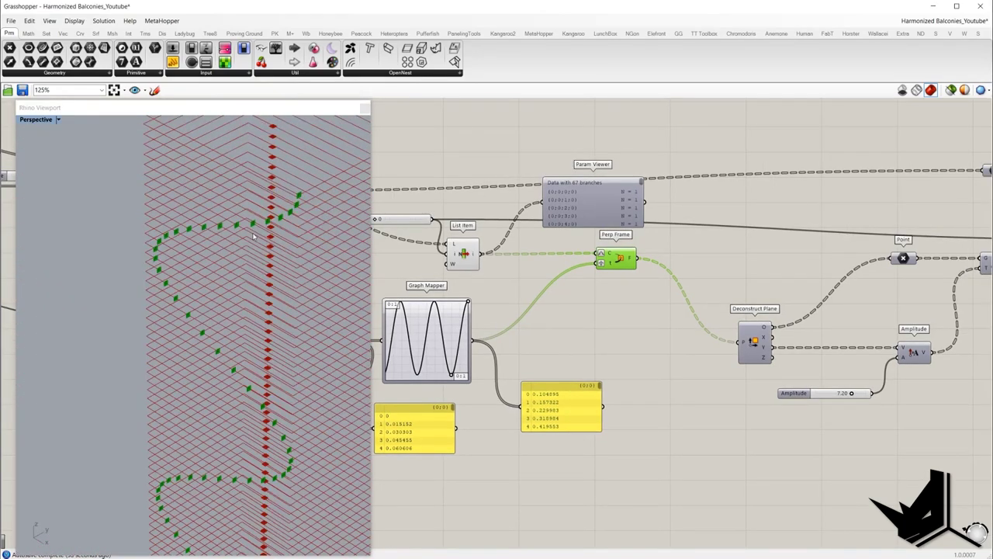
{"action": "scroll", "coordinate": [256, 233], "scroll_direction": "up", "scroll_amount": 6}
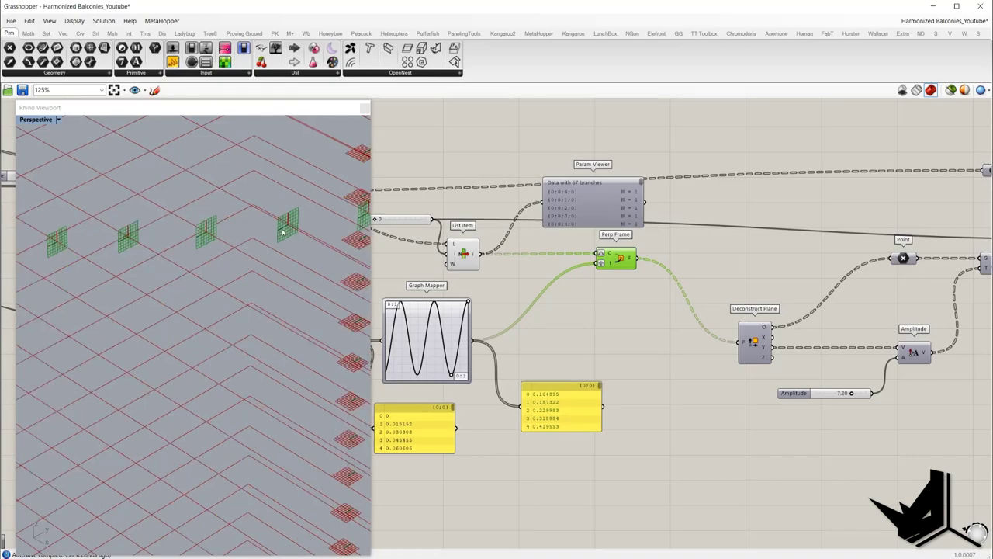
{"action": "scroll", "coordinate": [285, 226], "scroll_direction": "down", "scroll_amount": 6}
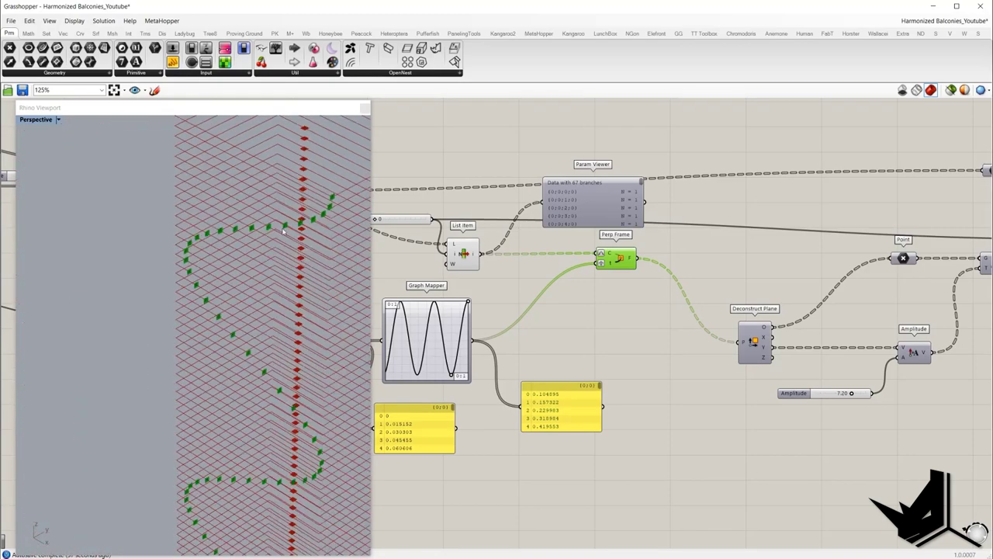
{"action": "right_click_drag", "start_coordinate": [270, 237], "coordinate": [253, 237]}
{"action": "scroll", "coordinate": [243, 192], "scroll_direction": "up", "scroll_amount": 6}
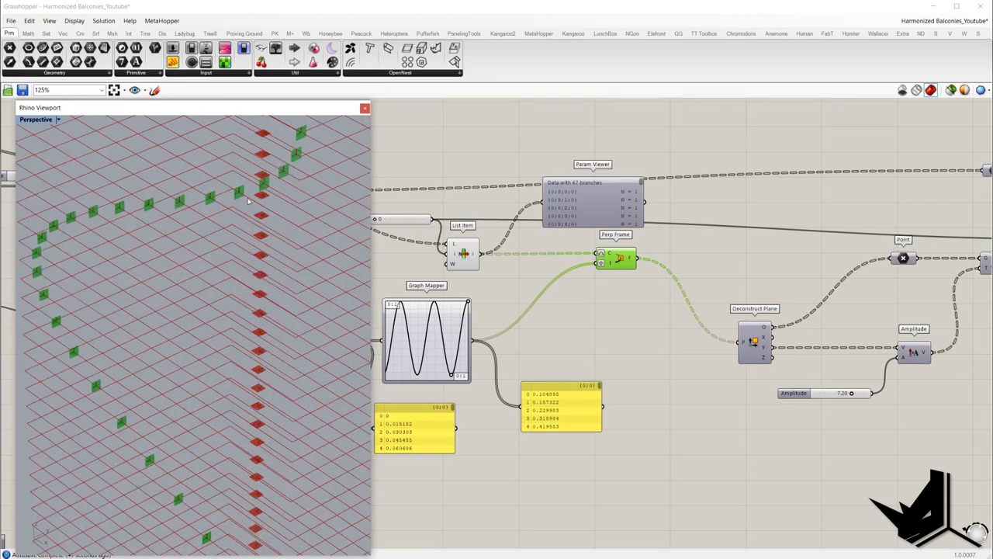
{"action": "scroll", "coordinate": [248, 200], "scroll_direction": "down", "scroll_amount": 2}
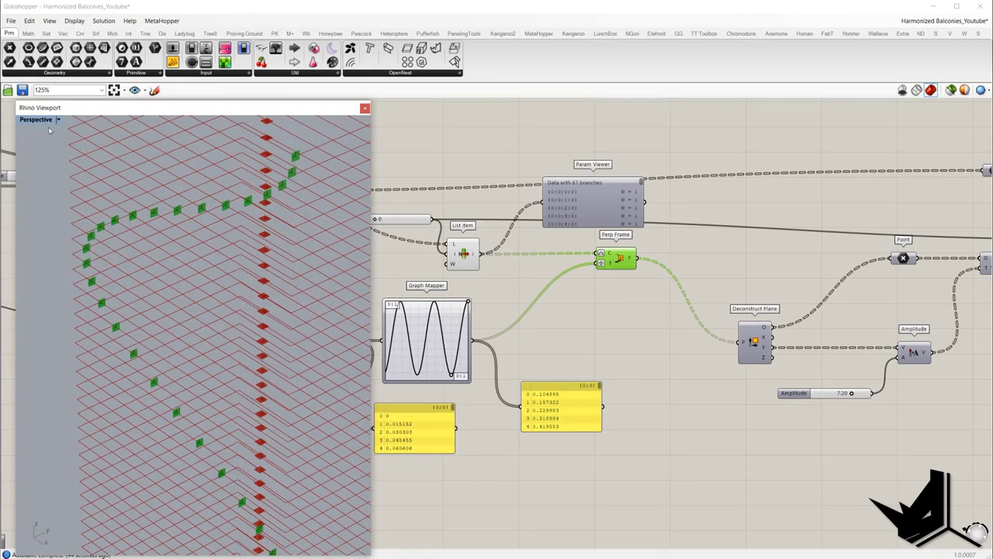
- Mark the Y directions of several perpendicular frames with green arrows and Y labels on a screen capture overlay, and discard it
{"action": "key", "text": "Print"}
{"action": "left_click_drag", "start_coordinate": [24, 119], "coordinate": [932, 549]}
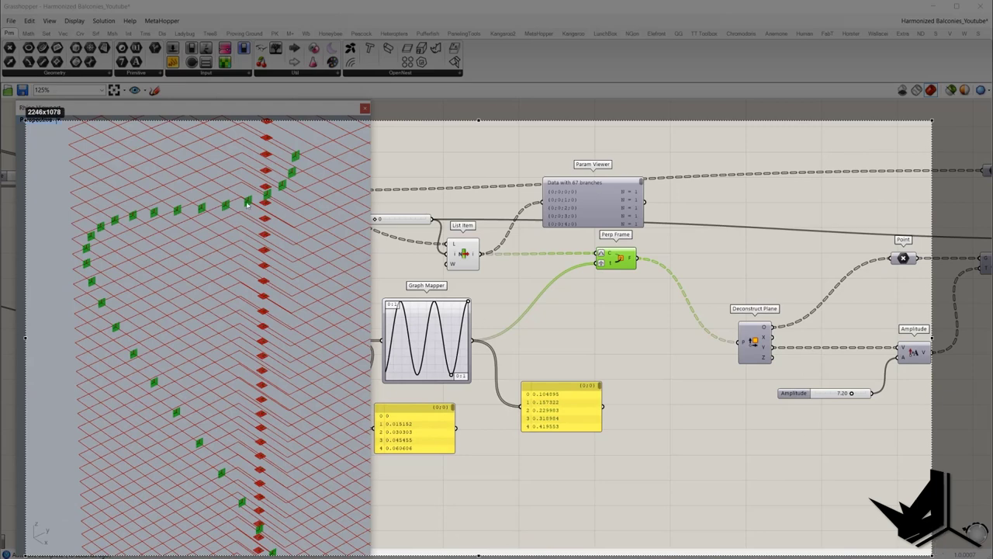
{"action": "left_click_drag", "start_coordinate": [247, 202], "coordinate": [220, 216]}
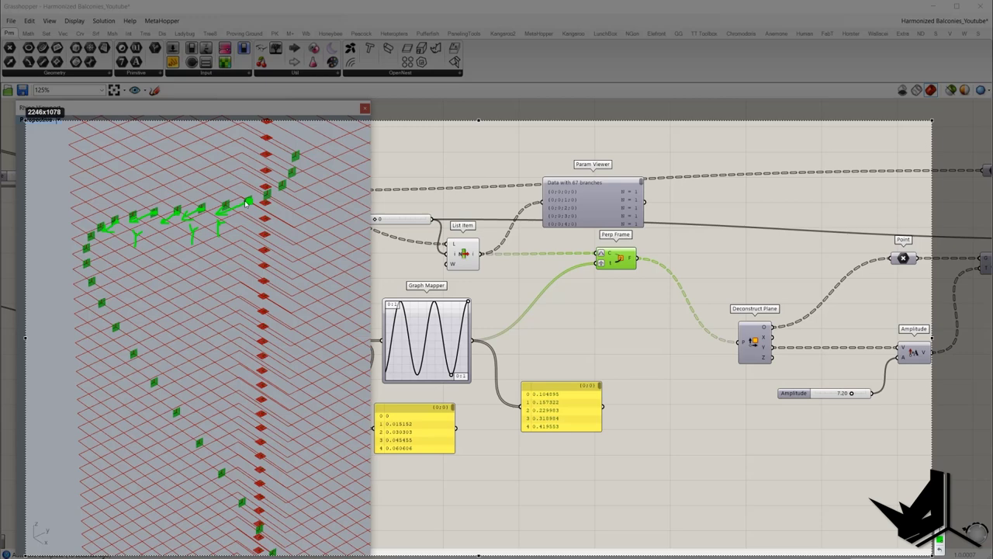
{"action": "key", "text": "Escape"}
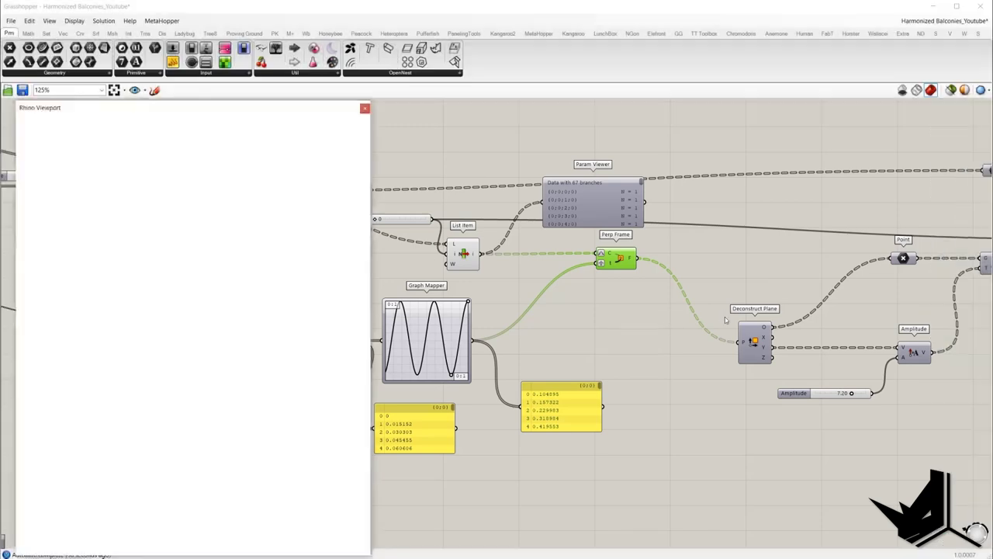
- Examine the Deconstruct Plane component and the Point parameter fed by its O output
{"action": "right_click_drag", "start_coordinate": [788, 324], "coordinate": [625, 318]}
{"action": "left_click", "coordinate": [599, 340]}
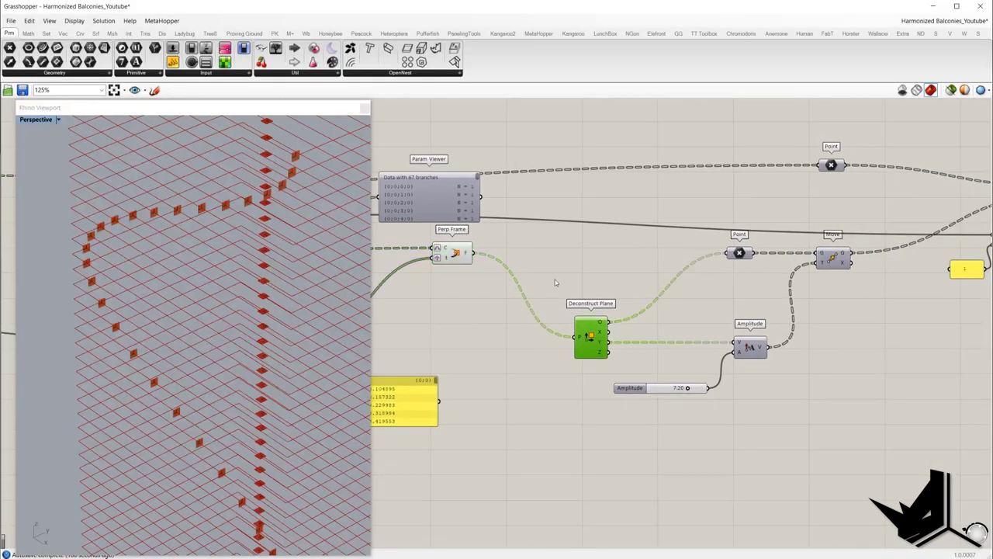
{"action": "left_click_drag", "start_coordinate": [546, 282], "coordinate": [630, 367]}
{"action": "scroll", "coordinate": [605, 325], "scroll_direction": "up", "scroll_amount": 3}
{"action": "left_click_drag", "start_coordinate": [589, 267], "coordinate": [618, 324]}
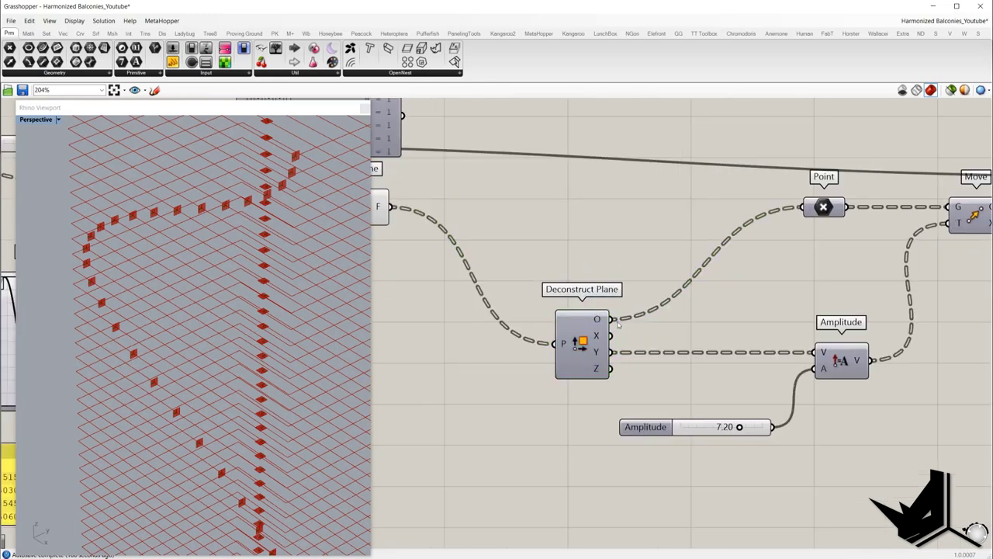
{"action": "left_click", "coordinate": [818, 210]}
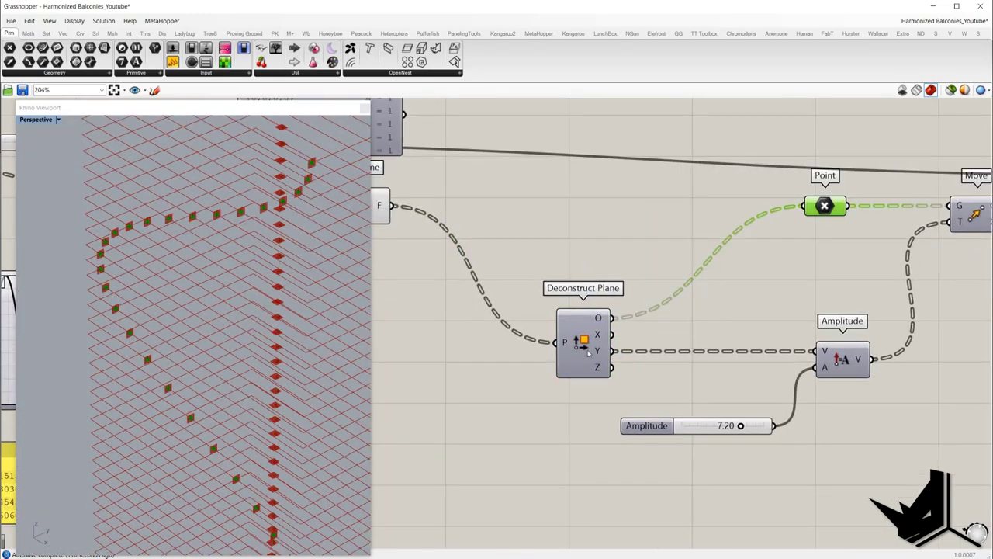
- Examine the Amplitude component with its slider and the Y vectors coming from Deconstruct Plane
{"action": "scroll", "coordinate": [613, 351], "scroll_direction": "down", "scroll_amount": 2}
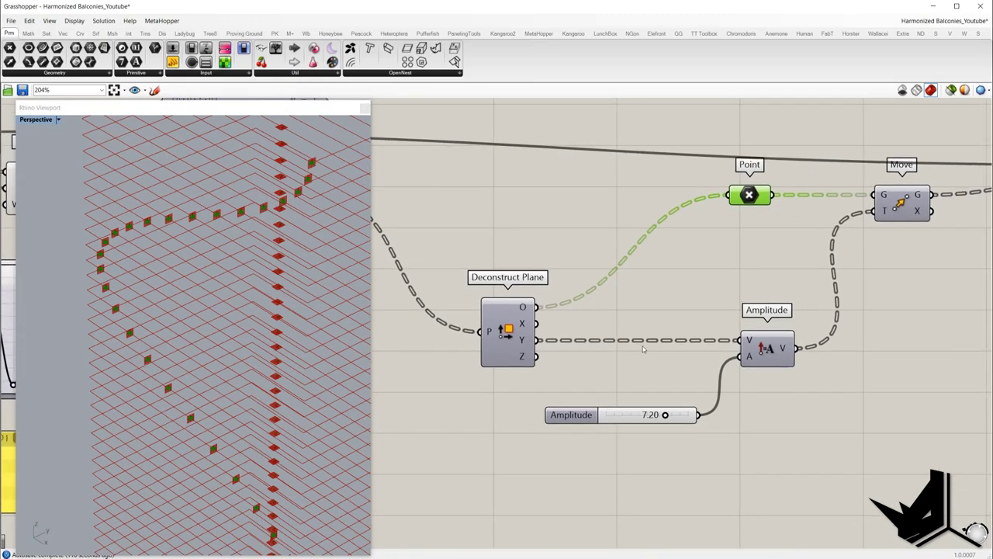
{"action": "left_click_drag", "start_coordinate": [707, 428], "coordinate": [650, 389]}
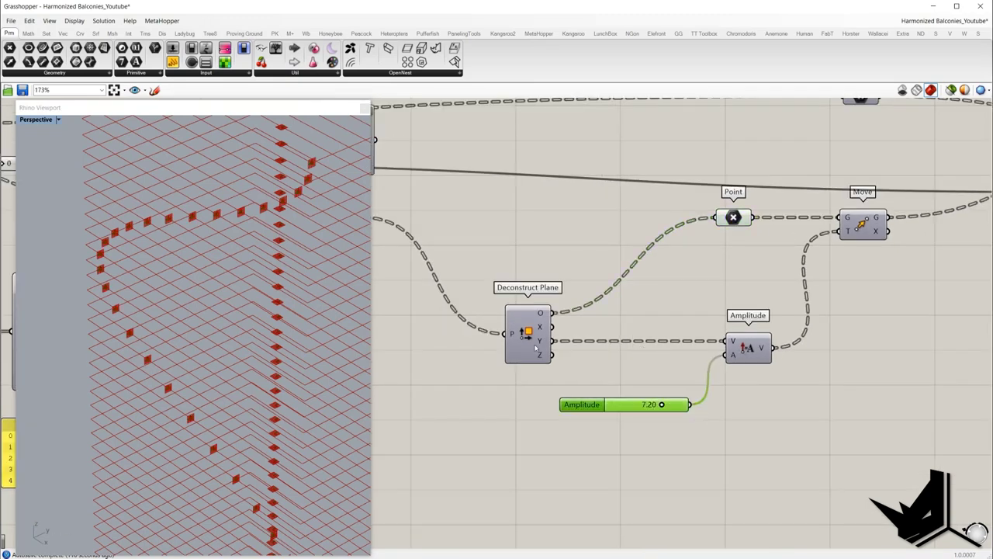
{"action": "left_click_drag", "start_coordinate": [700, 303], "coordinate": [804, 392]}
{"action": "right_click_drag", "start_coordinate": [779, 301], "coordinate": [706, 328]}
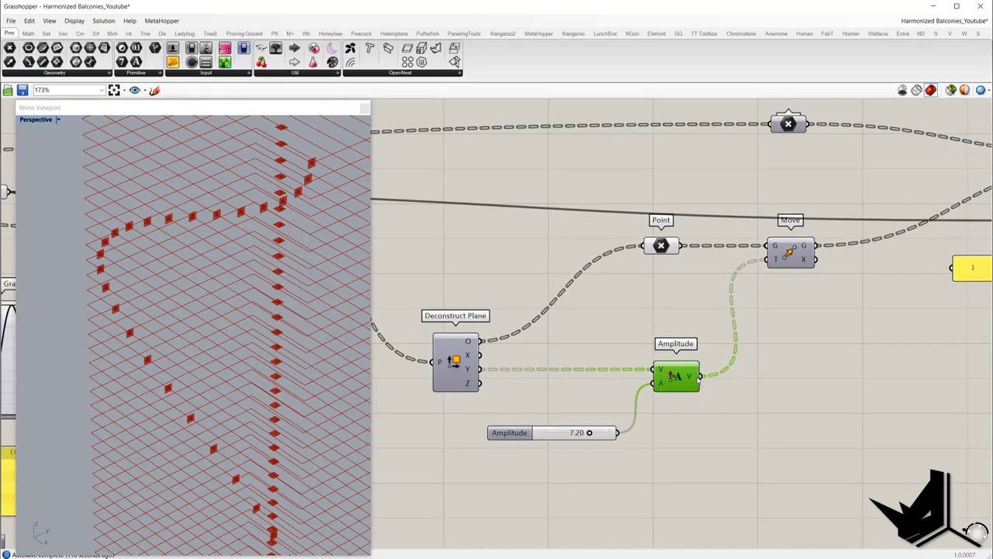
- Turn on the preview of the Move component that shifts the frame origins by the amplitude vectors
{"action": "left_click", "coordinate": [779, 264]}
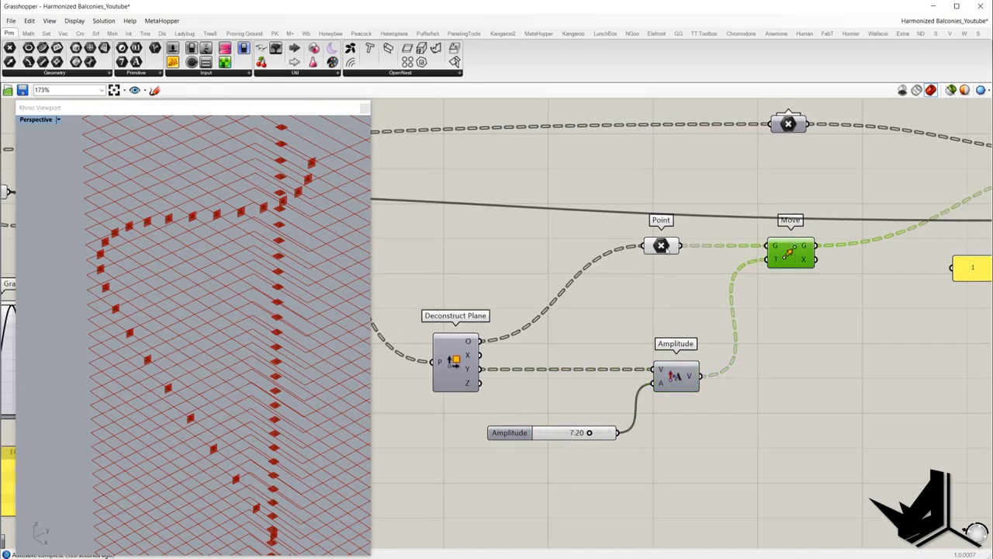
{"action": "left_click", "coordinate": [661, 246]}
{"action": "left_click", "coordinate": [793, 259]}
{"action": "right_click", "coordinate": [780, 194]}
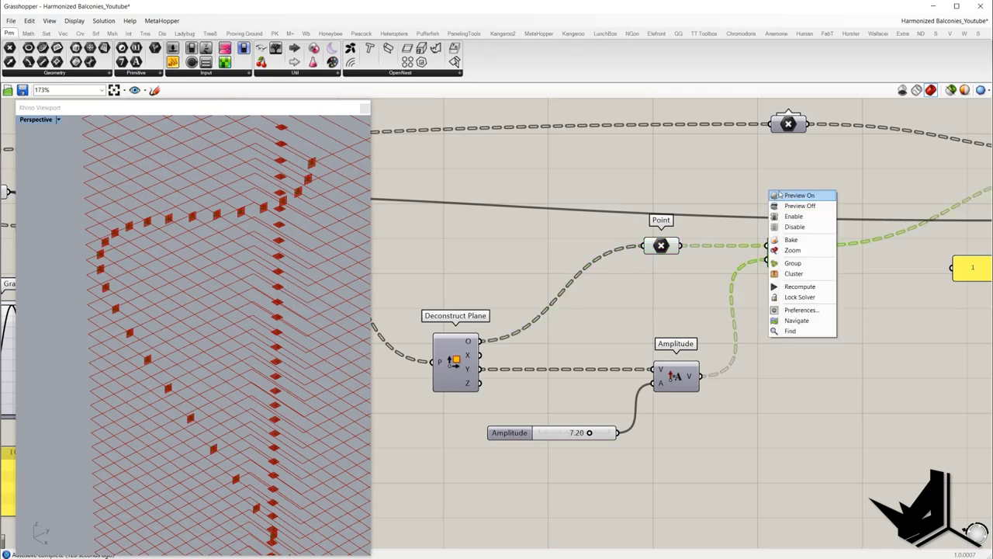
{"action": "left_click", "coordinate": [780, 194]}
{"action": "left_click_drag", "start_coordinate": [551, 411], "coordinate": [612, 433]}
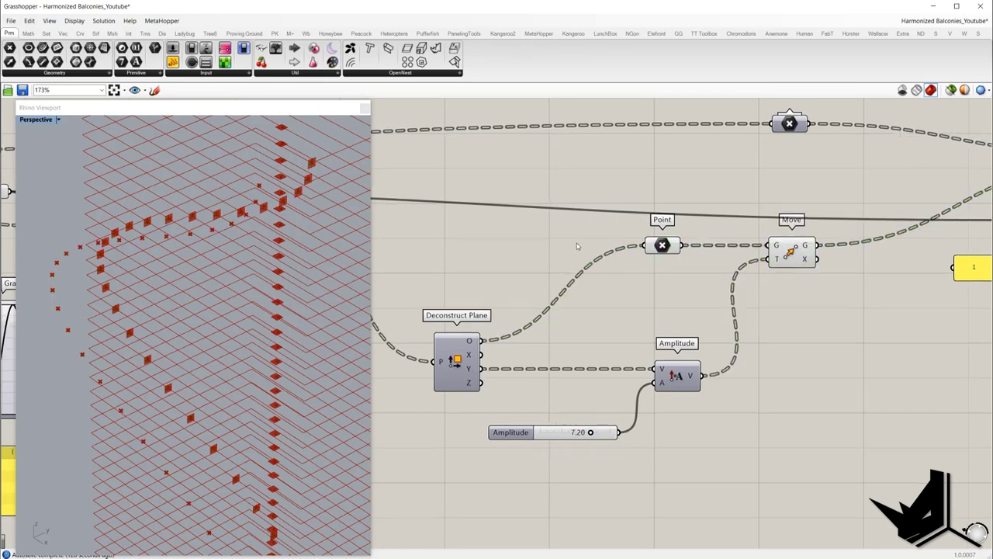
- Turn off the preview of the Point parameter that feeds the Move component
{"action": "left_click", "coordinate": [658, 247]}
{"action": "middle_click", "coordinate": [508, 243]}
{"action": "left_click", "coordinate": [532, 261]}
- Turn off the preview of the List Item and Perp Frame components so the moved points stand out on the whole tower
{"action": "scroll", "coordinate": [737, 339], "scroll_direction": "down", "scroll_amount": 5}
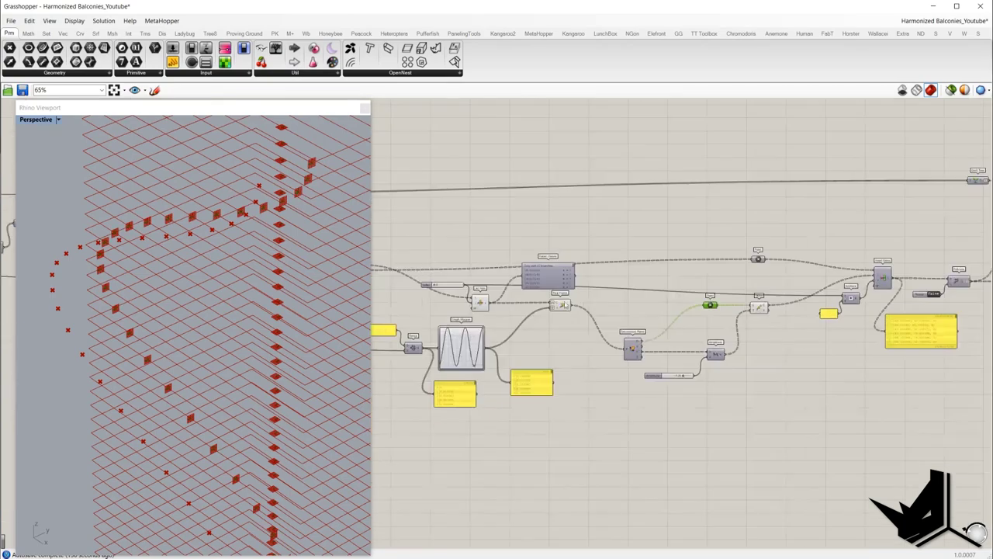
{"action": "scroll", "coordinate": [556, 300], "scroll_direction": "up", "scroll_amount": 3}
{"action": "left_click", "coordinate": [525, 330]}
{"action": "left_click_drag", "start_coordinate": [590, 293], "coordinate": [418, 355]}
{"action": "right_click", "coordinate": [441, 199]}
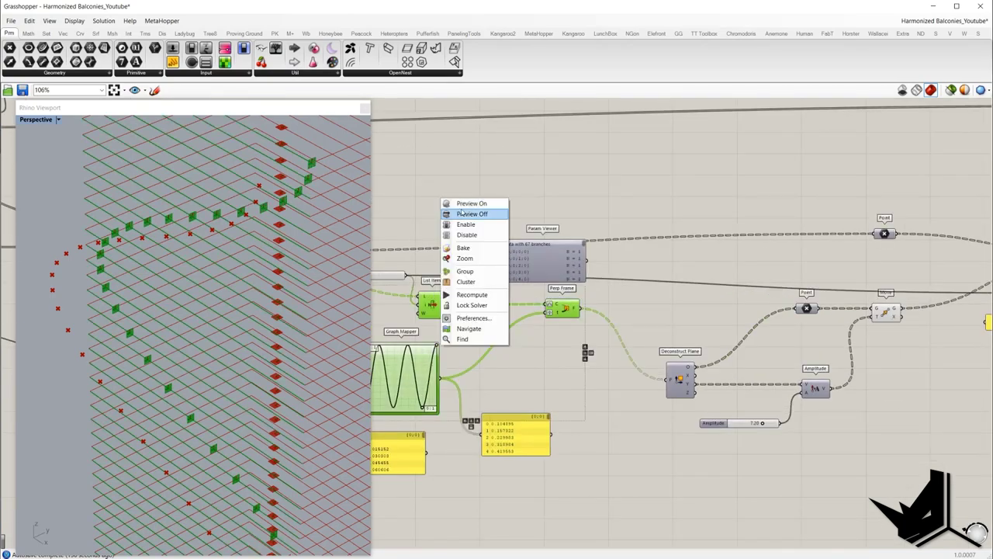
{"action": "left_click", "coordinate": [471, 213]}
{"action": "scroll", "coordinate": [249, 287], "scroll_direction": "down", "scroll_amount": 8}
{"action": "mouse_move", "coordinate": [249, 287]}
{"action": "right_mouse_down"}
{"action": "mouse_move", "coordinate": [237, 274]}
{"action": "mouse_move", "coordinate": [342, 354]}
{"action": "mouse_move", "coordinate": [256, 298]}
{"action": "right_mouse_up"}
- Review the component chain from List Item and Graph Mapper through Perp Frame and Deconstruct Plane to Move
{"action": "left_click", "coordinate": [764, 179]}
{"action": "scroll", "coordinate": [767, 167], "scroll_direction": "down", "scroll_amount": 1}
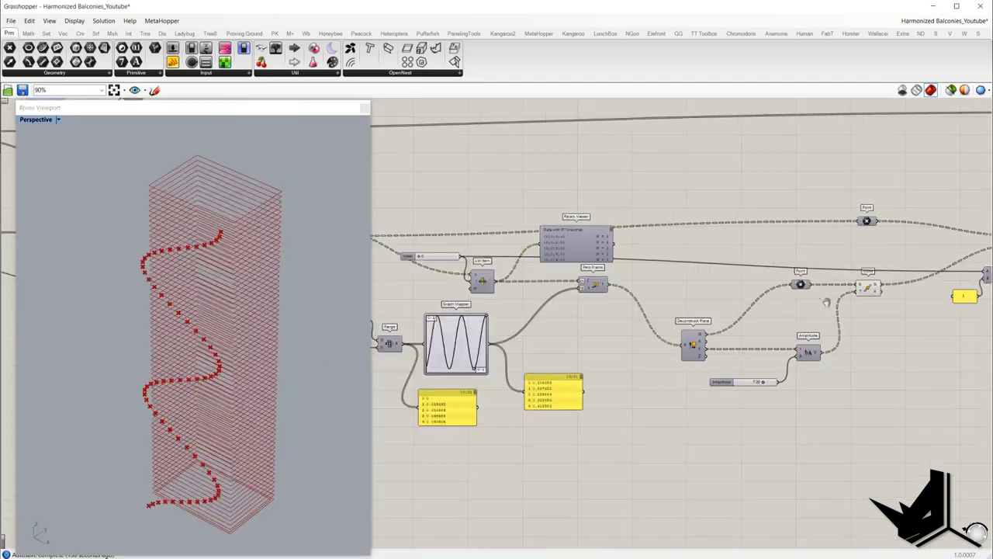
{"action": "right_click_drag", "start_coordinate": [867, 293], "coordinate": [824, 295]}
{"action": "scroll", "coordinate": [823, 295], "scroll_direction": "up", "scroll_amount": 2}
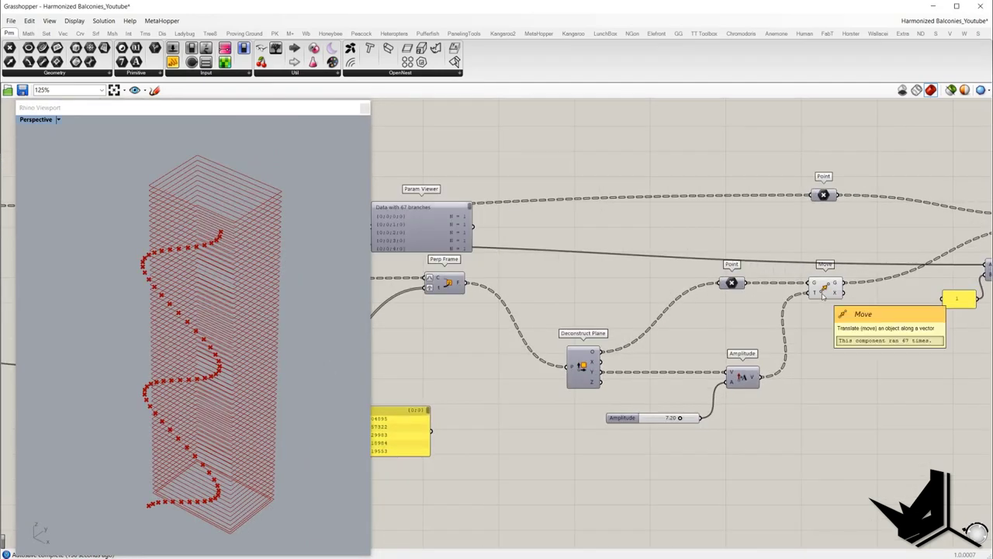
{"action": "scroll", "coordinate": [667, 319], "scroll_direction": "down", "scroll_amount": 3}
{"action": "right_click_drag", "start_coordinate": [668, 318], "coordinate": [927, 313]}
{"action": "scroll", "coordinate": [700, 243], "scroll_direction": "up", "scroll_amount": 2}
{"action": "right_click_drag", "start_coordinate": [700, 243], "coordinate": [533, 256]}
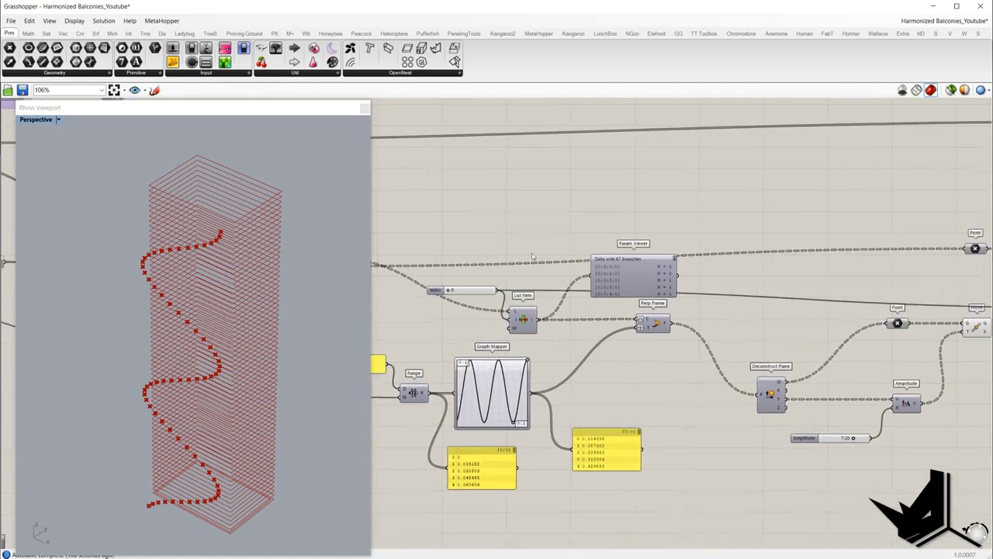
- Turn on the preview of the Point parameter feeding the Insert Items L input and compare its points with the Move component's points
{"action": "right_click_drag", "start_coordinate": [855, 242], "coordinate": [610, 239]}
{"action": "left_click", "coordinate": [724, 250]}
{"action": "middle_click", "coordinate": [677, 208]}
{"action": "left_click", "coordinate": [702, 215]}
{"action": "mouse_move", "coordinate": [261, 266]}
{"action": "right_mouse_down"}
{"action": "mouse_move", "coordinate": [286, 266]}
{"action": "mouse_move", "coordinate": [253, 266]}
{"action": "mouse_move", "coordinate": [295, 247]}
{"action": "mouse_move", "coordinate": [270, 255]}
{"action": "right_mouse_up"}
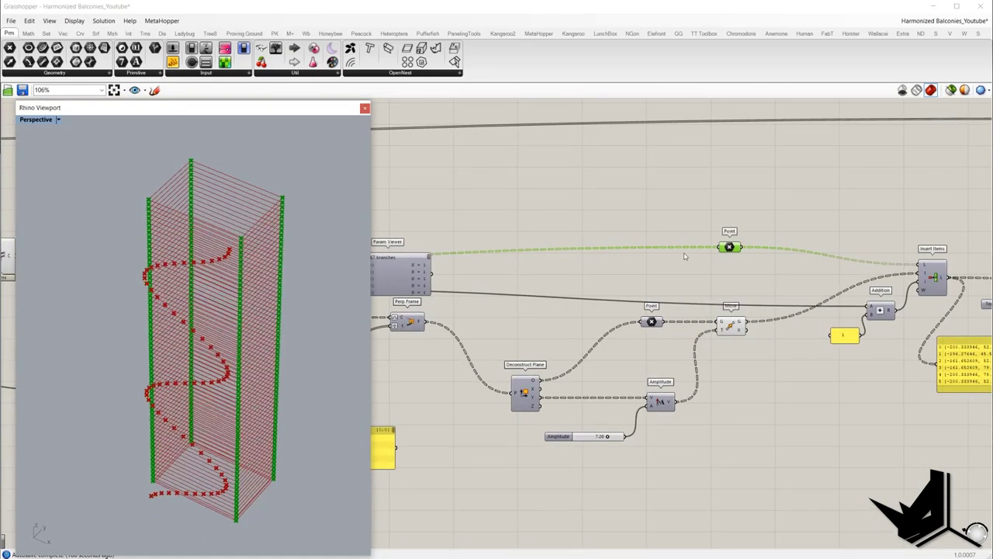
{"action": "left_click", "coordinate": [727, 249]}
{"action": "left_click", "coordinate": [729, 327]}
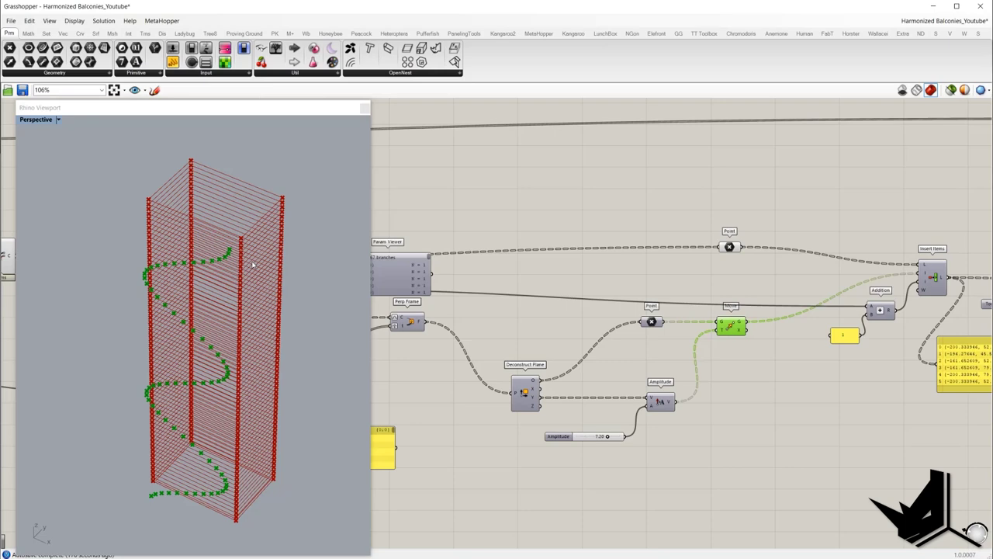
- Select the Point parameter feeding Insert Items, capture the viewport and canvas, and circle the Point and Move components in green
{"action": "scroll", "coordinate": [252, 265], "scroll_direction": "up", "scroll_amount": 5}
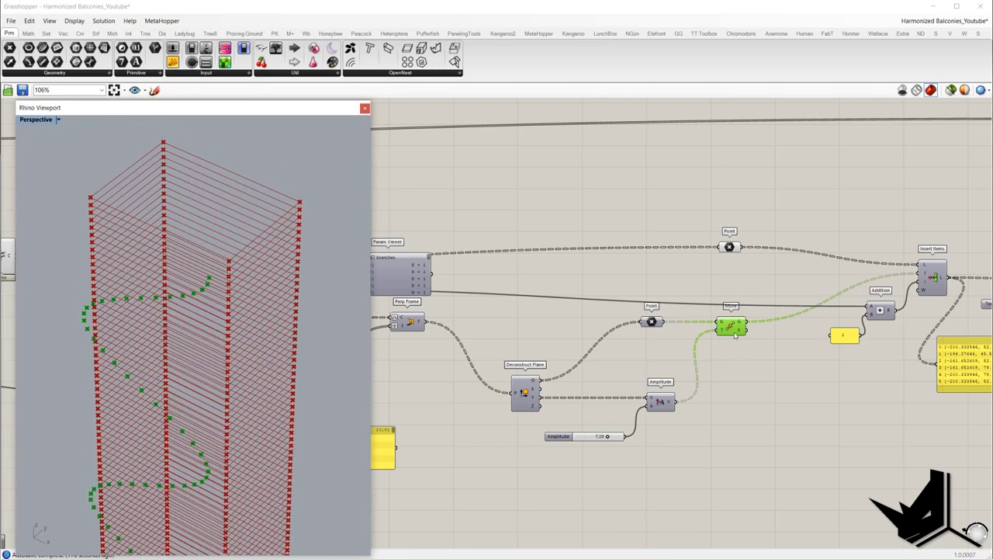
{"action": "left_click", "coordinate": [730, 247]}
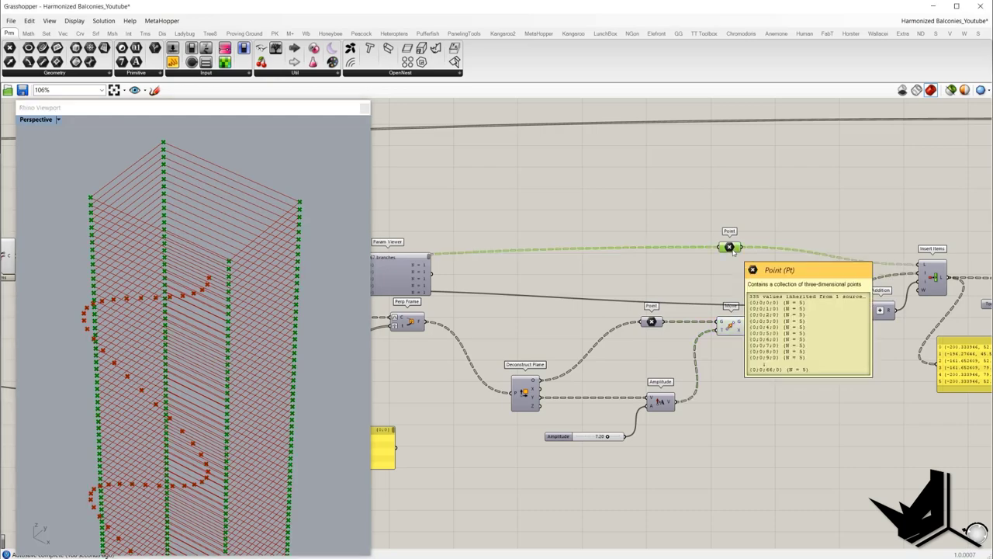
{"action": "key", "text": "Print"}
{"action": "left_click_drag", "start_coordinate": [22, 120], "coordinate": [927, 550]}
{"action": "left_click_drag", "start_coordinate": [720, 216], "coordinate": [726, 219]}
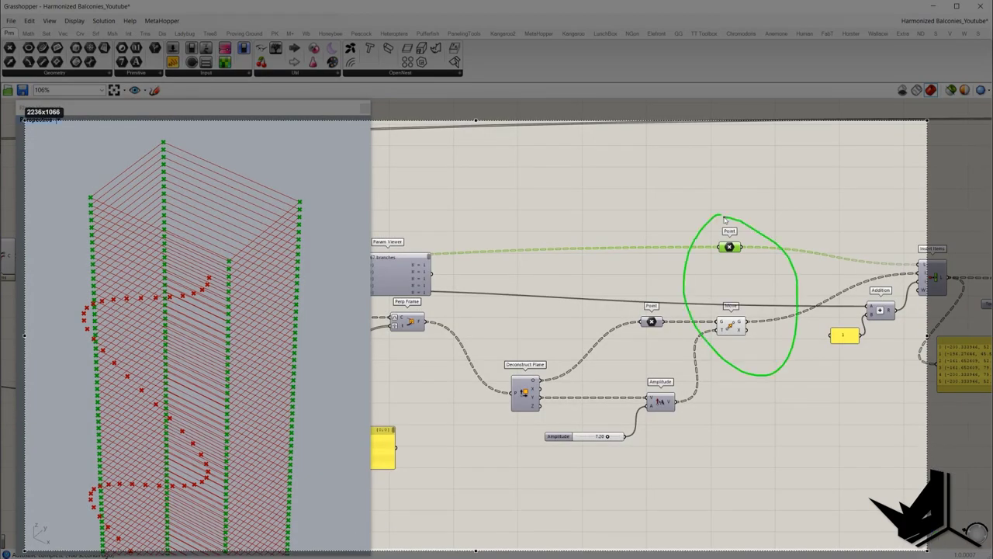
- Number the top floor's points 0 to 4 in green, counting the moved point as 1, and trace the outline through them
{"action": "left_click_drag", "start_coordinate": [90, 200], "coordinate": [208, 280]}
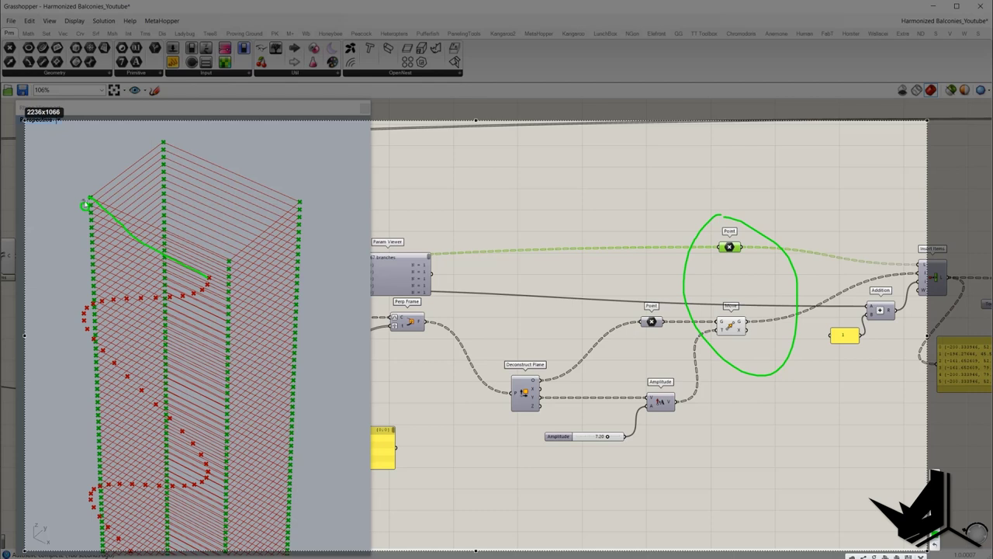
{"action": "left_click_drag", "start_coordinate": [209, 294], "coordinate": [212, 301]}
{"action": "left_click_drag", "start_coordinate": [228, 266], "coordinate": [233, 278]}
{"action": "left_click_drag", "start_coordinate": [301, 205], "coordinate": [300, 217]}
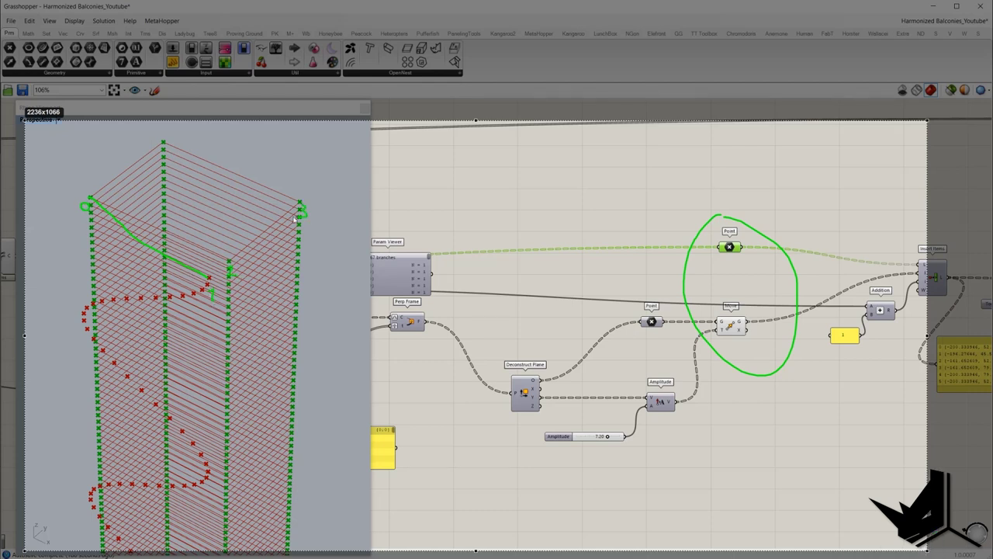
{"action": "left_click_drag", "start_coordinate": [164, 134], "coordinate": [161, 140]}
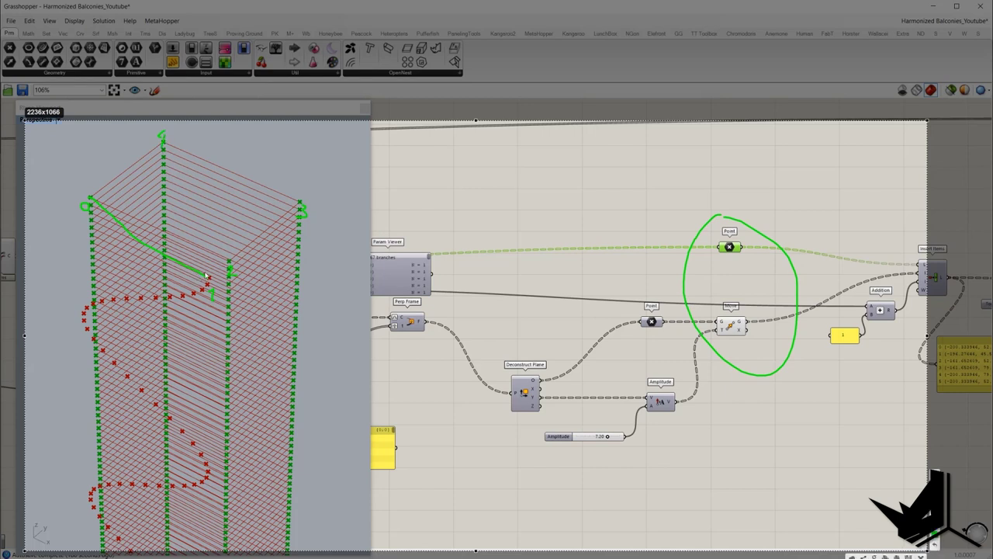
{"action": "mouse_move", "coordinate": [208, 277]}
{"action": "left_mouse_down"}
{"action": "mouse_move", "coordinate": [239, 262]}
{"action": "mouse_move", "coordinate": [273, 220]}
{"action": "mouse_move", "coordinate": [217, 169]}
{"action": "mouse_move", "coordinate": [128, 160]}
{"action": "mouse_move", "coordinate": [92, 195]}
{"action": "left_mouse_up"}
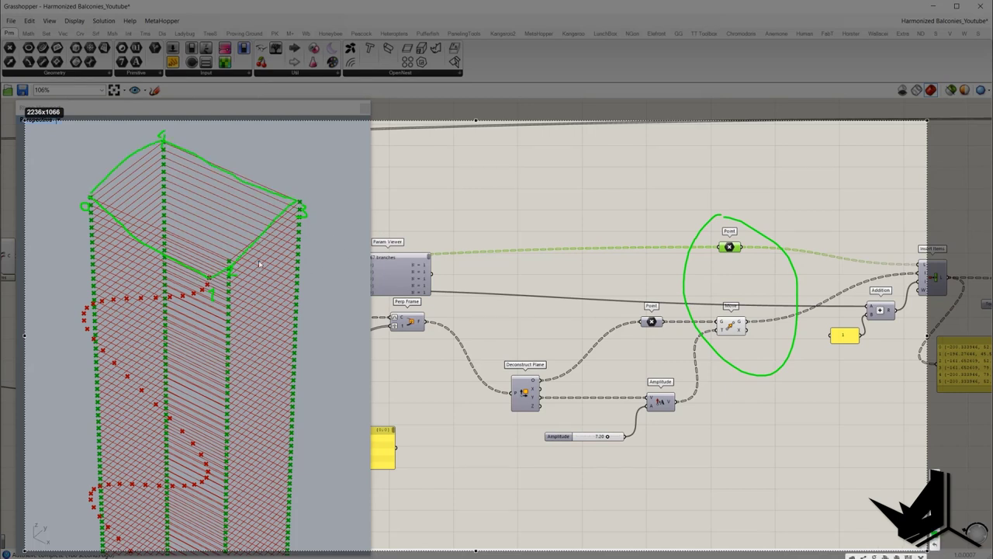
- Trace a lower floor outline in green and circle Insert Items, Move and the Point parameter on the capture
{"action": "mouse_move", "coordinate": [165, 316]}
{"action": "left_mouse_down"}
{"action": "mouse_move", "coordinate": [101, 351]}
{"action": "mouse_move", "coordinate": [135, 379]}
{"action": "mouse_move", "coordinate": [225, 380]}
{"action": "mouse_move", "coordinate": [225, 328]}
{"action": "mouse_move", "coordinate": [177, 313]}
{"action": "left_mouse_up"}
{"action": "mouse_move", "coordinate": [924, 232]}
{"action": "left_mouse_down"}
{"action": "mouse_move", "coordinate": [945, 312]}
{"action": "mouse_move", "coordinate": [922, 223]}
{"action": "left_mouse_up"}
{"action": "mouse_move", "coordinate": [726, 296]}
{"action": "left_mouse_down"}
{"action": "mouse_move", "coordinate": [746, 347]}
{"action": "mouse_move", "coordinate": [706, 326]}
{"action": "mouse_move", "coordinate": [736, 329]}
{"action": "left_mouse_up"}
{"action": "mouse_move", "coordinate": [761, 316]}
{"action": "left_mouse_down"}
{"action": "mouse_move", "coordinate": [723, 343]}
{"action": "mouse_move", "coordinate": [731, 297]}
{"action": "left_mouse_up"}
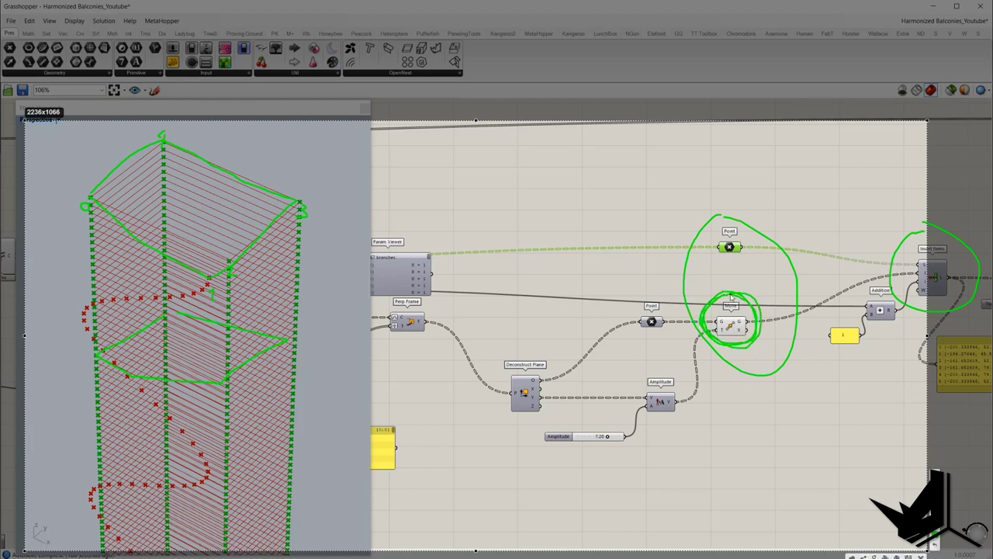
{"action": "mouse_move", "coordinate": [733, 233]}
{"action": "left_mouse_down"}
{"action": "mouse_move", "coordinate": [726, 265]}
{"action": "mouse_move", "coordinate": [707, 250]}
{"action": "left_mouse_up"}
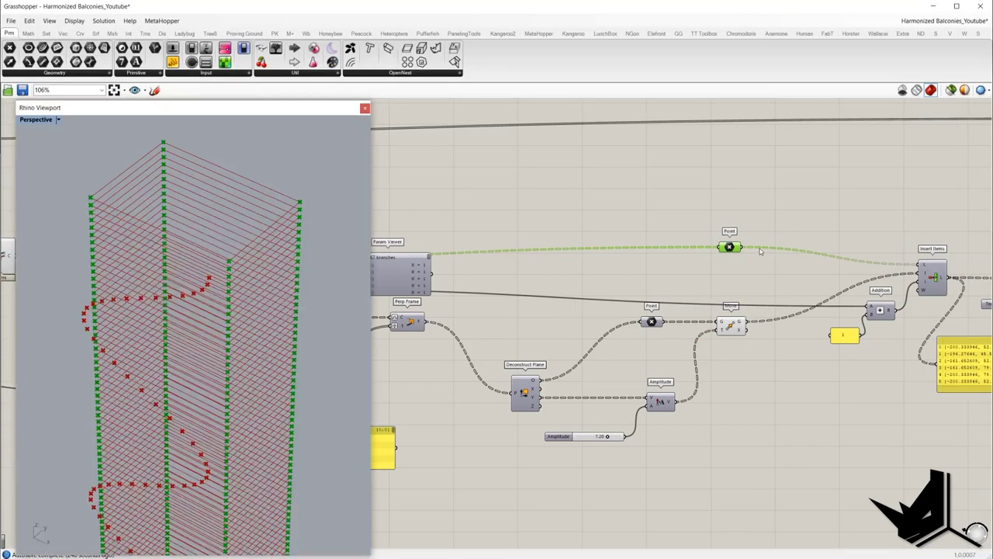
- Turn on the preview of the Point parameter connected to the Insert Items L input
{"action": "left_click", "coordinate": [729, 248]}
{"action": "middle_click", "coordinate": [758, 214]}
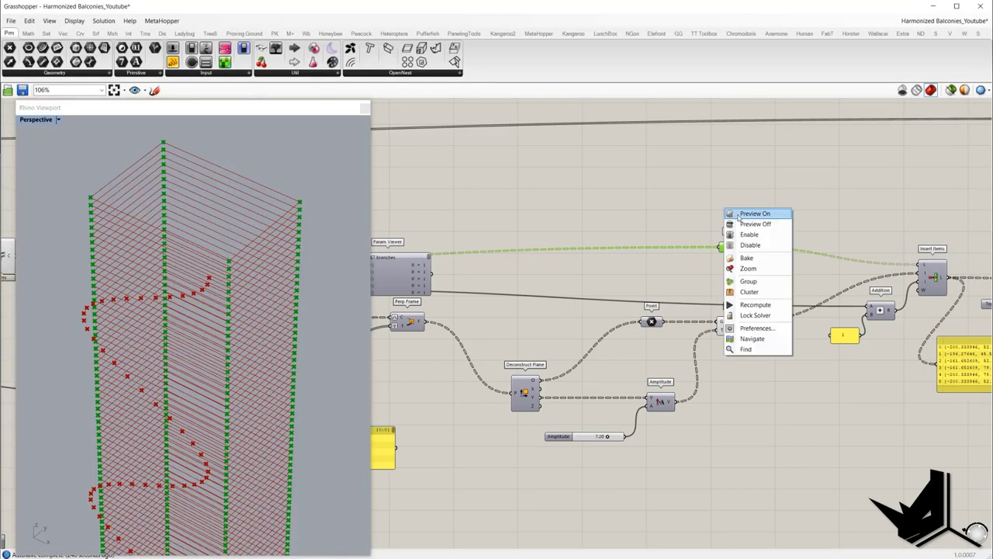
{"action": "left_click", "coordinate": [758, 215]}
- Compare the Move points with the corner points of the Point parameter and check their inputs on Insert Items
{"action": "scroll", "coordinate": [925, 276], "scroll_direction": "up", "scroll_amount": 2}
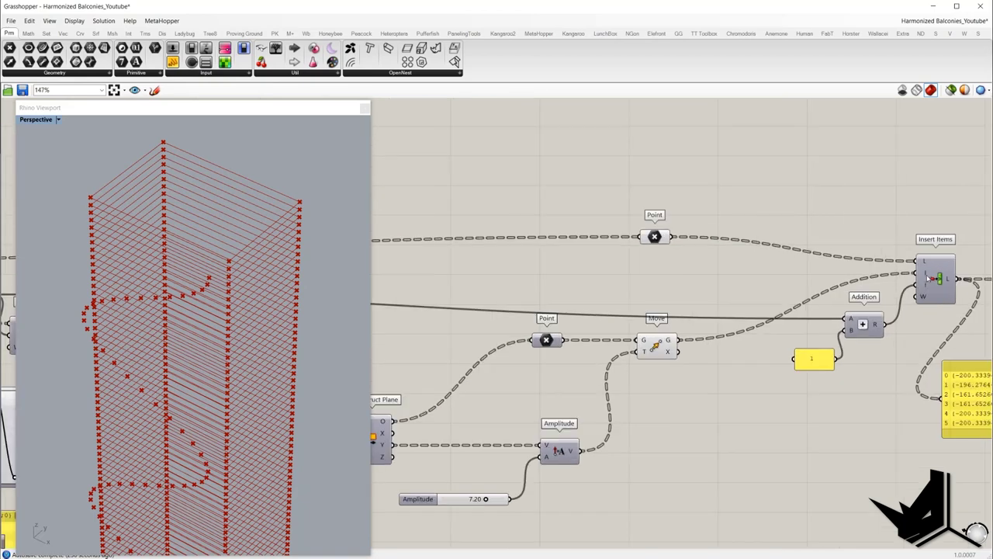
{"action": "left_click_drag", "start_coordinate": [691, 301], "coordinate": [644, 363]}
{"action": "scroll", "coordinate": [639, 339], "scroll_direction": "down", "scroll_amount": 1}
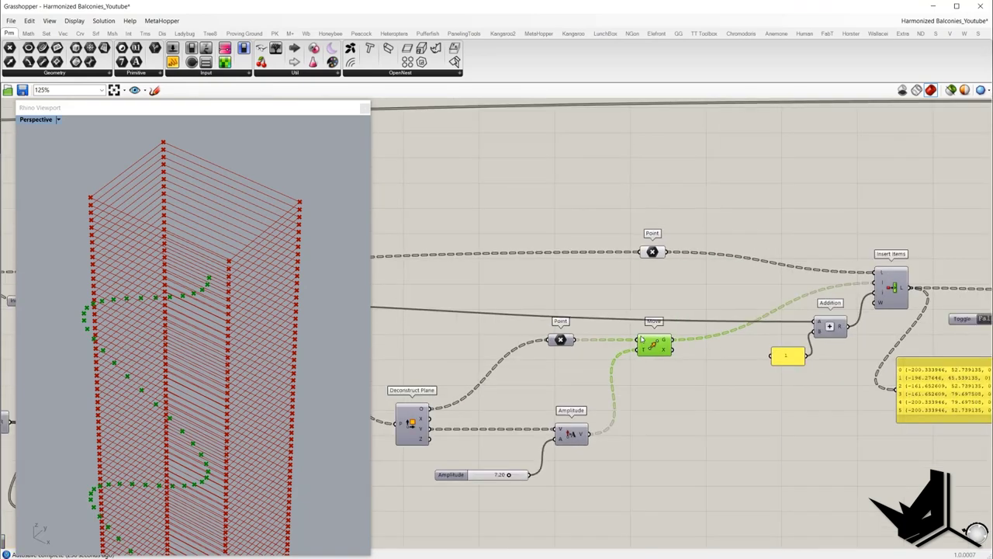
{"action": "left_click_drag", "start_coordinate": [605, 209], "coordinate": [704, 283]}
{"action": "scroll", "coordinate": [885, 295], "scroll_direction": "up", "scroll_amount": 2}
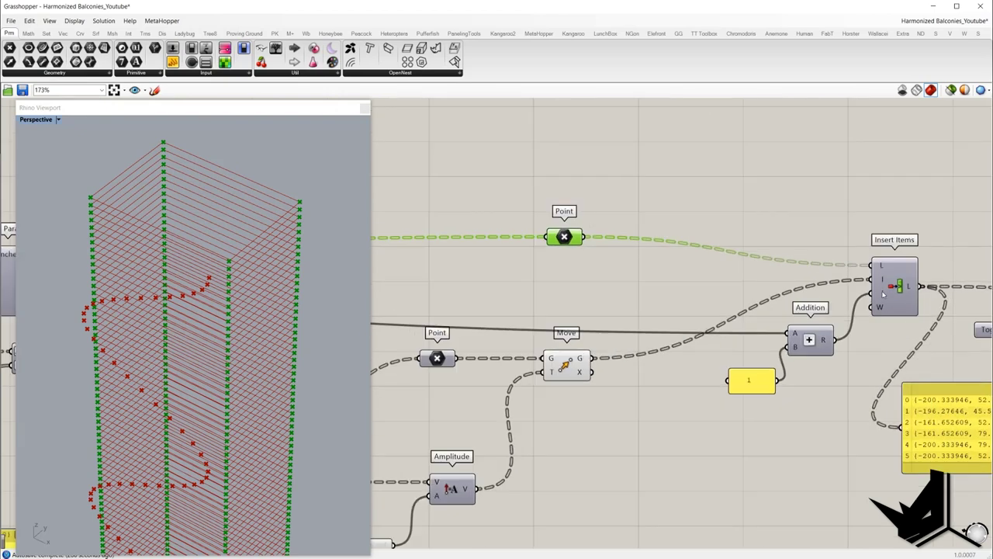
{"action": "mouse_move", "coordinate": [881, 293]}
{"action": "left_click_drag", "start_coordinate": [523, 297], "coordinate": [615, 396]}
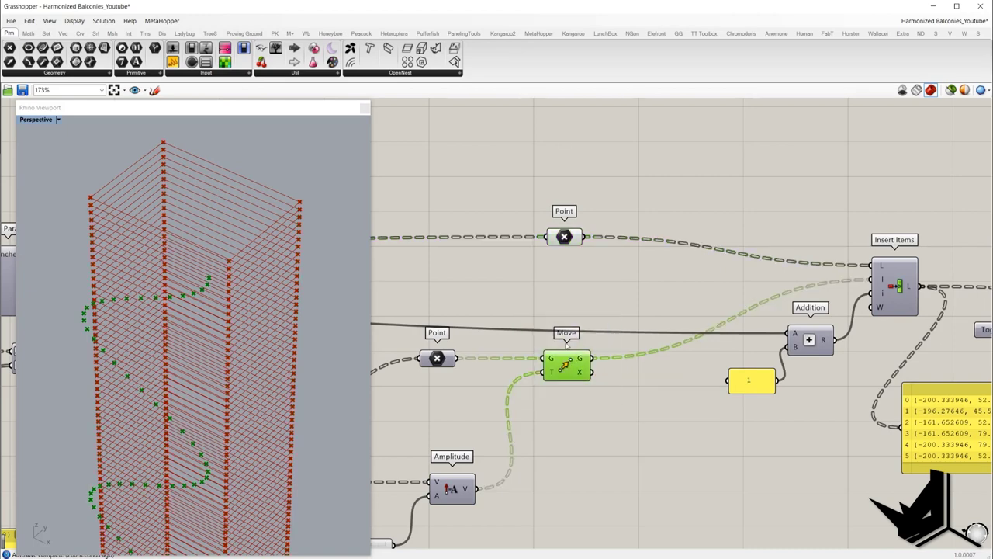
- Capture the viewport and canvas and number the top floor's corners and moved point 0 to 5 in green
{"action": "key", "text": "Print"}
{"action": "left_click_drag", "start_coordinate": [17, 85], "coordinate": [976, 543]}
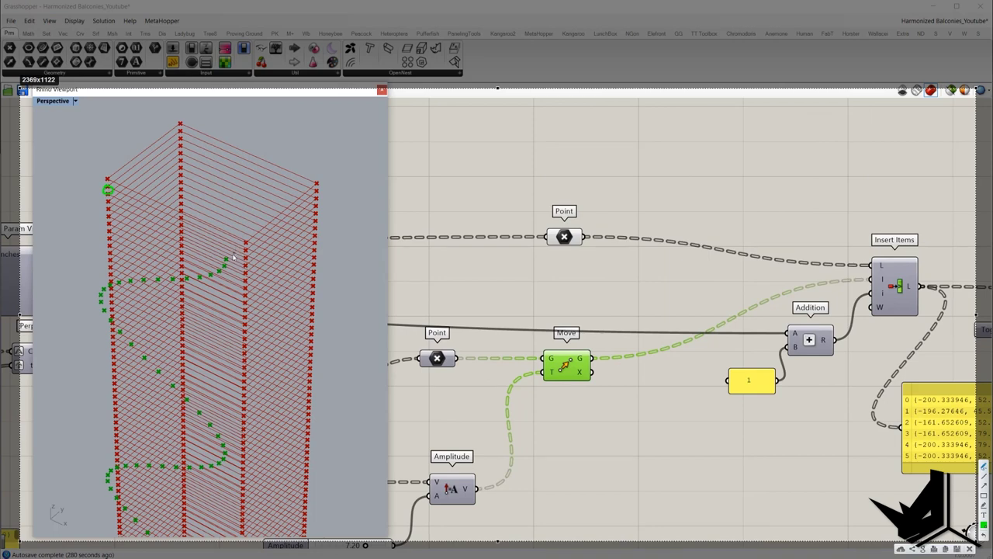
{"action": "left_click_drag", "start_coordinate": [227, 256], "coordinate": [225, 258]}
{"action": "left_click_drag", "start_coordinate": [222, 276], "coordinate": [230, 289]}
{"action": "left_click_drag", "start_coordinate": [246, 242], "coordinate": [246, 243]}
{"action": "left_click_drag", "start_coordinate": [250, 259], "coordinate": [266, 268]}
{"action": "left_click_drag", "start_coordinate": [316, 184], "coordinate": [316, 196]}
{"action": "left_click_drag", "start_coordinate": [179, 111], "coordinate": [172, 131]}
{"action": "left_click_drag", "start_coordinate": [113, 174], "coordinate": [120, 164]}
- Trace the wave of moved points down the facade in yellow and circle the number 1 at the topmost moved point
{"action": "left_click_drag", "start_coordinate": [225, 257], "coordinate": [225, 258]}
{"action": "left_click_drag", "start_coordinate": [225, 266], "coordinate": [218, 271]}
{"action": "mouse_move", "coordinate": [210, 274]}
{"action": "left_mouse_down"}
{"action": "mouse_move", "coordinate": [109, 314]}
{"action": "mouse_move", "coordinate": [208, 419]}
{"action": "mouse_move", "coordinate": [117, 501]}
{"action": "left_mouse_up"}
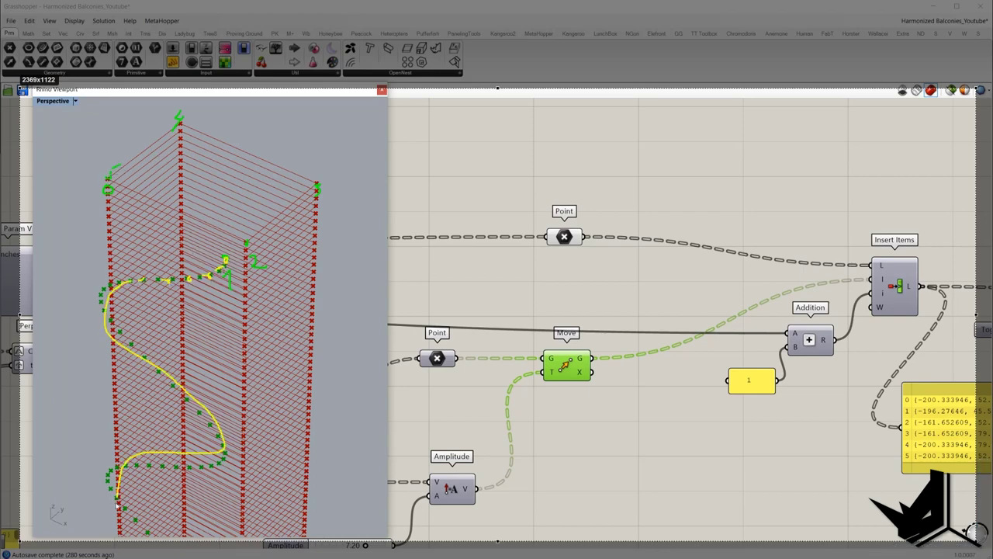
{"action": "left_click_drag", "start_coordinate": [221, 268], "coordinate": [242, 264]}
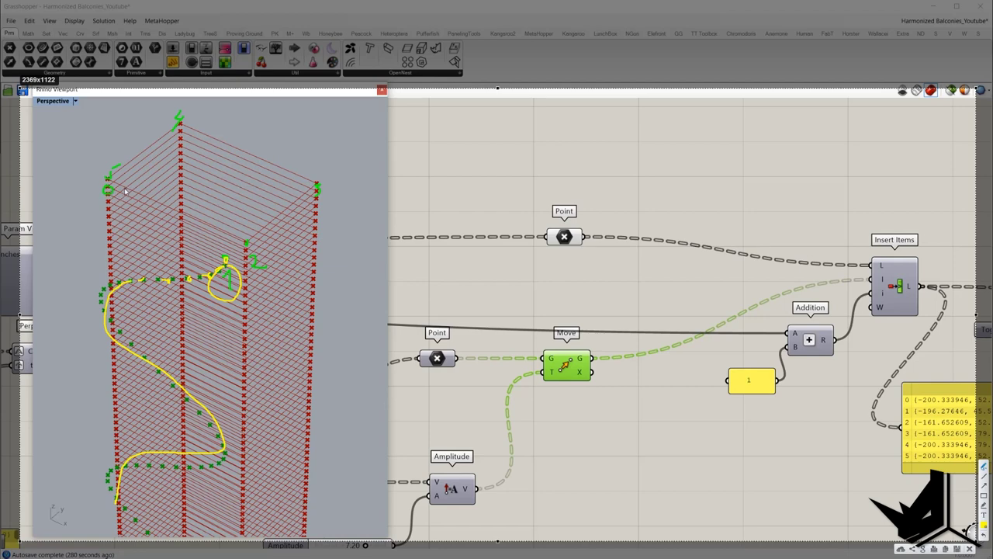
- Label the wavy facade's original corners 0 and 1 in yellow, and undo the curve sketched on the adjacent facade
{"action": "left_click_drag", "start_coordinate": [121, 182], "coordinate": [134, 183]}
{"action": "left_click_drag", "start_coordinate": [239, 235], "coordinate": [253, 233]}
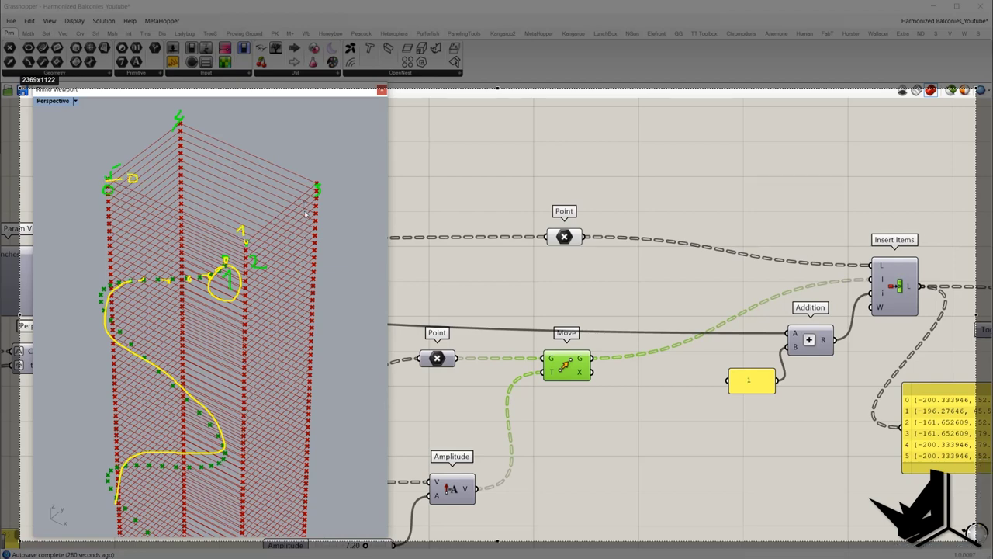
{"action": "mouse_move", "coordinate": [305, 201]}
{"action": "left_mouse_down"}
{"action": "mouse_move", "coordinate": [278, 479]}
{"action": "mouse_move", "coordinate": [260, 512]}
{"action": "left_mouse_up"}
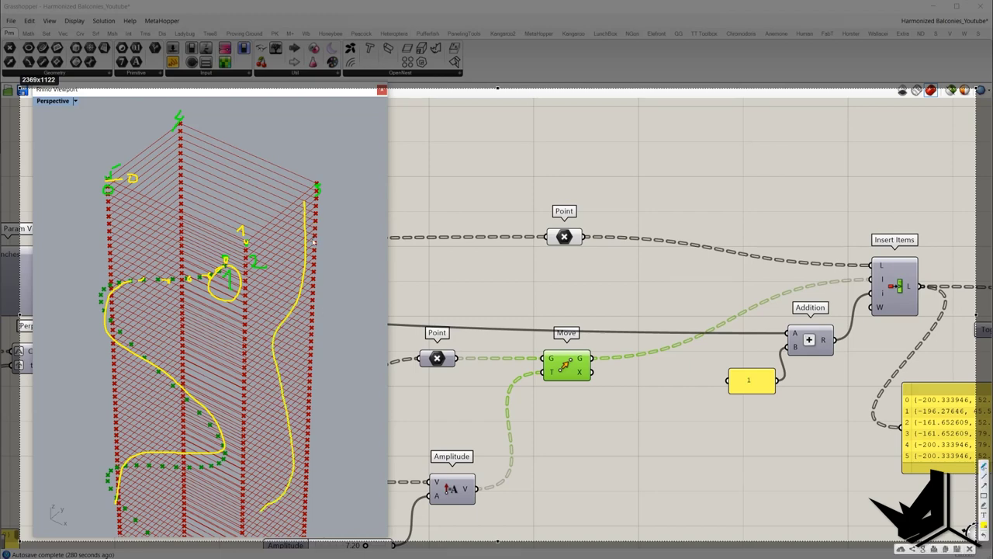
{"action": "key", "text": "ctrl+z"}
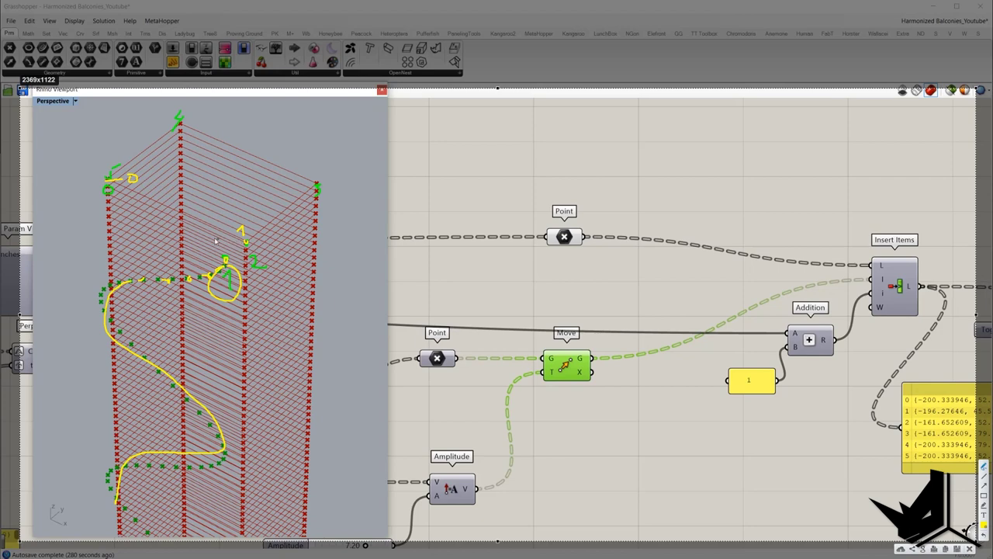
- Hatch the facade holding the moved points with yellow strokes from its top floor to the bottom of the view
{"action": "left_click_drag", "start_coordinate": [108, 191], "coordinate": [221, 231]}
{"action": "left_click_drag", "start_coordinate": [112, 220], "coordinate": [218, 260]}
{"action": "left_click_drag", "start_coordinate": [115, 246], "coordinate": [209, 276]}
{"action": "left_click_drag", "start_coordinate": [110, 270], "coordinate": [201, 299]}
{"action": "mouse_move", "coordinate": [102, 286]}
{"action": "left_mouse_down"}
{"action": "mouse_move", "coordinate": [208, 320]}
{"action": "mouse_move", "coordinate": [212, 410]}
{"action": "mouse_move", "coordinate": [143, 471]}
{"action": "mouse_move", "coordinate": [194, 524]}
{"action": "left_mouse_up"}
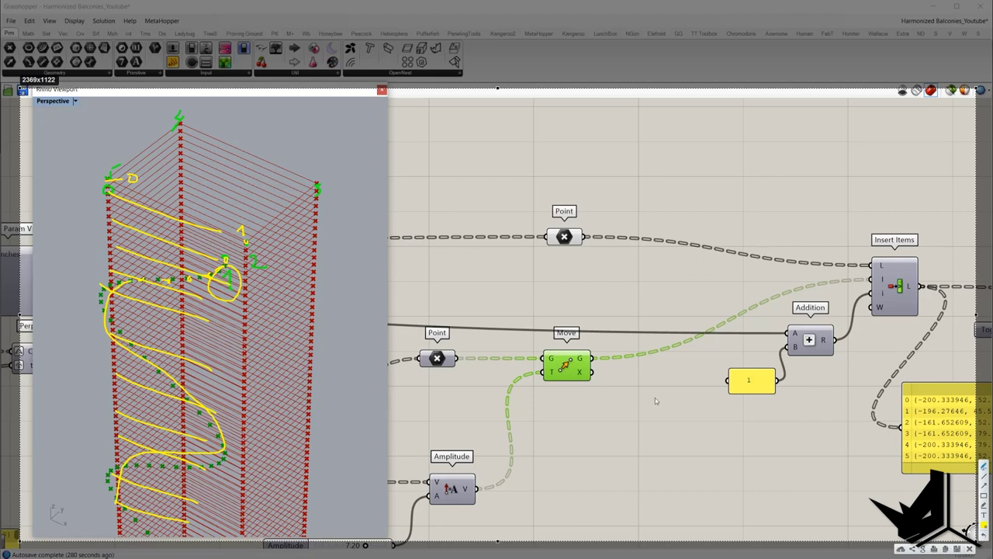
- Switch the pen to cyan, label the hatched facade 0, circle the Insert Items i input and mark 1 at the moved point
{"action": "left_click", "coordinate": [985, 524]}
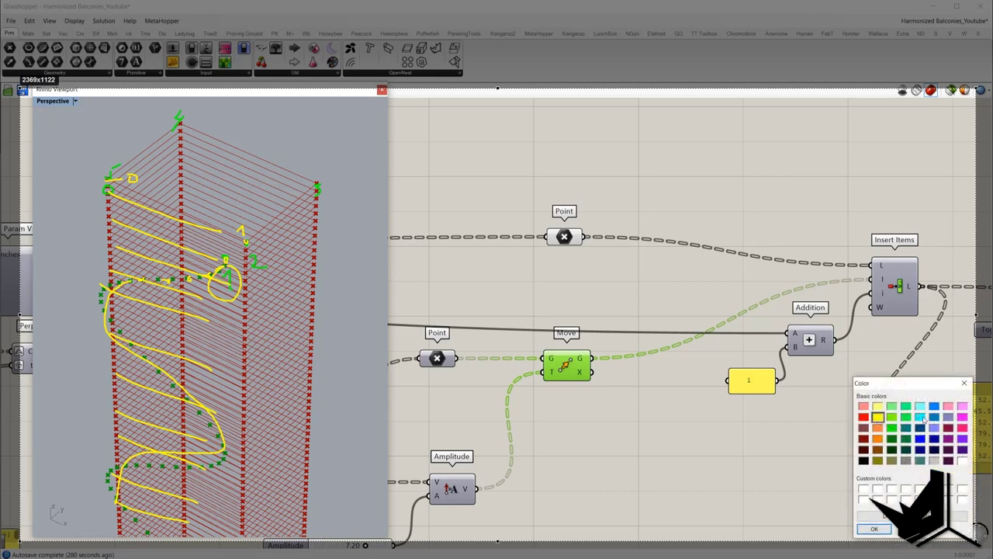
{"action": "left_click", "coordinate": [920, 417]}
{"action": "left_click", "coordinate": [872, 528]}
{"action": "left_click_drag", "start_coordinate": [186, 214], "coordinate": [239, 197]}
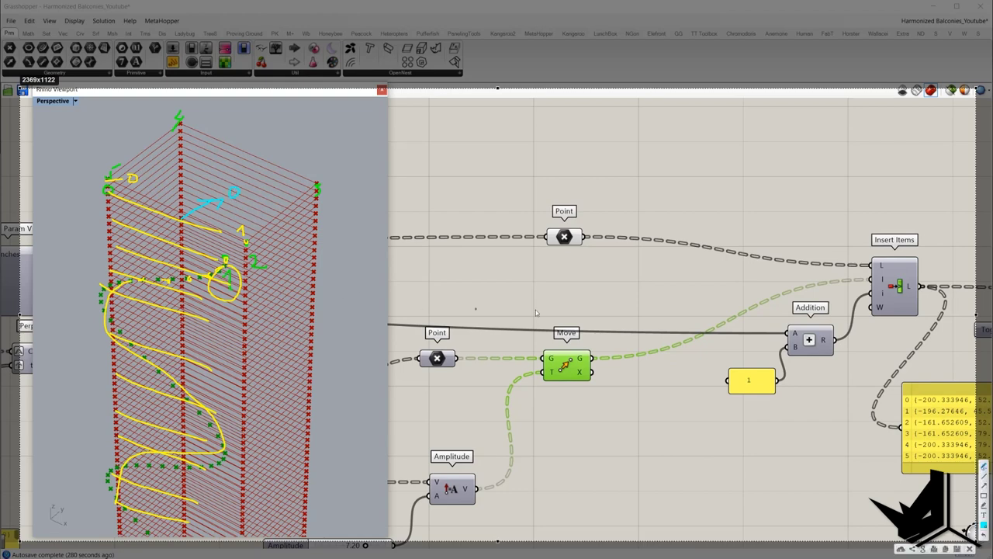
{"action": "left_click_drag", "start_coordinate": [874, 290], "coordinate": [879, 287]}
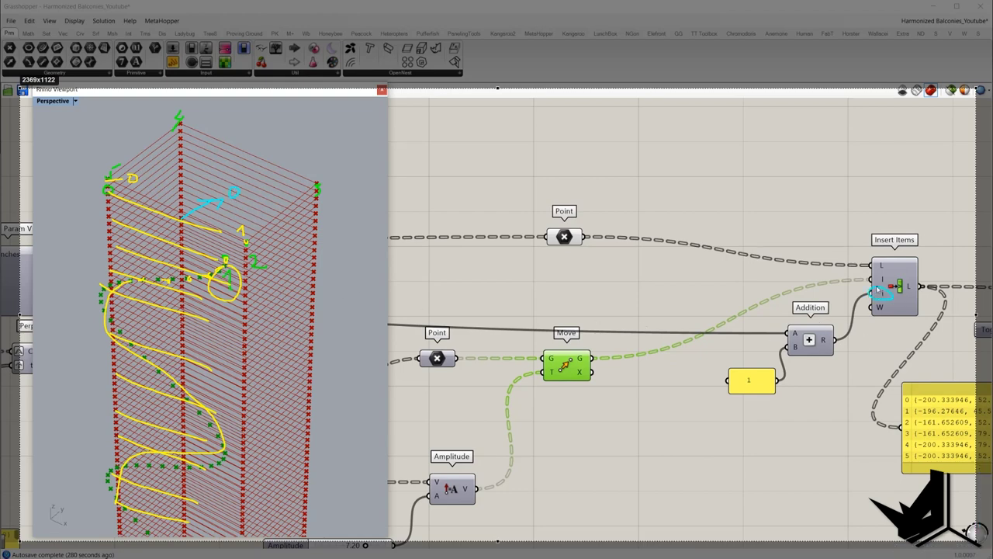
{"action": "mouse_move", "coordinate": [214, 280]}
{"action": "left_mouse_down"}
{"action": "mouse_move", "coordinate": [227, 269]}
{"action": "mouse_move", "coordinate": [228, 287]}
{"action": "left_mouse_up"}
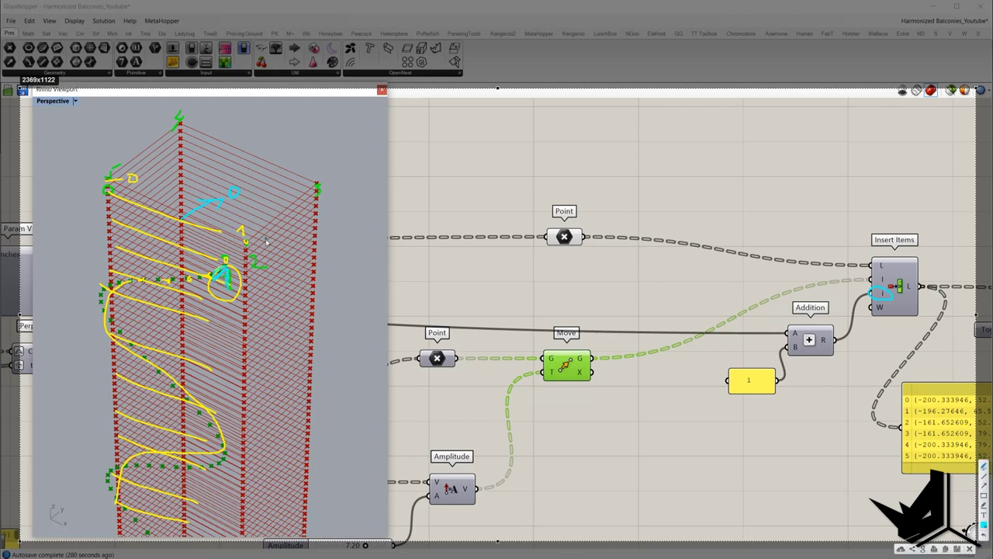
- Hatch the adjacent facade with cyan strokes and label it 1 with an arrow
{"action": "left_click_drag", "start_coordinate": [252, 246], "coordinate": [307, 208]}
{"action": "left_click_drag", "start_coordinate": [303, 294], "coordinate": [242, 328]}
{"action": "left_click_drag", "start_coordinate": [256, 404], "coordinate": [304, 390]}
{"action": "left_click_drag", "start_coordinate": [264, 434], "coordinate": [294, 420]}
{"action": "left_click_drag", "start_coordinate": [267, 467], "coordinate": [292, 450]}
{"action": "left_click_drag", "start_coordinate": [262, 492], "coordinate": [312, 469]}
{"action": "mouse_move", "coordinate": [325, 364]}
{"action": "left_mouse_down"}
{"action": "mouse_move", "coordinate": [351, 356]}
{"action": "mouse_move", "coordinate": [372, 330]}
{"action": "mouse_move", "coordinate": [370, 350]}
{"action": "left_mouse_up"}
- Switch the pen to orange, trace a wave down the cyan-hatched facade, and circle the Addition component
{"action": "left_click", "coordinate": [983, 523]}
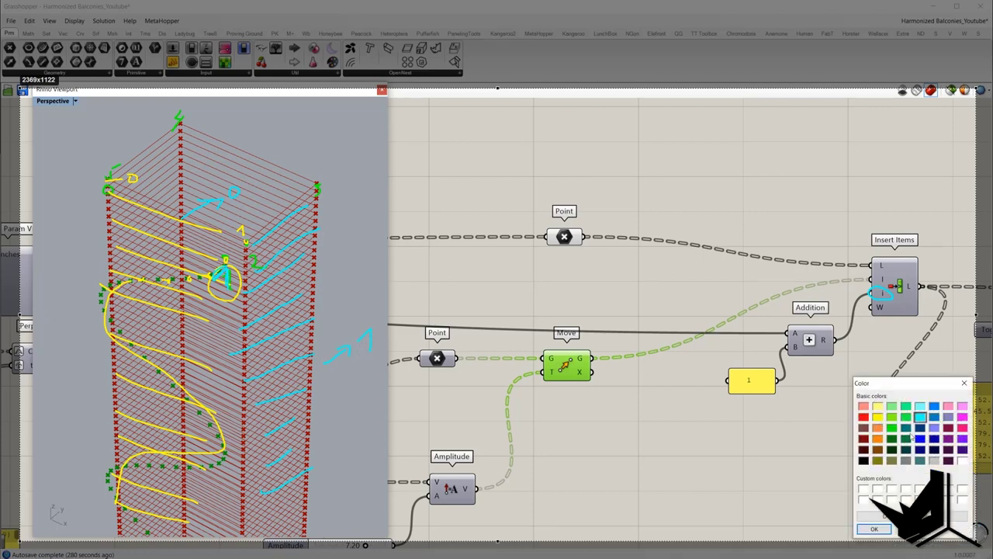
{"action": "left_click", "coordinate": [878, 428]}
{"action": "left_click", "coordinate": [874, 528]}
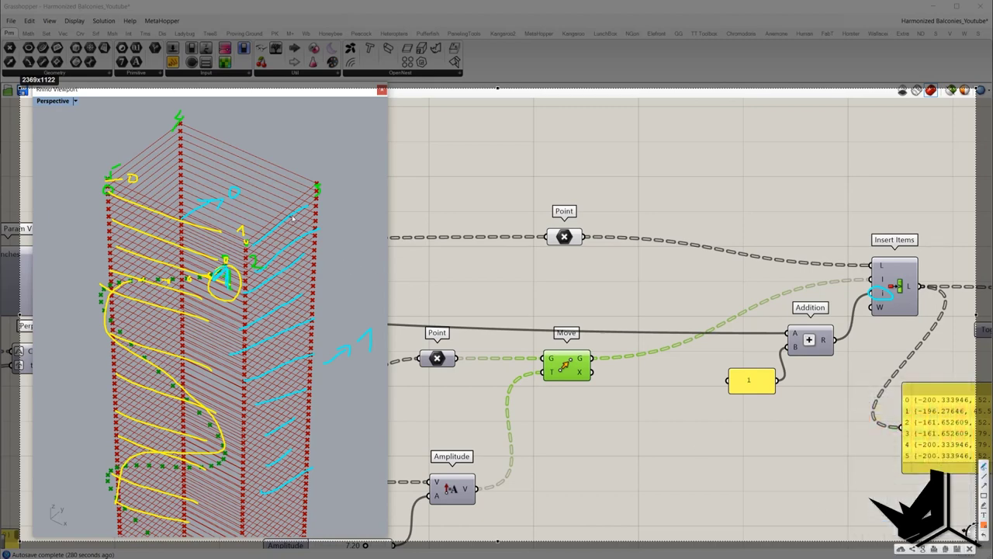
{"action": "left_click_drag", "start_coordinate": [303, 211], "coordinate": [297, 487]}
{"action": "left_click_drag", "start_coordinate": [299, 314], "coordinate": [330, 319]}
{"action": "mouse_move", "coordinate": [808, 296]}
{"action": "left_mouse_down"}
{"action": "mouse_move", "coordinate": [712, 364]}
{"action": "mouse_move", "coordinate": [857, 338]}
{"action": "mouse_move", "coordinate": [805, 295]}
{"action": "left_mouse_up"}
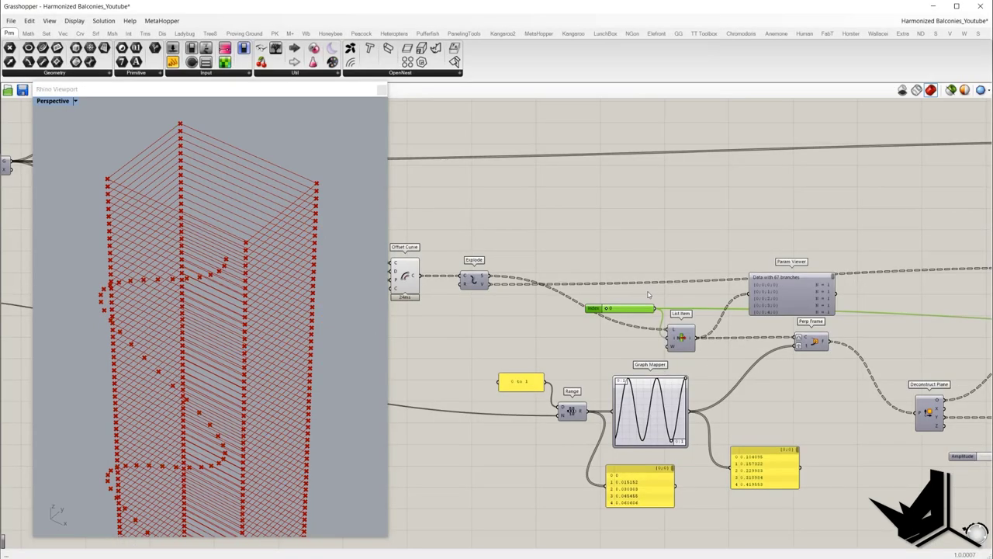
- Trace how the Index slider and List Item lead through Move to the Insert Items component
{"action": "left_click_drag", "start_coordinate": [558, 262], "coordinate": [669, 321]}
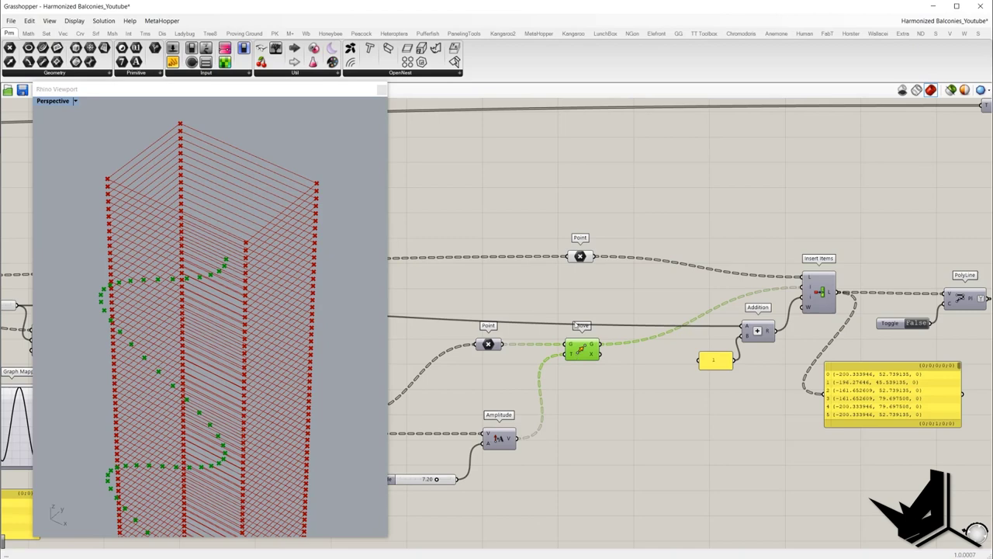
{"action": "left_click_drag", "start_coordinate": [547, 295], "coordinate": [640, 380]}
{"action": "left_click", "coordinate": [827, 294]}
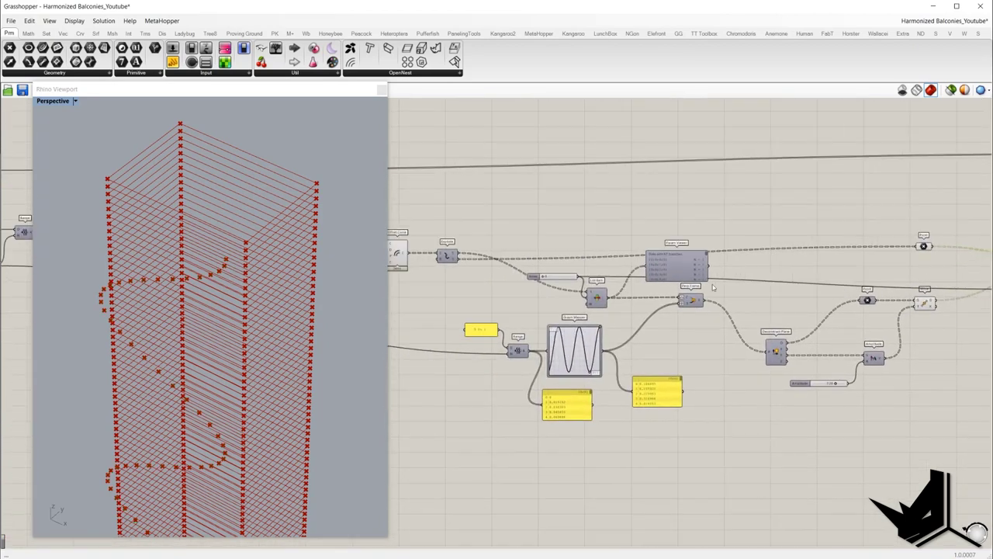
{"action": "scroll", "coordinate": [592, 284], "scroll_direction": "up", "scroll_amount": 2}
{"action": "left_click_drag", "start_coordinate": [474, 263], "coordinate": [599, 294]}
{"action": "left_click_drag", "start_coordinate": [599, 293], "coordinate": [601, 298]}
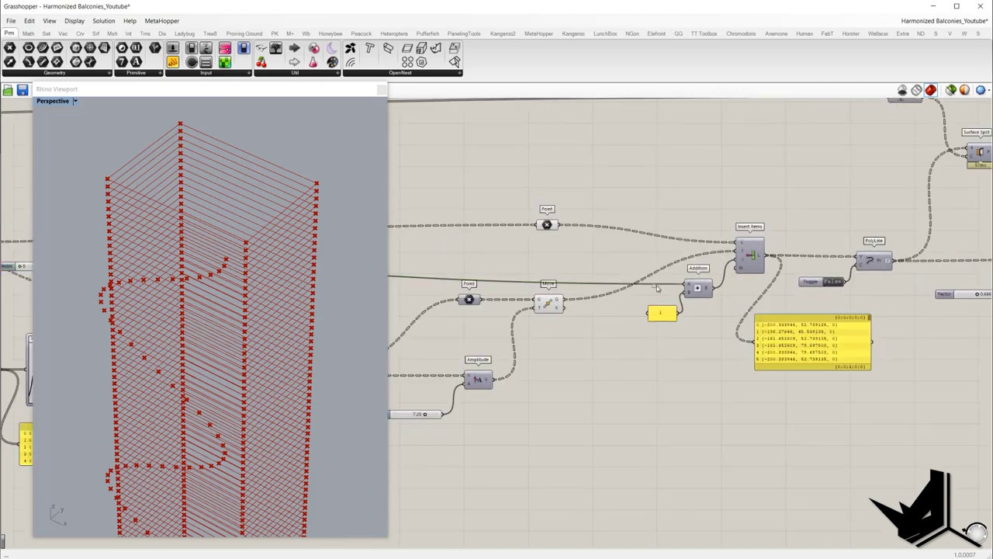
- Examine how Addition adds 1 to the index for the Insert Items i input, and highlight the Move points it places
{"action": "left_click_drag", "start_coordinate": [616, 250], "coordinate": [730, 339]}
{"action": "scroll", "coordinate": [645, 262], "scroll_direction": "up", "scroll_amount": 2}
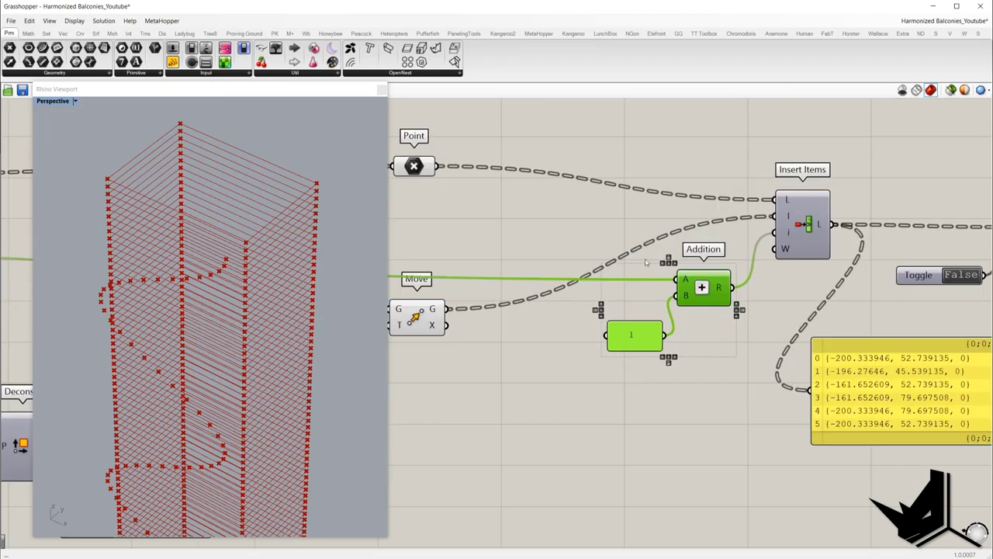
{"action": "left_click_drag", "start_coordinate": [588, 239], "coordinate": [739, 356]}
{"action": "scroll", "coordinate": [725, 370], "scroll_direction": "down", "scroll_amount": 3}
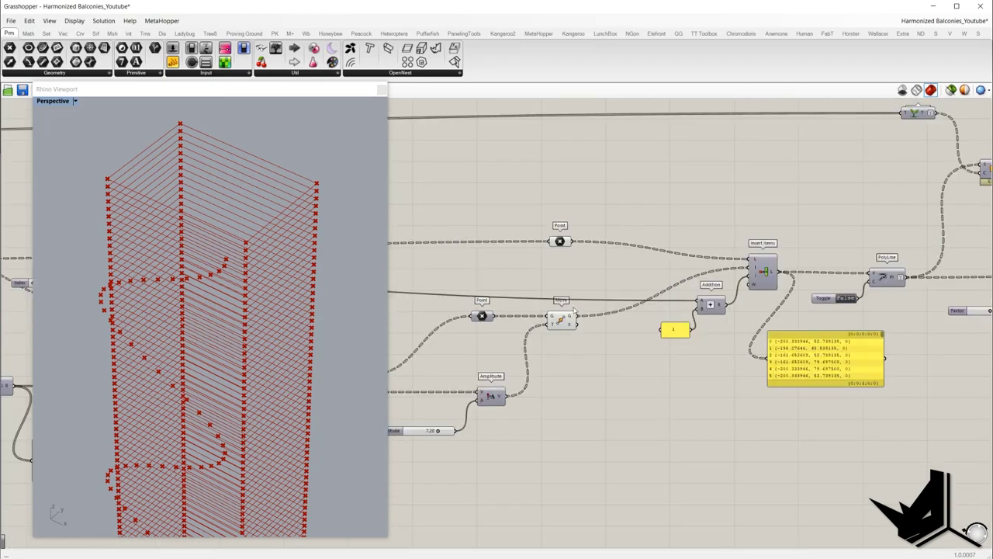
{"action": "left_click", "coordinate": [560, 323]}
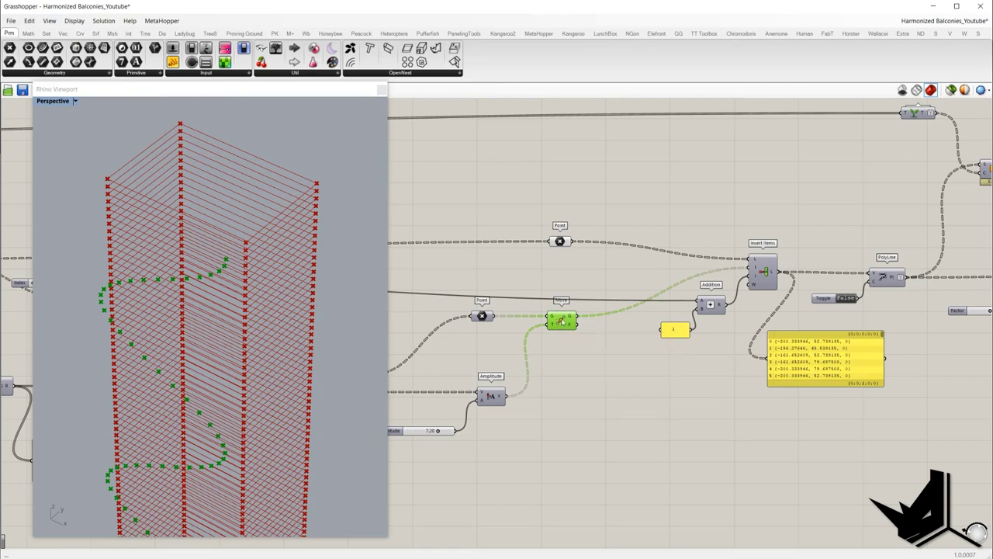
{"action": "left_click", "coordinate": [735, 295]}
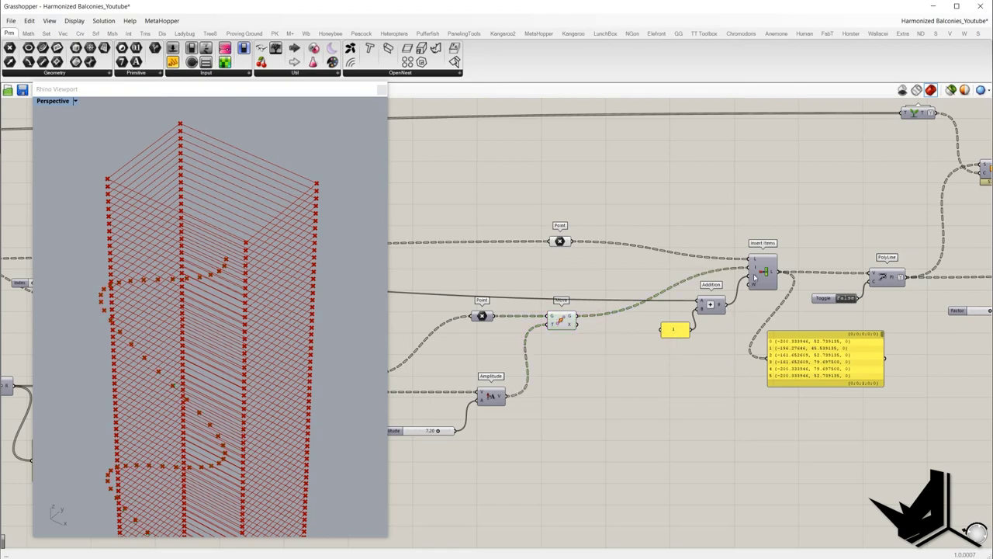
- Turn off the preview of the Point, Move and Insert Items components so only the floor outlines are displayed
{"action": "scroll", "coordinate": [757, 276], "scroll_direction": "up", "scroll_amount": 3}
{"action": "left_click", "coordinate": [763, 271]}
{"action": "scroll", "coordinate": [768, 270], "scroll_direction": "down", "scroll_amount": 4}
{"action": "left_click_drag", "start_coordinate": [711, 210], "coordinate": [608, 306]}
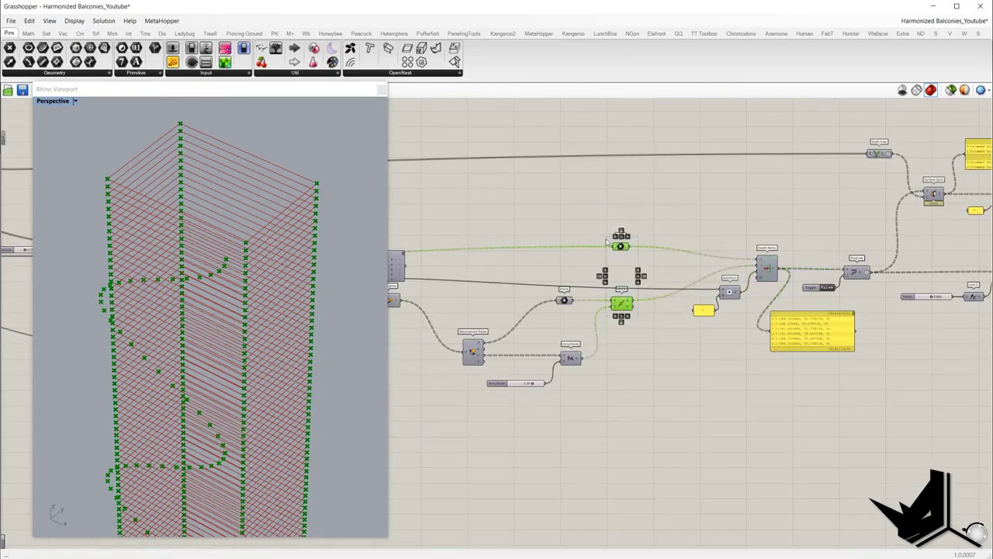
{"action": "right_click", "coordinate": [609, 213]}
{"action": "left_click", "coordinate": [624, 228]}
- Set the Index slider feeding the List Item component to 2
{"action": "right_click_drag", "start_coordinate": [447, 287], "coordinate": [691, 277]}
{"action": "scroll", "coordinate": [506, 274], "scroll_direction": "up", "scroll_amount": 3}
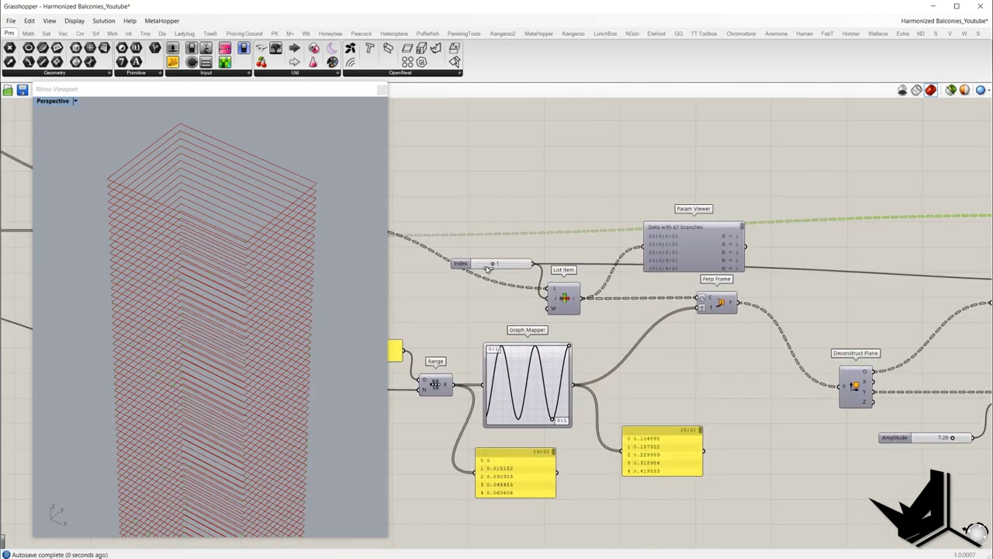
{"action": "scroll", "coordinate": [485, 268], "scroll_direction": "down", "scroll_amount": 3}
{"action": "scroll", "coordinate": [480, 263], "scroll_direction": "up", "scroll_amount": 3}
{"action": "scroll", "coordinate": [477, 260], "scroll_direction": "up", "scroll_amount": 3}
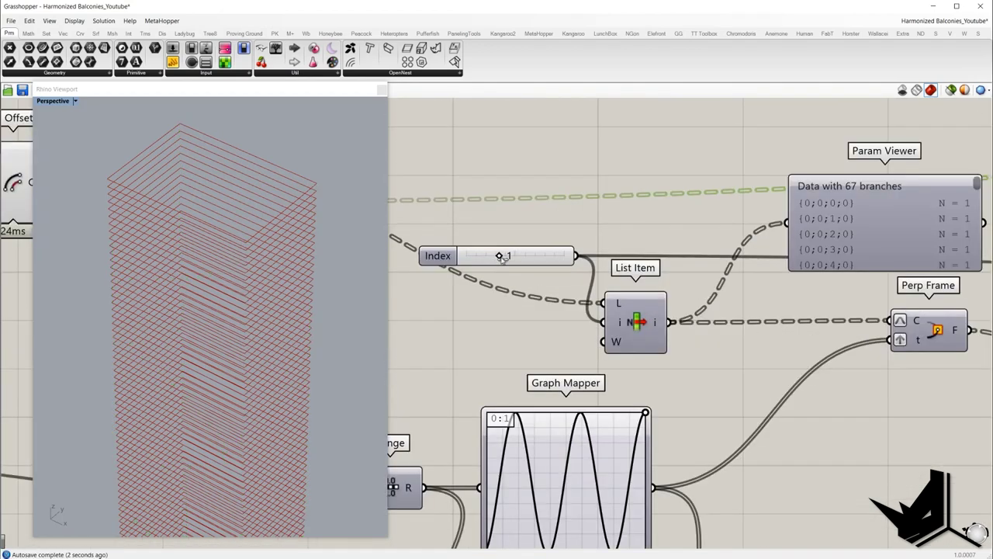
{"action": "left_click_drag", "start_coordinate": [501, 258], "coordinate": [532, 260]}
- Wire the Addition result into the yellow panel to read the insertion index, and highlight the Move component
{"action": "scroll", "coordinate": [531, 262], "scroll_direction": "down", "scroll_amount": 5}
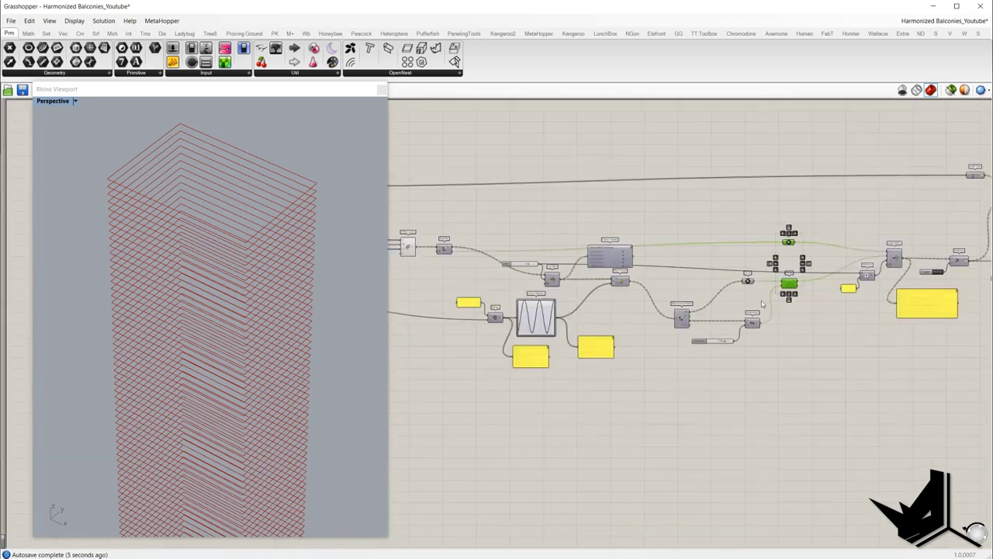
{"action": "right_click_drag", "start_coordinate": [888, 290], "coordinate": [804, 295]}
{"action": "scroll", "coordinate": [804, 294], "scroll_direction": "up", "scroll_amount": 3}
{"action": "left_click_drag", "start_coordinate": [773, 263], "coordinate": [845, 319]}
{"action": "left_click", "coordinate": [591, 284]}
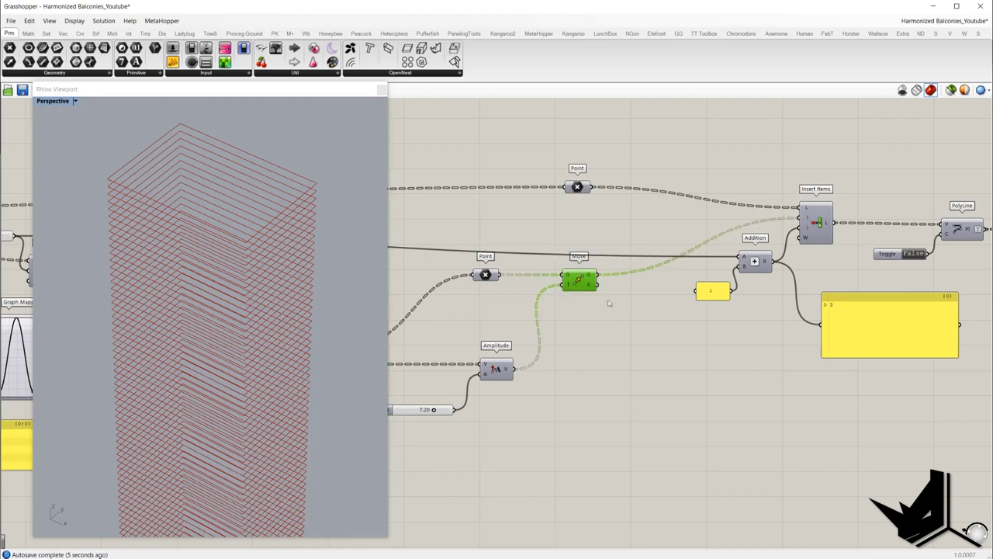
- Set the Index slider back to 0
{"action": "scroll", "coordinate": [776, 277], "scroll_direction": "down", "scroll_amount": 5}
{"action": "right_click_drag", "start_coordinate": [552, 272], "coordinate": [642, 301]}
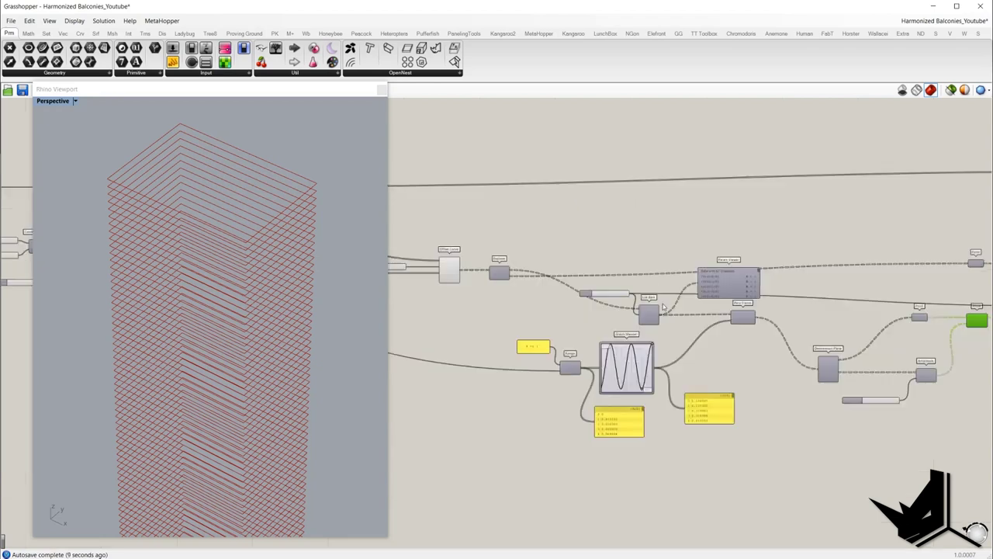
{"action": "scroll", "coordinate": [642, 301], "scroll_direction": "up", "scroll_amount": 5}
{"action": "left_click_drag", "start_coordinate": [560, 283], "coordinate": [545, 286]}
{"action": "scroll", "coordinate": [540, 284], "scroll_direction": "down", "scroll_amount": 5}
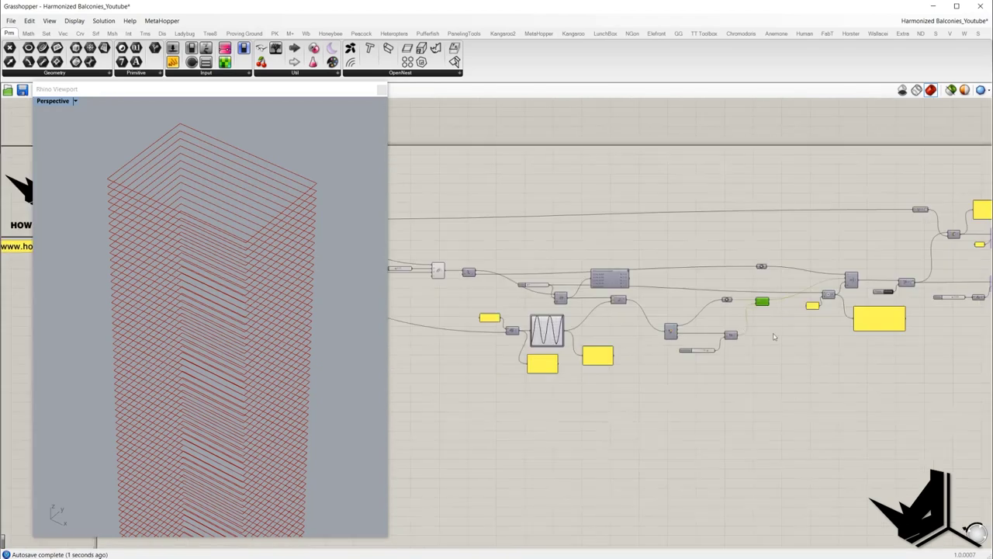
- Show the Insert Items points in the viewport and wire the Insert Items output list into the yellow panel
{"action": "right_click_drag", "start_coordinate": [776, 337], "coordinate": [582, 316]}
{"action": "scroll", "coordinate": [620, 295], "scroll_direction": "up", "scroll_amount": 4}
{"action": "left_click", "coordinate": [649, 254]}
{"action": "mouse_move", "coordinate": [233, 205]}
{"action": "right_mouse_down"}
{"action": "mouse_move", "coordinate": [263, 205]}
{"action": "mouse_move", "coordinate": [217, 206]}
{"action": "mouse_move", "coordinate": [233, 203]}
{"action": "right_mouse_up"}
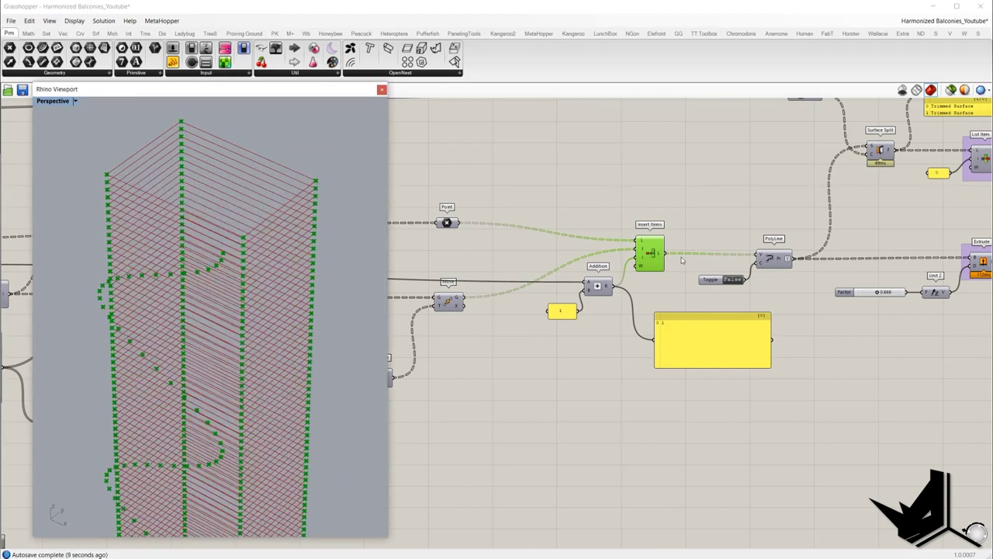
{"action": "left_click_drag", "start_coordinate": [664, 252], "coordinate": [747, 361]}
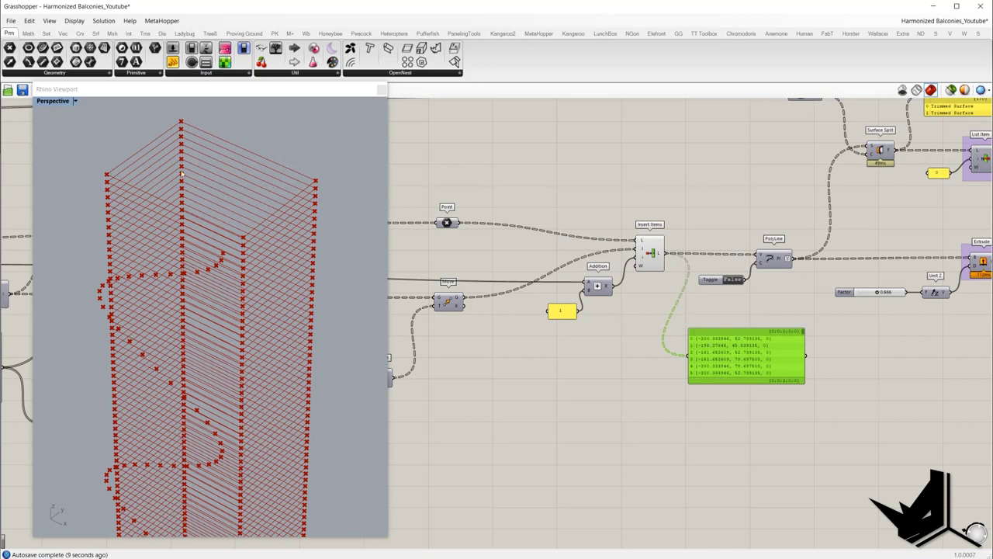
- Turn on the preview of the PolyLine component that connects the inserted points
{"action": "left_click", "coordinate": [648, 191]}
{"action": "mouse_move", "coordinate": [64, 116]}
{"action": "left_mouse_down"}
{"action": "mouse_move", "coordinate": [381, 287]}
{"action": "mouse_move", "coordinate": [389, 389]}
{"action": "left_mouse_up"}
{"action": "left_click", "coordinate": [766, 264]}
{"action": "middle_click", "coordinate": [737, 216]}
{"action": "left_click", "coordinate": [754, 221]}
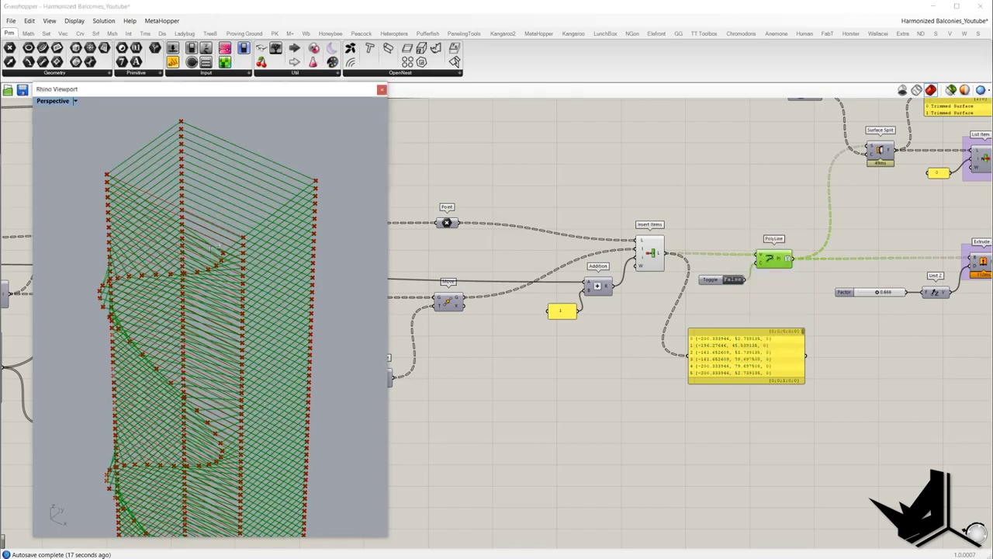
- Turn off the preview of the Insert Items component, keeping the polylines displayed
{"action": "right_click_drag", "start_coordinate": [220, 252], "coordinate": [239, 271]}
{"action": "scroll", "coordinate": [650, 255], "scroll_direction": "down", "scroll_amount": 3}
{"action": "left_click", "coordinate": [651, 255]}
{"action": "middle_click", "coordinate": [624, 204]}
{"action": "left_click", "coordinate": [640, 220]}
{"action": "scroll", "coordinate": [782, 273], "scroll_direction": "up", "scroll_amount": 2}
{"action": "scroll", "coordinate": [782, 273], "scroll_direction": "up", "scroll_amount": 2}
{"action": "right_click_drag", "start_coordinate": [782, 273], "coordinate": [749, 326]}
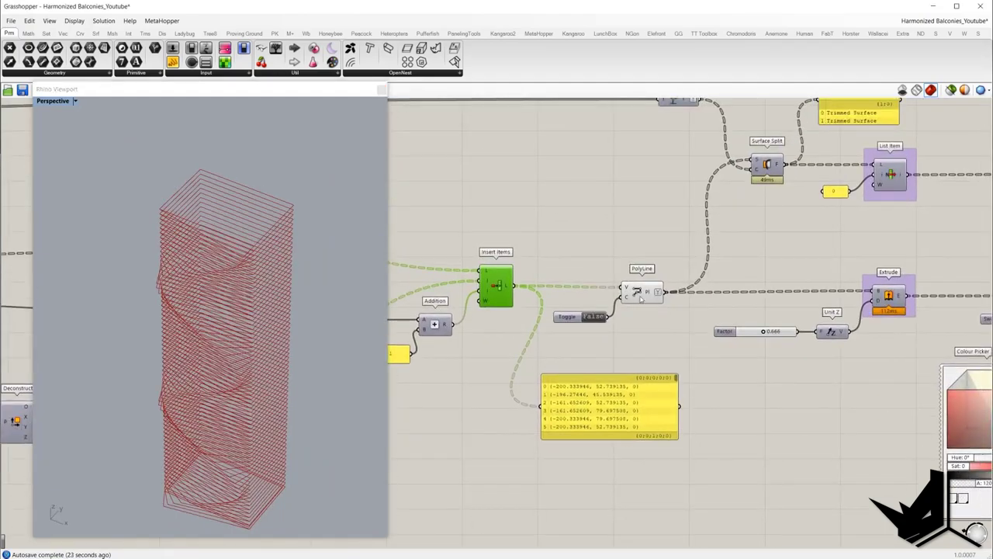
- Highlight the PolyLine component and examine the wavy outlines it draws on the tower and where they connect
{"action": "left_click", "coordinate": [640, 297]}
{"action": "mouse_move", "coordinate": [253, 250]}
{"action": "right_mouse_down"}
{"action": "mouse_move", "coordinate": [182, 245]}
{"action": "mouse_move", "coordinate": [256, 255]}
{"action": "right_mouse_up"}
{"action": "scroll", "coordinate": [632, 257], "scroll_direction": "up", "scroll_amount": 3}
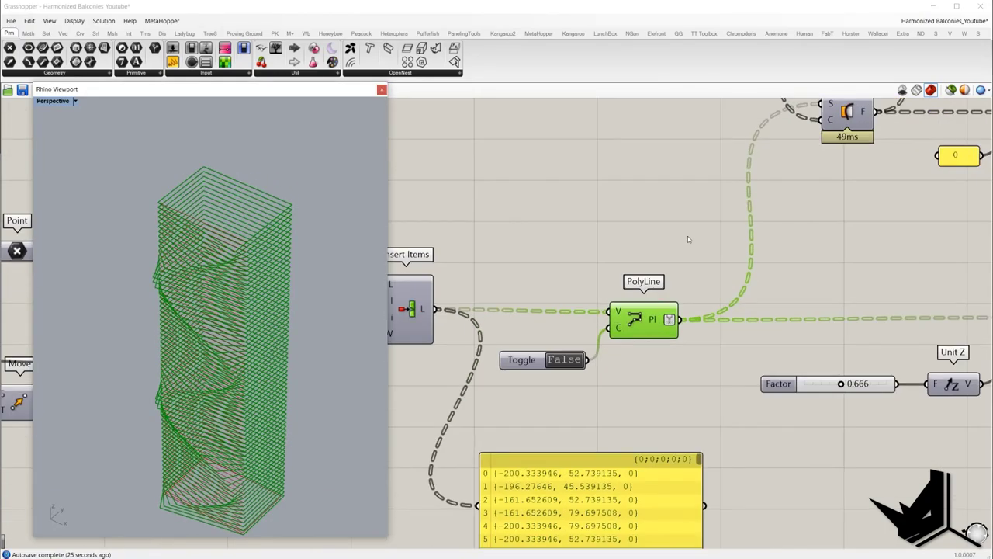
{"action": "scroll", "coordinate": [700, 297], "scroll_direction": "down", "scroll_amount": 4}
{"action": "right_click_drag", "start_coordinate": [709, 281], "coordinate": [681, 318]}
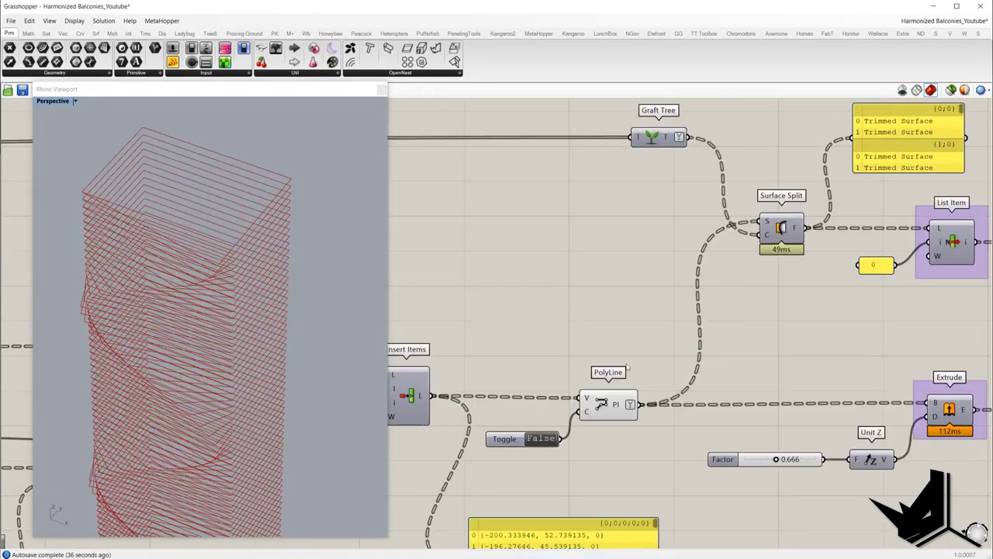
{"action": "scroll", "coordinate": [627, 368], "scroll_direction": "down", "scroll_amount": 2}
{"action": "left_click", "coordinate": [620, 365]}
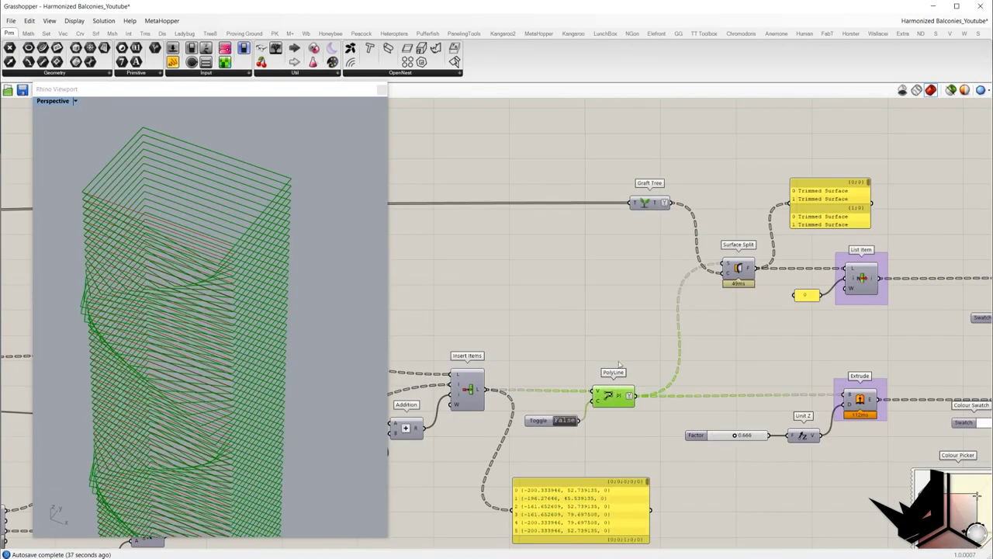
- Turn on the preview of the Graft Tree outlines and inspect their offset from the polylines at a floor corner
{"action": "left_click", "coordinate": [646, 204]}
{"action": "right_click", "coordinate": [646, 204]}
{"action": "left_click", "coordinate": [635, 243]}
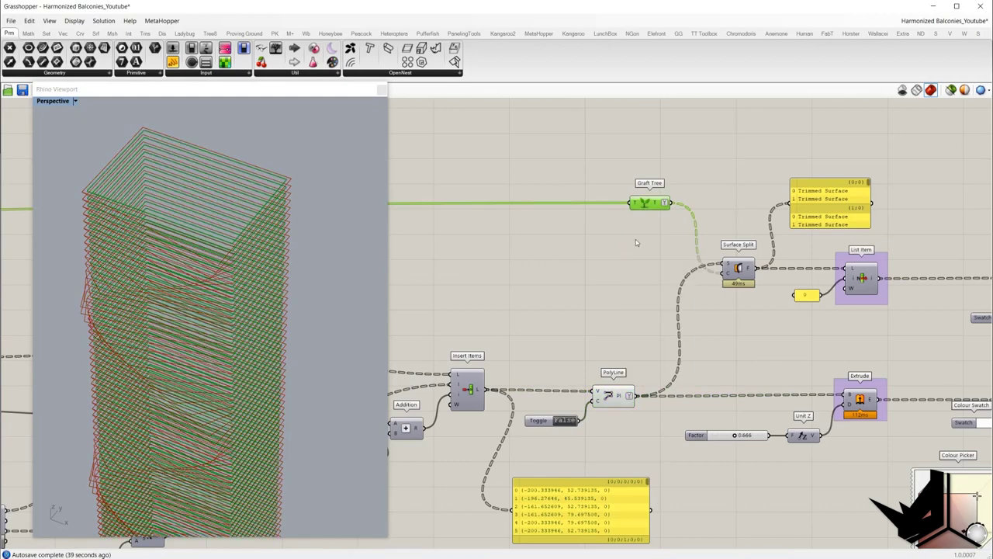
{"action": "scroll", "coordinate": [292, 187], "scroll_direction": "up", "scroll_amount": 4}
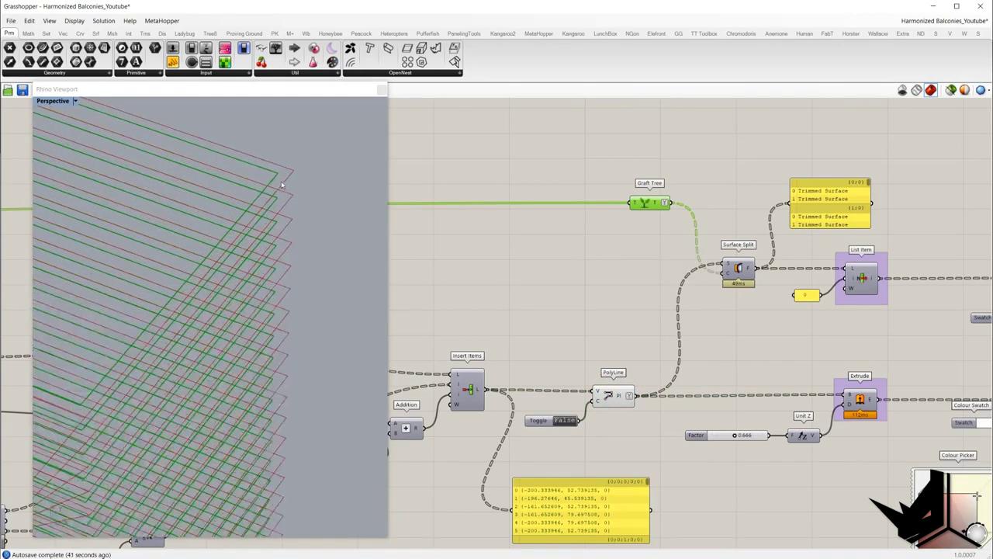
- Mark the strip between the inner floor outline and the outer polyline with orange strokes
{"action": "key", "text": "Print"}
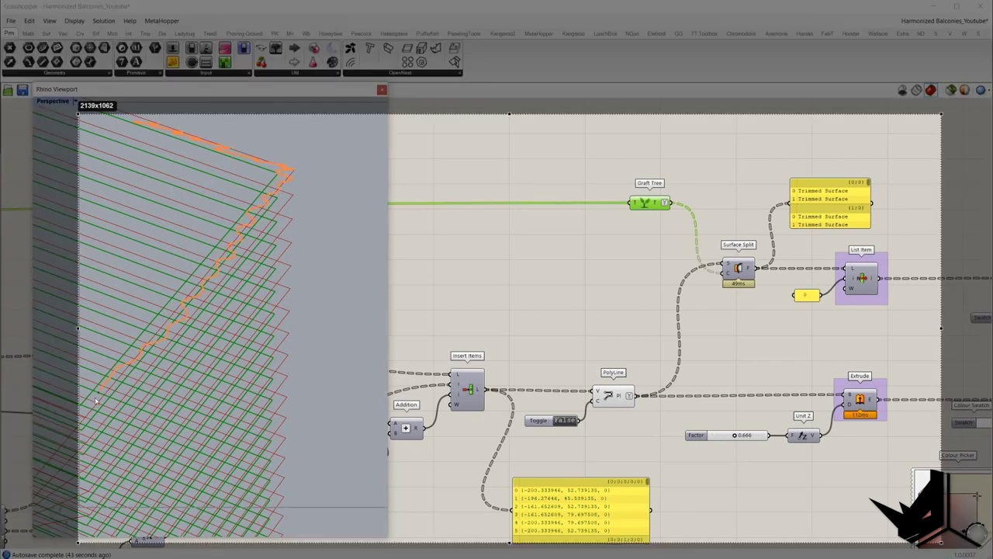
{"action": "left_click_drag", "start_coordinate": [95, 400], "coordinate": [80, 411]}
{"action": "mouse_move", "coordinate": [268, 200]}
{"action": "left_mouse_down"}
{"action": "mouse_move", "coordinate": [160, 357]}
{"action": "mouse_move", "coordinate": [270, 181]}
{"action": "left_mouse_up"}
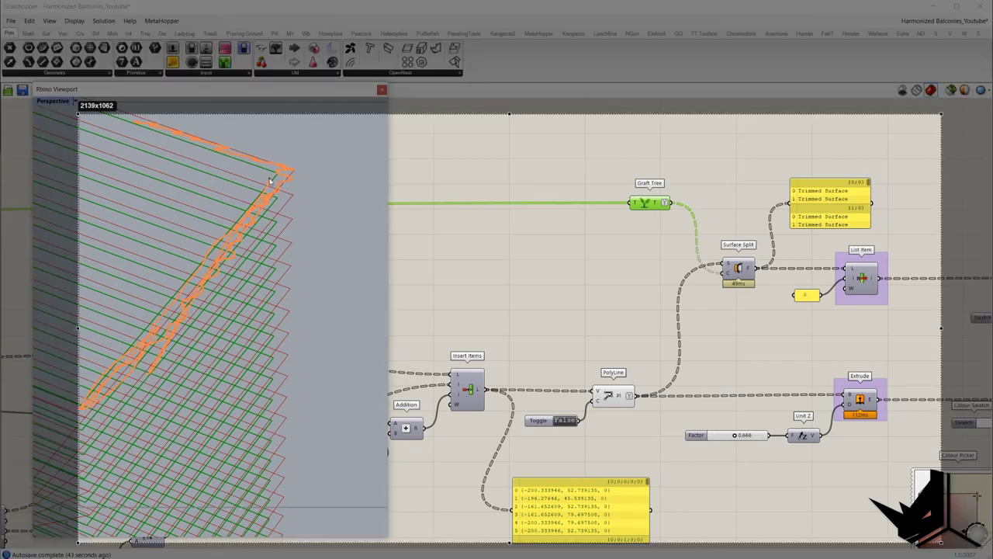
- Examine the Surface Split component and highlight the PolyLine outlines feeding its surface input
{"action": "left_click_drag", "start_coordinate": [706, 221], "coordinate": [774, 316]}
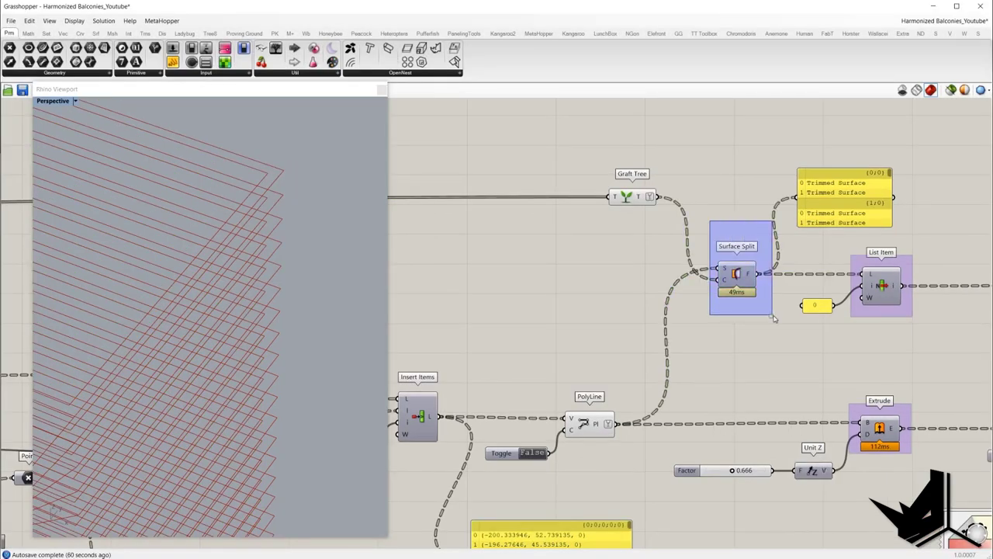
{"action": "left_click", "coordinate": [746, 339]}
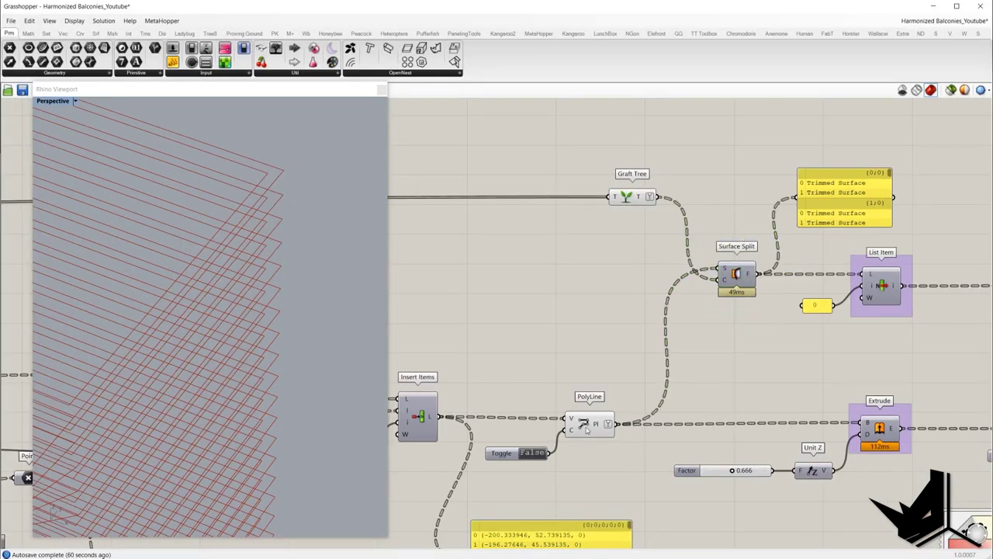
{"action": "left_click", "coordinate": [587, 430]}
{"action": "scroll", "coordinate": [256, 237], "scroll_direction": "down", "scroll_amount": 3}
{"action": "scroll", "coordinate": [252, 233], "scroll_direction": "up", "scroll_amount": 2}
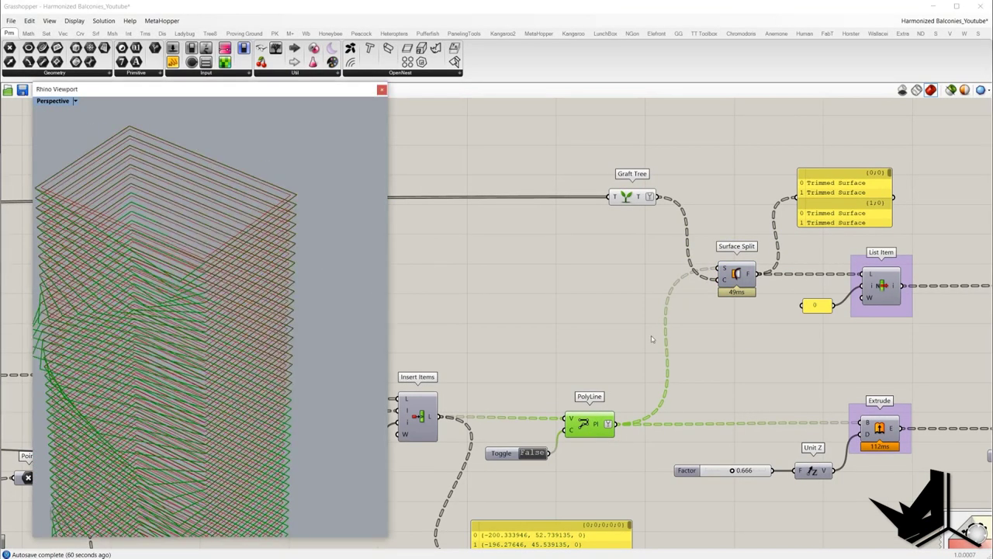
{"action": "scroll", "coordinate": [725, 281], "scroll_direction": "up", "scroll_amount": 2}
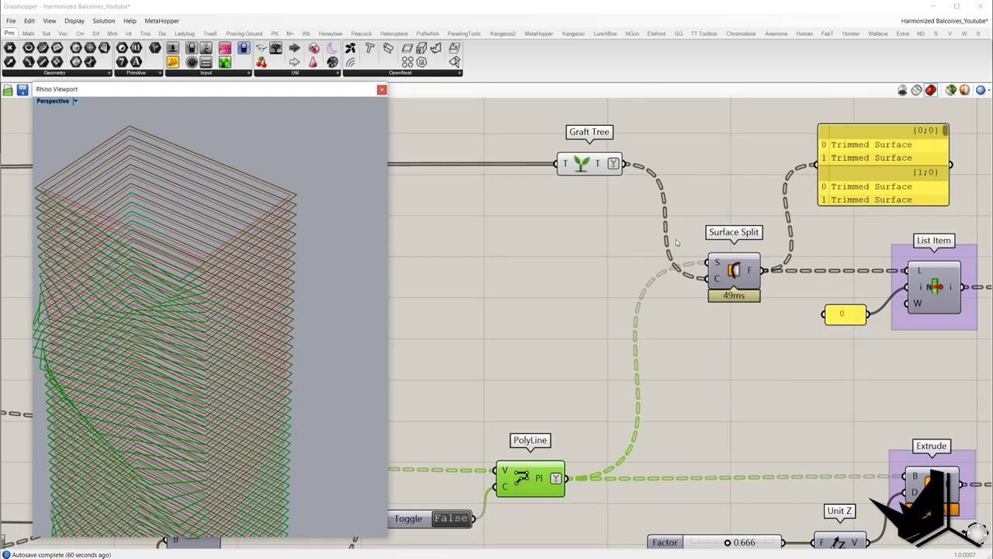
- Highlight the Graft Tree outlines and trace their wire back to the source component at the start of the definition
{"action": "left_click", "coordinate": [584, 163]}
{"action": "scroll", "coordinate": [559, 236], "scroll_direction": "down", "scroll_amount": 3}
{"action": "scroll", "coordinate": [559, 235], "scroll_direction": "down", "scroll_amount": 3}
{"action": "right_click_drag", "start_coordinate": [505, 239], "coordinate": [694, 250]}
{"action": "scroll", "coordinate": [694, 250], "scroll_direction": "down", "scroll_amount": 2}
{"action": "right_click_drag", "start_coordinate": [419, 242], "coordinate": [601, 248]}
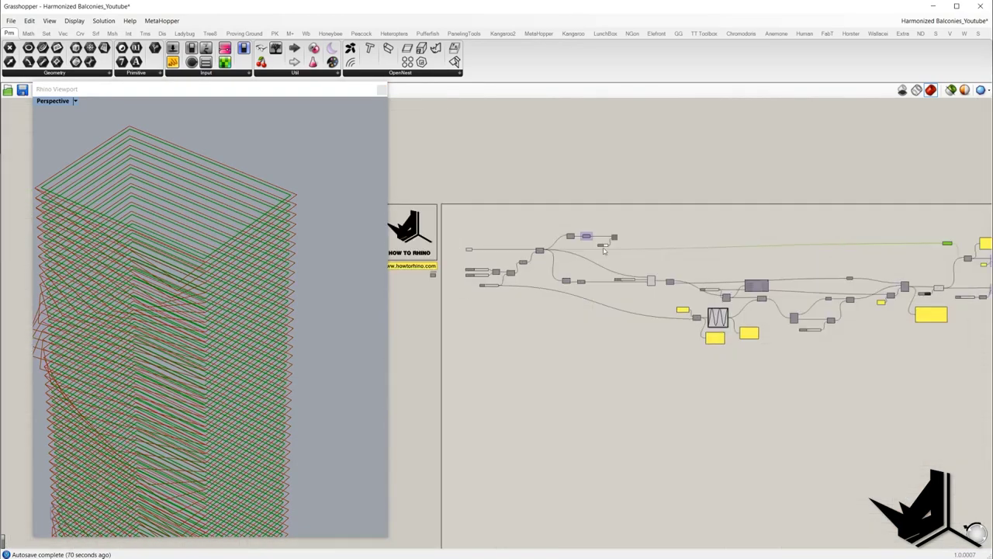
{"action": "scroll", "coordinate": [598, 250], "scroll_direction": "up", "scroll_amount": 6}
{"action": "left_click", "coordinate": [639, 281]}
{"action": "left_click", "coordinate": [596, 254]}
{"action": "scroll", "coordinate": [621, 264], "scroll_direction": "down", "scroll_amount": 5}
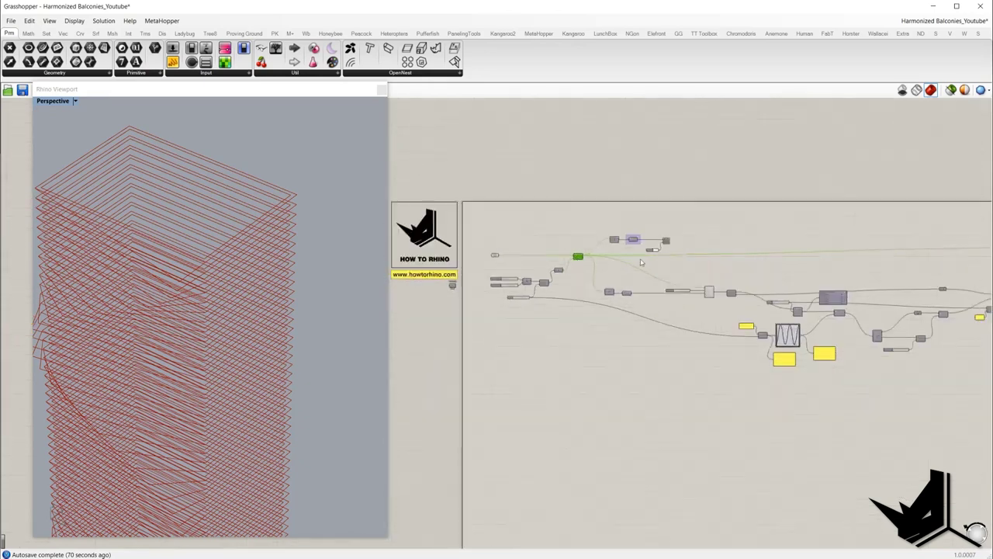
- Compare the data tree branches of the PolyLine output with those of the Graft Tree output
{"action": "scroll", "coordinate": [679, 272], "scroll_direction": "up", "scroll_amount": 4}
{"action": "right_click_drag", "start_coordinate": [679, 270], "coordinate": [624, 304]}
{"action": "mouse_move", "coordinate": [621, 343]}
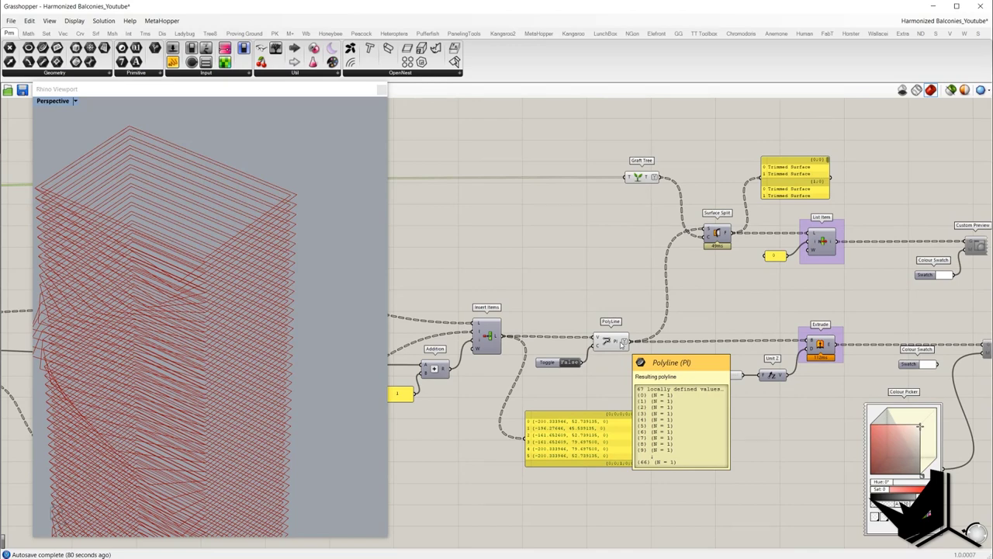
{"action": "mouse_move", "coordinate": [647, 183]}
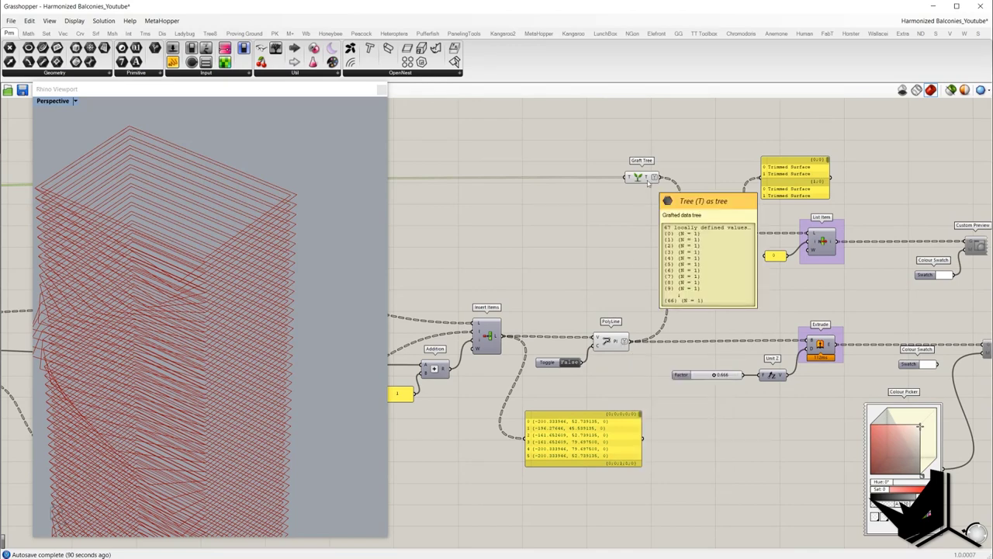
- Examine the panel listing the trimmed surfaces produced by Surface Split
{"action": "scroll", "coordinate": [675, 234], "scroll_direction": "up", "scroll_amount": 2}
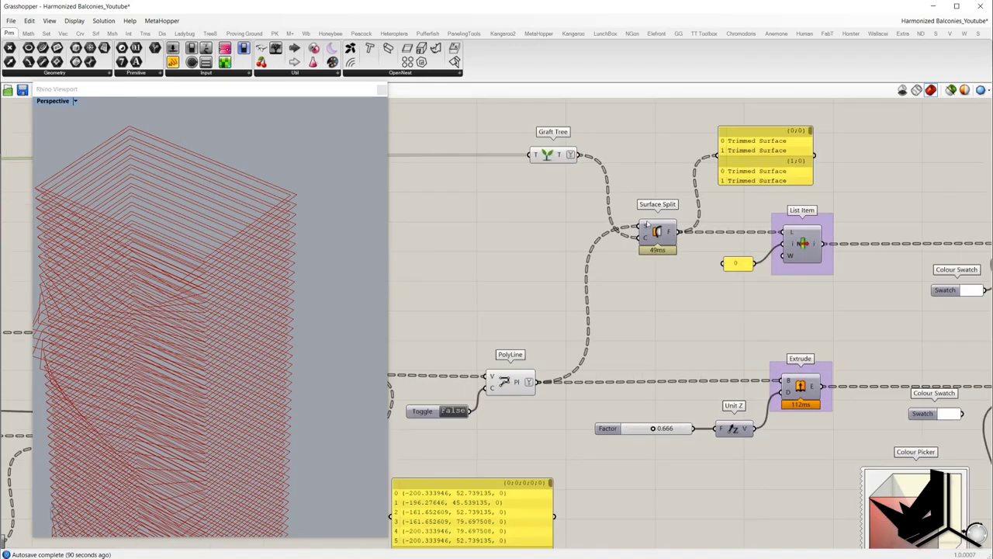
{"action": "scroll", "coordinate": [647, 224], "scroll_direction": "up", "scroll_amount": 1}
{"action": "scroll", "coordinate": [650, 196], "scroll_direction": "up", "scroll_amount": 1}
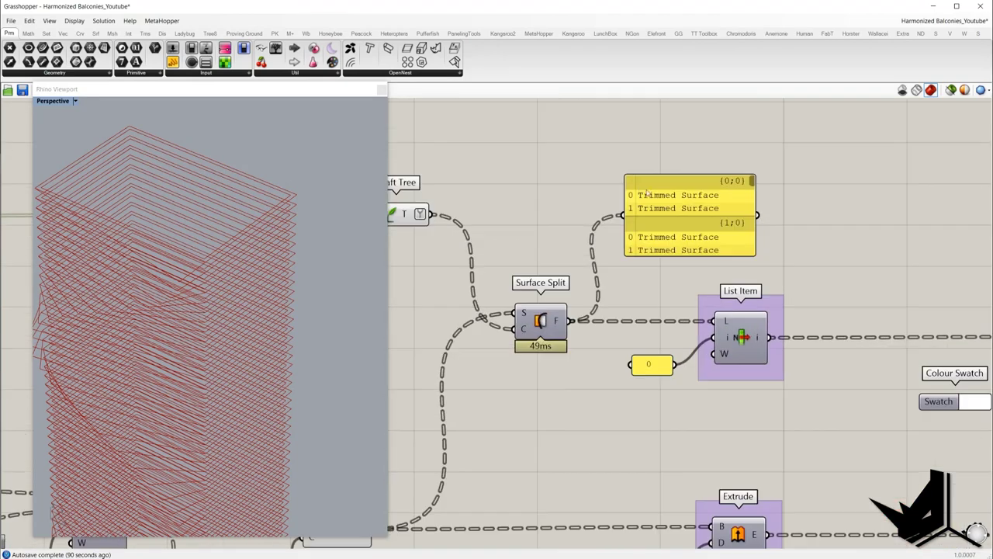
{"action": "left_click_drag", "start_coordinate": [603, 175], "coordinate": [806, 222]}
{"action": "left_click_drag", "start_coordinate": [565, 157], "coordinate": [815, 222]}
- Turn on the preview of the List Item component that picks item 0 from the split surfaces
{"action": "left_click", "coordinate": [746, 348]}
{"action": "right_click", "coordinate": [813, 282]}
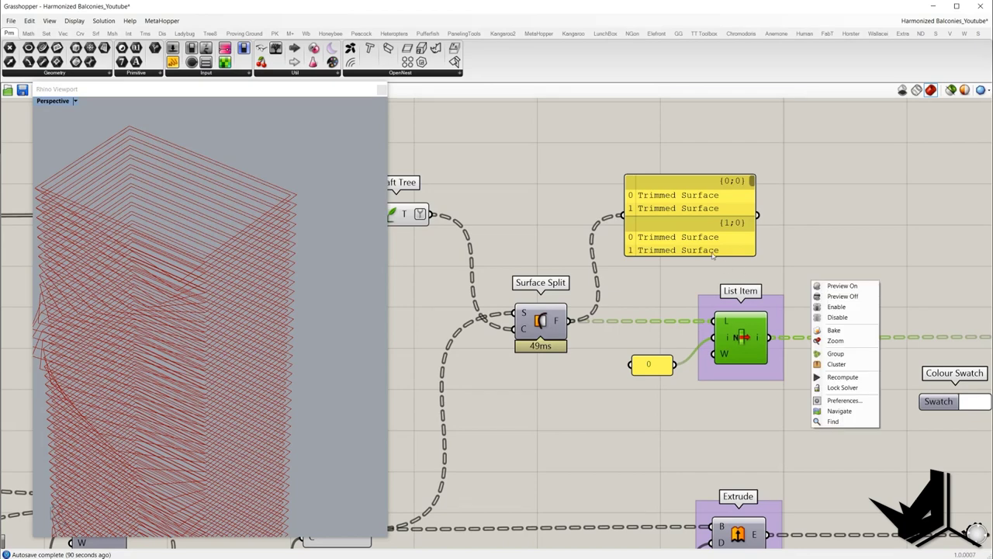
{"action": "left_click", "coordinate": [843, 286]}
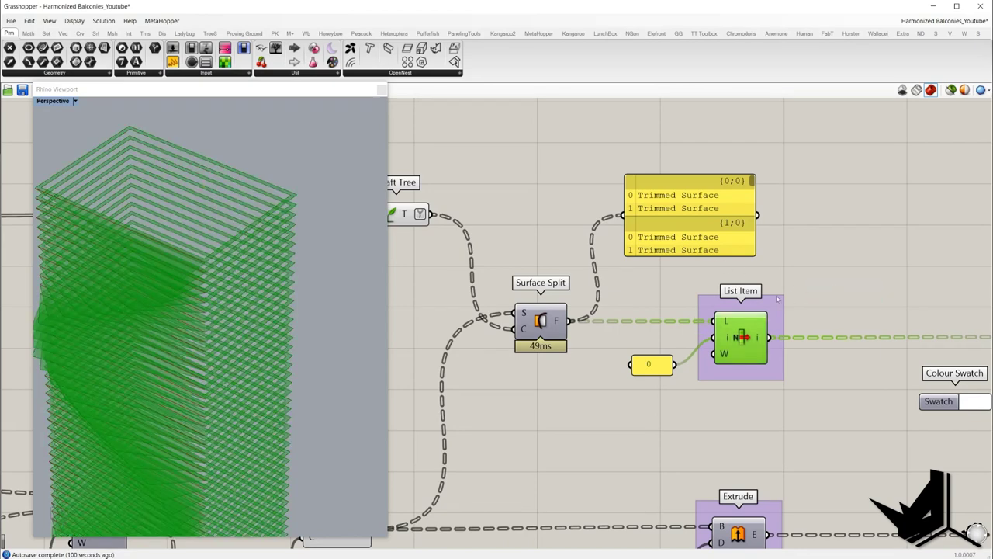
{"action": "scroll", "coordinate": [764, 294], "scroll_direction": "down", "scroll_amount": 3}
- Turn off the preview of the Graft Tree and PolyLine components
{"action": "left_click_drag", "start_coordinate": [601, 442], "coordinate": [506, 187]}
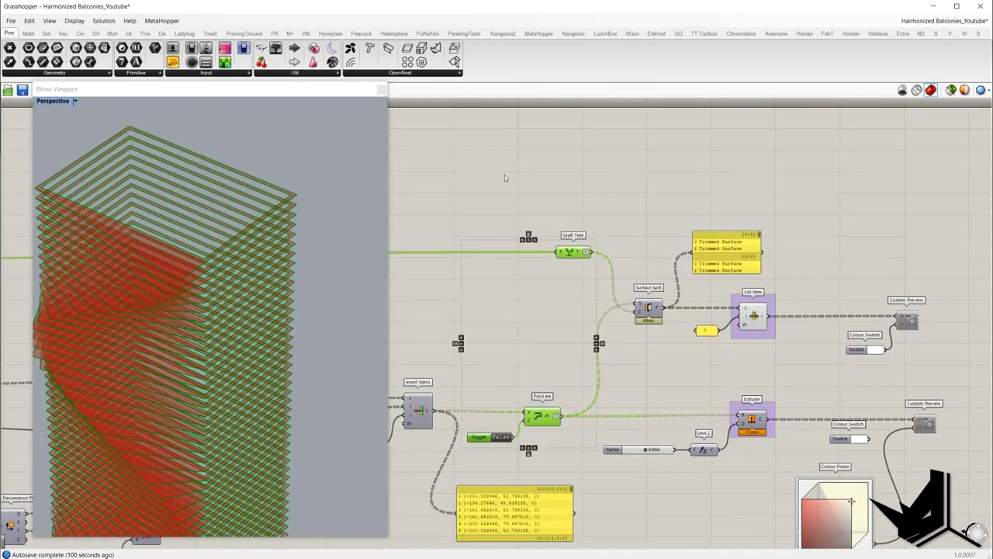
{"action": "right_click", "coordinate": [505, 176]}
{"action": "left_click", "coordinate": [525, 187]}
{"action": "right_click", "coordinate": [525, 185]}
{"action": "left_click", "coordinate": [549, 201]}
- Inspect the split balcony surfaces on the tower and turn the PolyLine component's preview back on
{"action": "scroll", "coordinate": [289, 241], "scroll_direction": "down", "scroll_amount": 6}
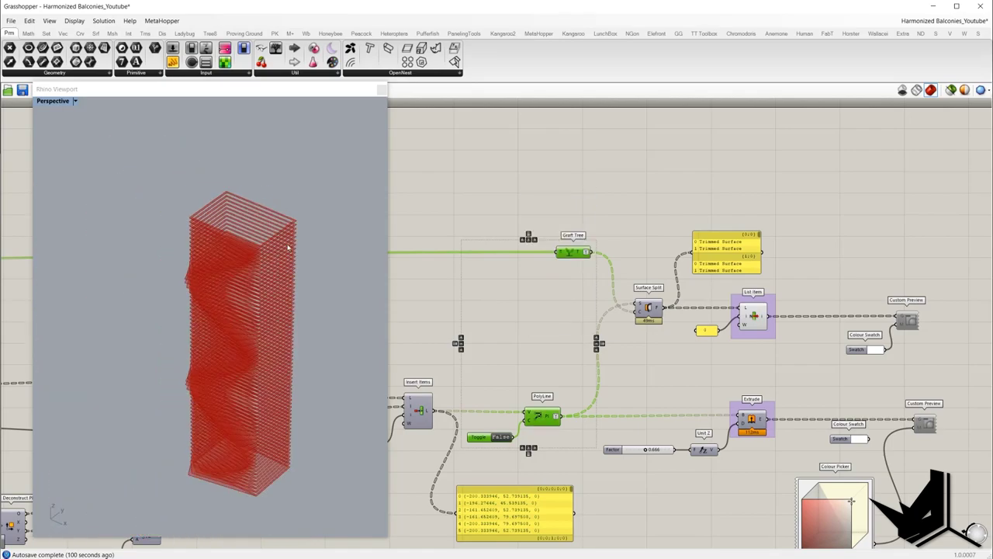
{"action": "right_click_drag", "start_coordinate": [289, 244], "coordinate": [235, 262]}
{"action": "scroll", "coordinate": [311, 221], "scroll_direction": "up", "scroll_amount": 6}
{"action": "scroll", "coordinate": [222, 276], "scroll_direction": "down", "scroll_amount": 2}
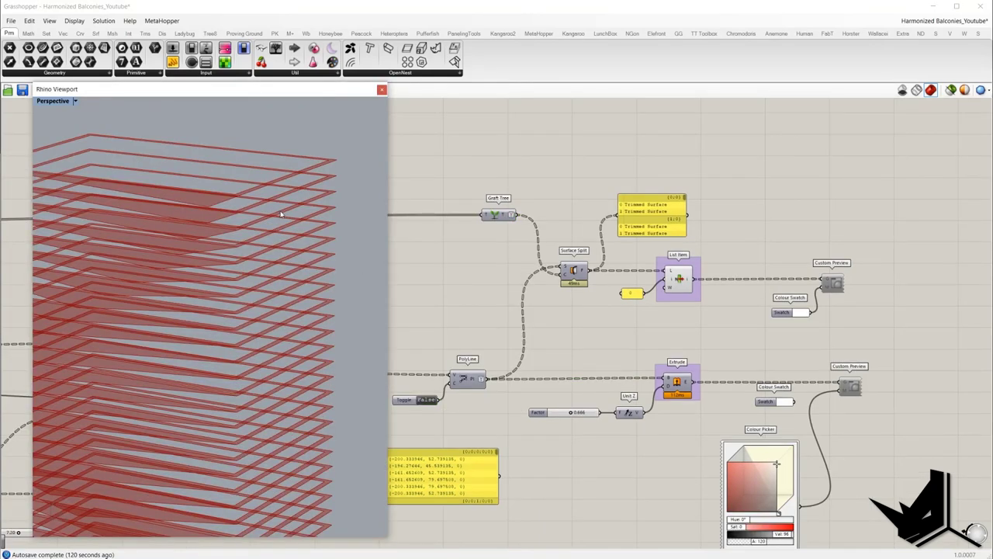
{"action": "right_click_drag", "start_coordinate": [245, 225], "coordinate": [268, 225]}
{"action": "right_click_drag", "start_coordinate": [543, 316], "coordinate": [590, 270]}
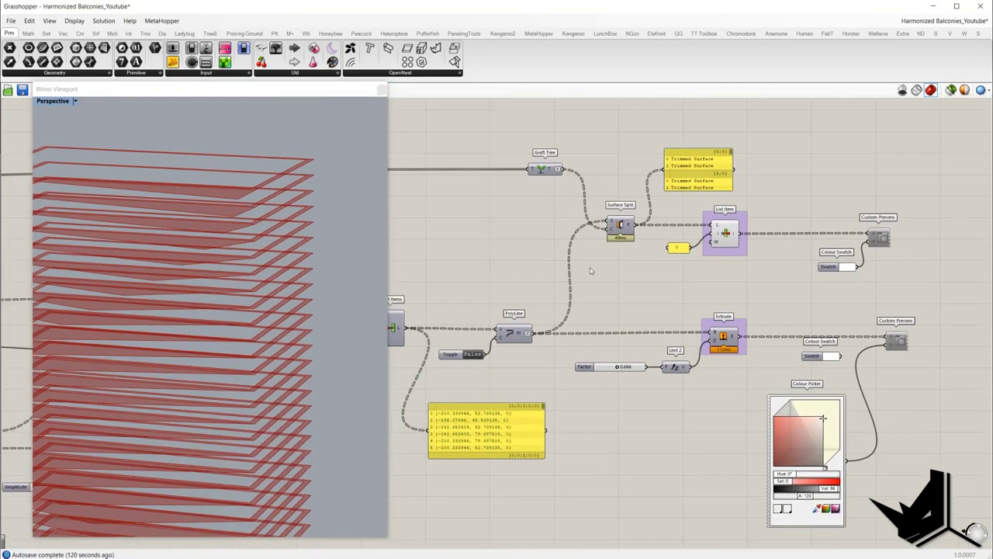
{"action": "left_click", "coordinate": [521, 334]}
{"action": "middle_click", "coordinate": [512, 288]}
{"action": "left_click", "coordinate": [544, 292]}
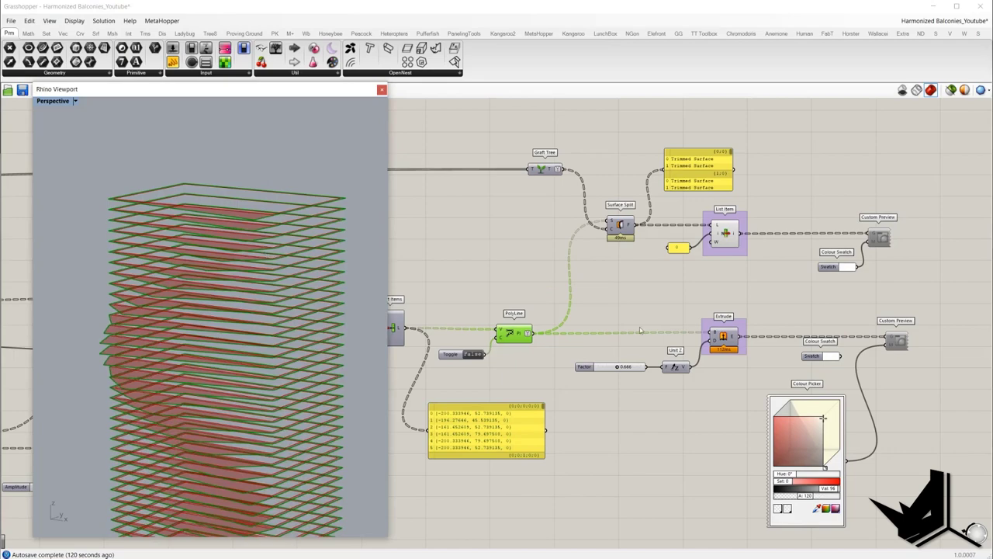
- Examine the extruded polyline slabs and the capped loft volume of the tower in the preview
{"action": "right_click_drag", "start_coordinate": [640, 331], "coordinate": [540, 284]}
{"action": "mouse_move", "coordinate": [240, 238]}
{"action": "right_mouse_down"}
{"action": "mouse_move", "coordinate": [297, 231]}
{"action": "mouse_move", "coordinate": [253, 230]}
{"action": "right_mouse_up"}
{"action": "scroll", "coordinate": [272, 235], "scroll_direction": "up", "scroll_amount": 5}
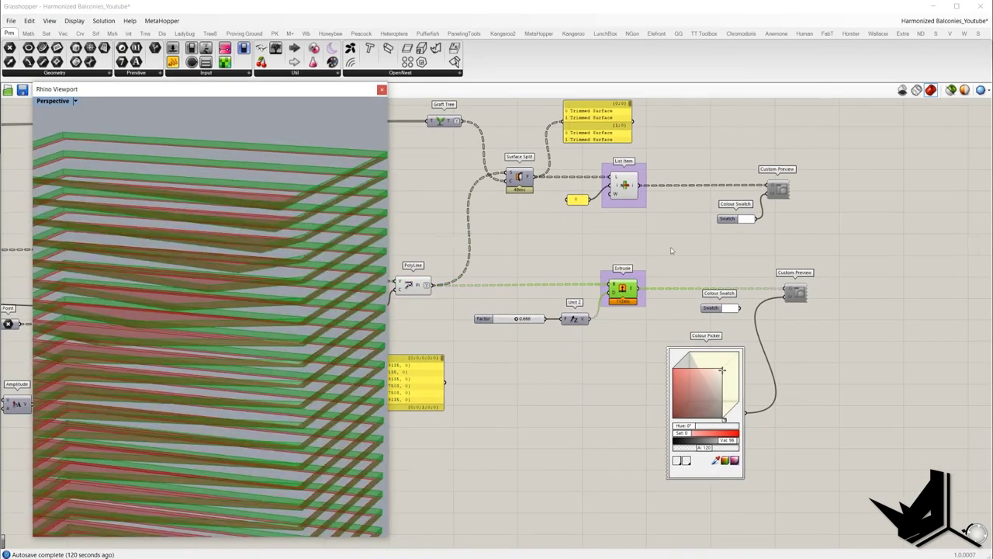
{"action": "scroll", "coordinate": [672, 251], "scroll_direction": "down", "scroll_amount": 9}
{"action": "right_click_drag", "start_coordinate": [596, 293], "coordinate": [754, 295]}
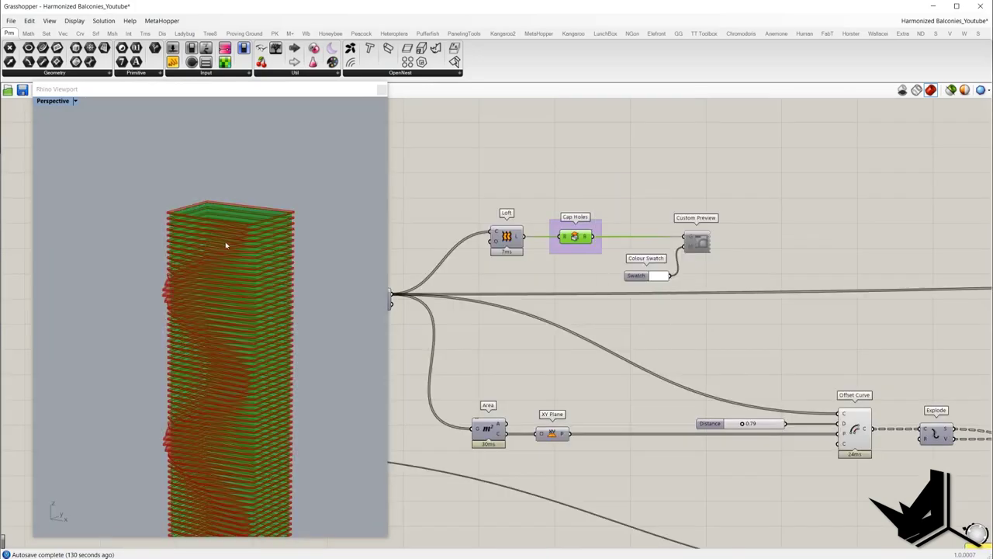
{"action": "right_click_drag", "start_coordinate": [225, 241], "coordinate": [534, 180]}
{"action": "scroll", "coordinate": [263, 288], "scroll_direction": "up", "scroll_amount": 4}
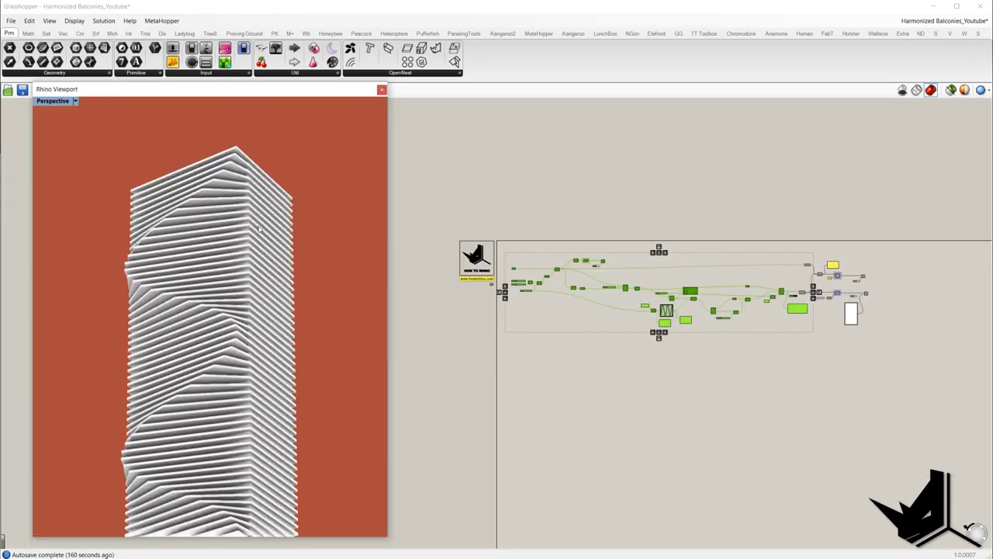
- Inspect the rendered tower and the Graph Mapper that feeds the Perp Frame parameters
{"action": "right_click_drag", "start_coordinate": [280, 232], "coordinate": [240, 217]}
{"action": "right_click_drag", "start_coordinate": [562, 314], "coordinate": [529, 290]}
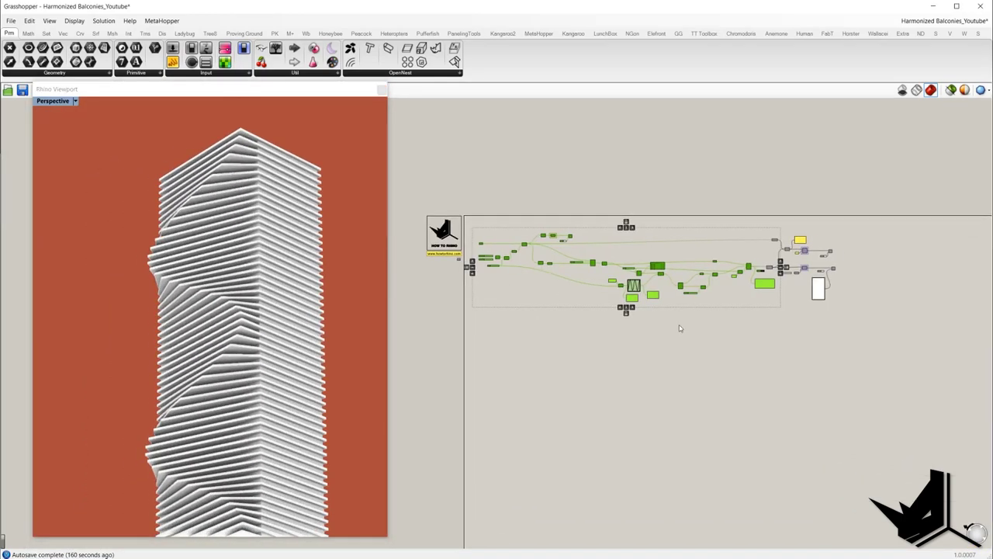
{"action": "left_click", "coordinate": [680, 326]}
{"action": "scroll", "coordinate": [712, 289], "scroll_direction": "up", "scroll_amount": 4}
{"action": "right_click_drag", "start_coordinate": [742, 318], "coordinate": [665, 333]}
{"action": "scroll", "coordinate": [664, 333], "scroll_direction": "up", "scroll_amount": 5}
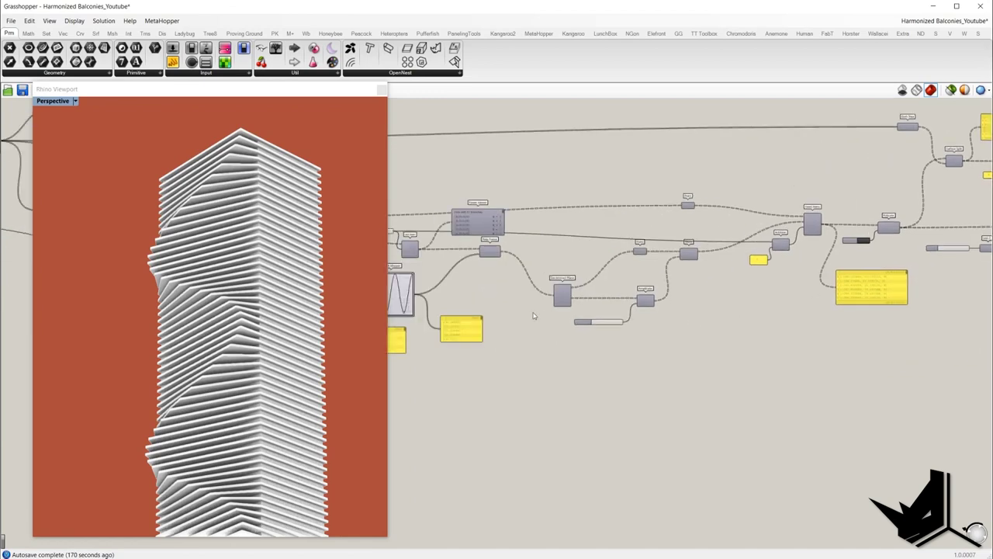
{"action": "left_click_drag", "start_coordinate": [489, 242], "coordinate": [612, 346]}
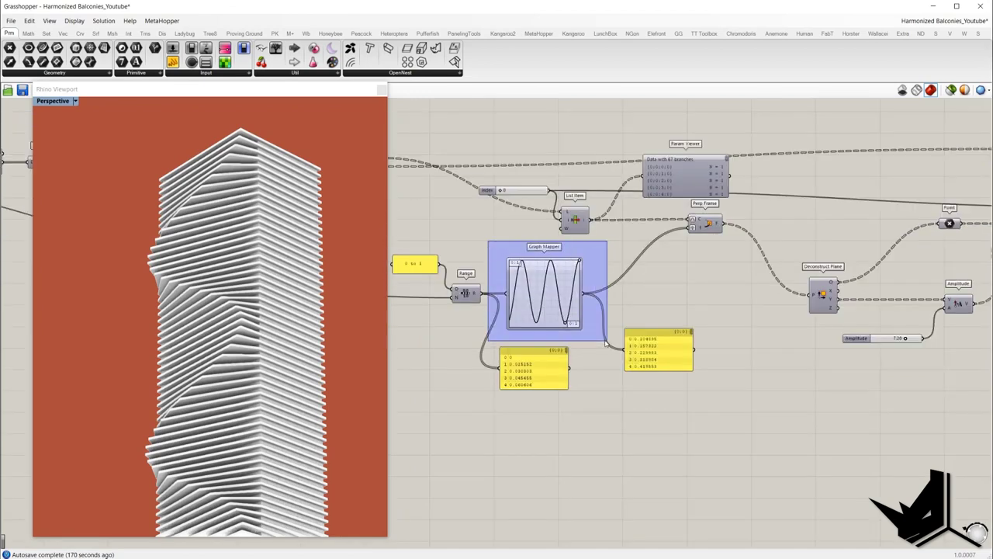
{"action": "left_click_drag", "start_coordinate": [605, 341], "coordinate": [607, 341]}
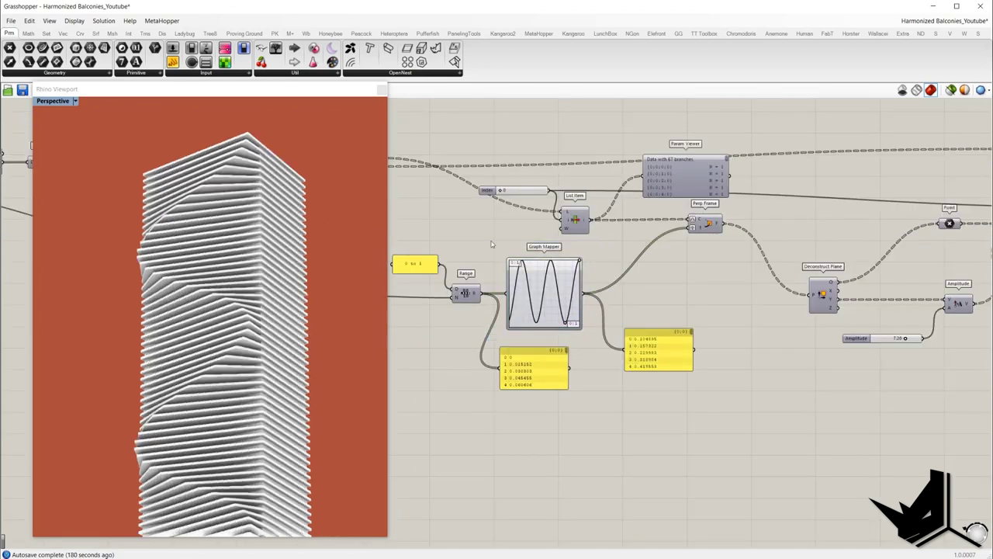
{"action": "left_click_drag", "start_coordinate": [491, 240], "coordinate": [604, 340]}
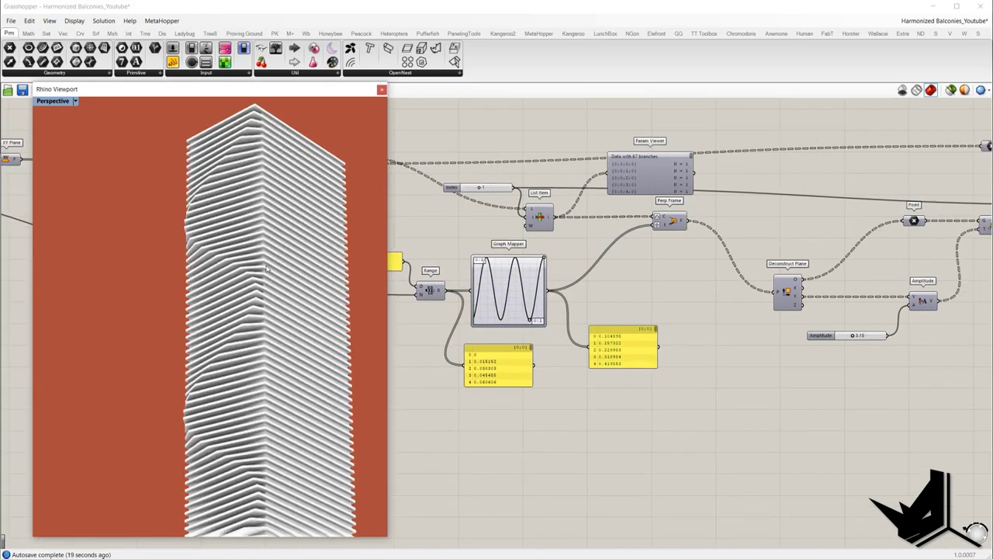
- Duplicate the Range and Graph Mapper group with its panels below the Amplitude slider
{"action": "right_click_drag", "start_coordinate": [266, 269], "coordinate": [284, 272]}
{"action": "right_click_drag", "start_coordinate": [915, 333], "coordinate": [827, 327]}
{"action": "scroll", "coordinate": [828, 325], "scroll_direction": "up", "scroll_amount": 3}
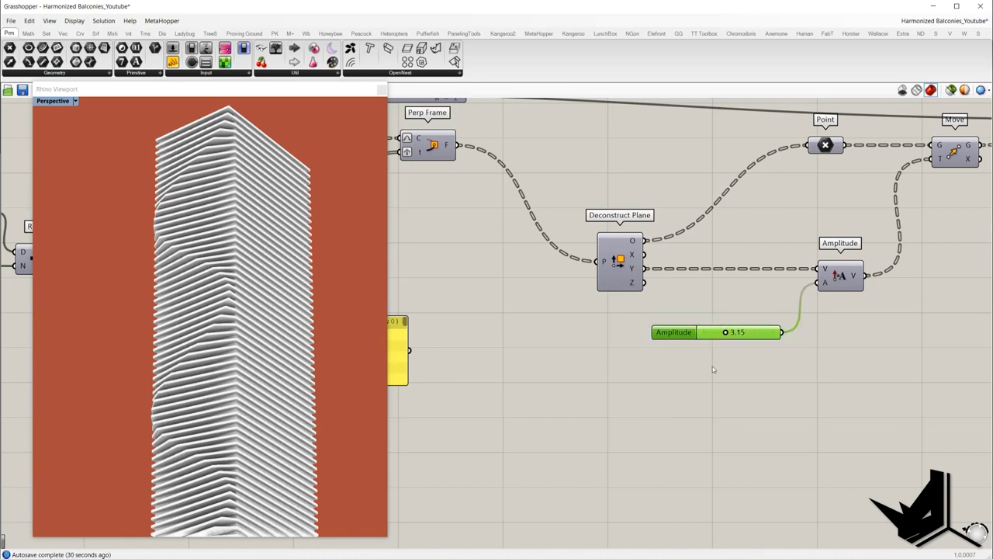
{"action": "scroll", "coordinate": [712, 367], "scroll_direction": "down", "scroll_amount": 5}
{"action": "left_click_drag", "start_coordinate": [465, 240], "coordinate": [622, 362]}
{"action": "left_click_drag", "start_coordinate": [591, 276], "coordinate": [828, 378], "text": "alt"}
{"action": "scroll", "coordinate": [870, 392], "scroll_direction": "up", "scroll_amount": 3}
{"action": "right_click_drag", "start_coordinate": [870, 393], "coordinate": [757, 396]}
{"action": "double_click", "coordinate": [757, 396]}
{"action": "type", "text": "re"}
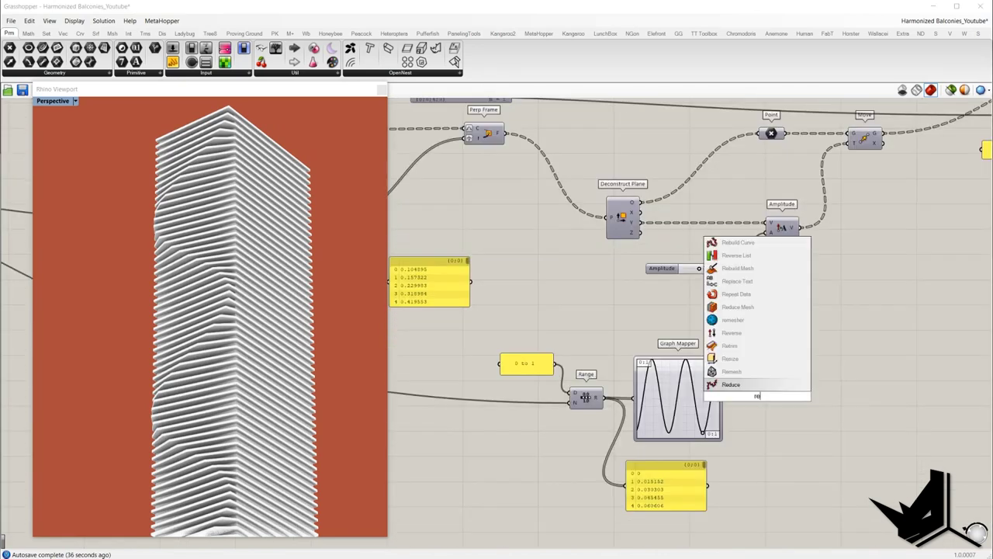
{"action": "key", "text": "Escape"}
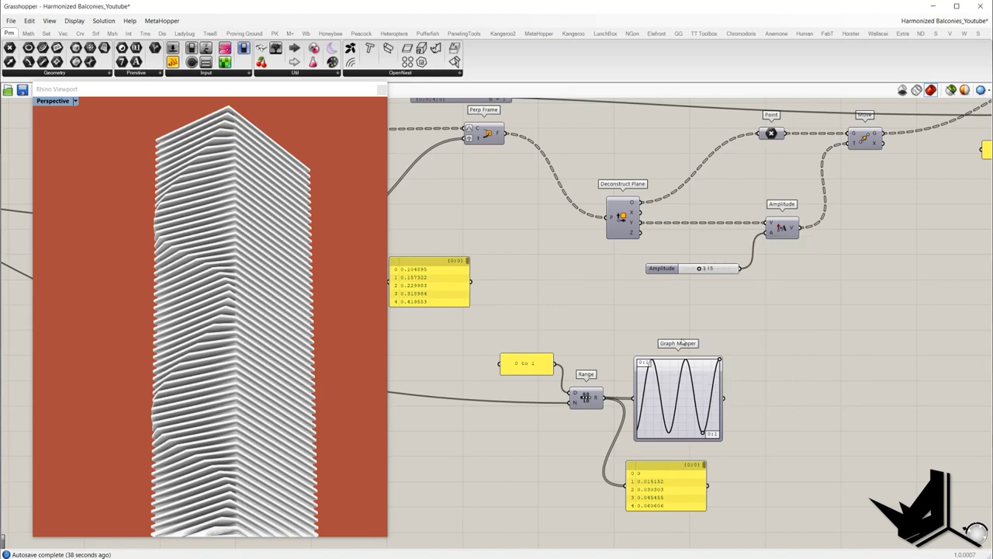
- Add a Remap Numbers component and feed it the values from the duplicated Graph Mapper
{"action": "left_click_drag", "start_coordinate": [555, 338], "coordinate": [729, 446]}
{"action": "left_click", "coordinate": [733, 384]}
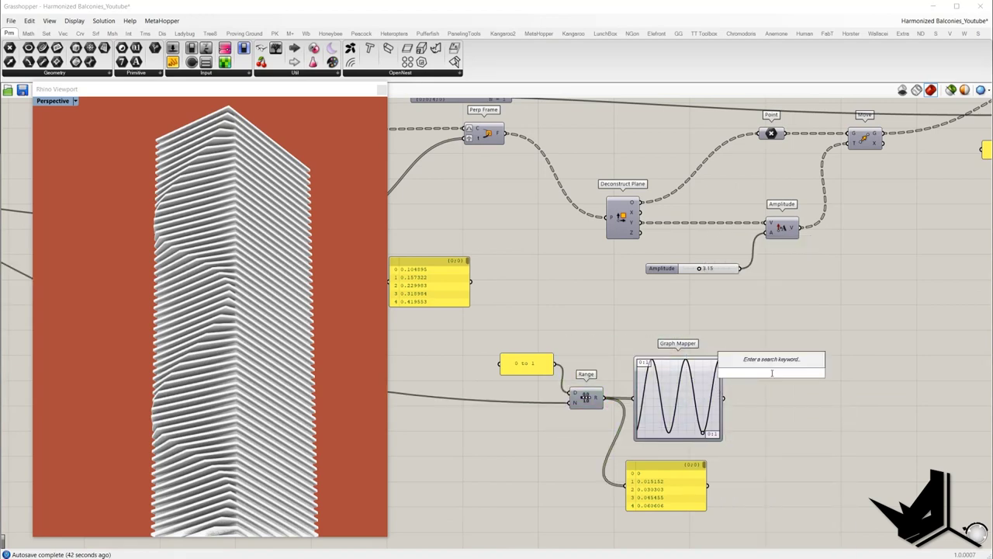
{"action": "type", "text": "re"}
{"action": "left_click", "coordinate": [759, 336]}
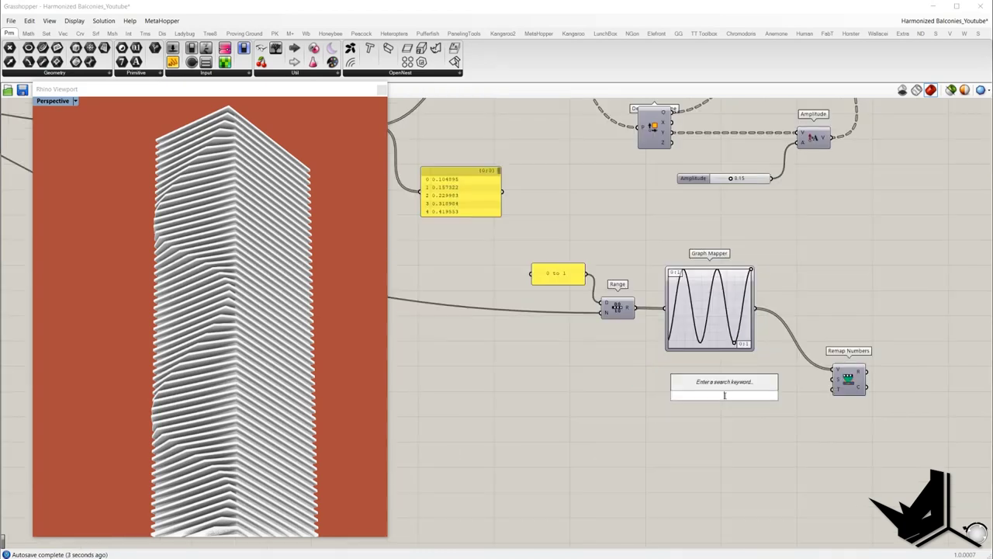
- Add a Construct Domain for the Remap Numbers target, driven by two sliders named Domain start and Domain end
{"action": "type", "text": "domain c"}
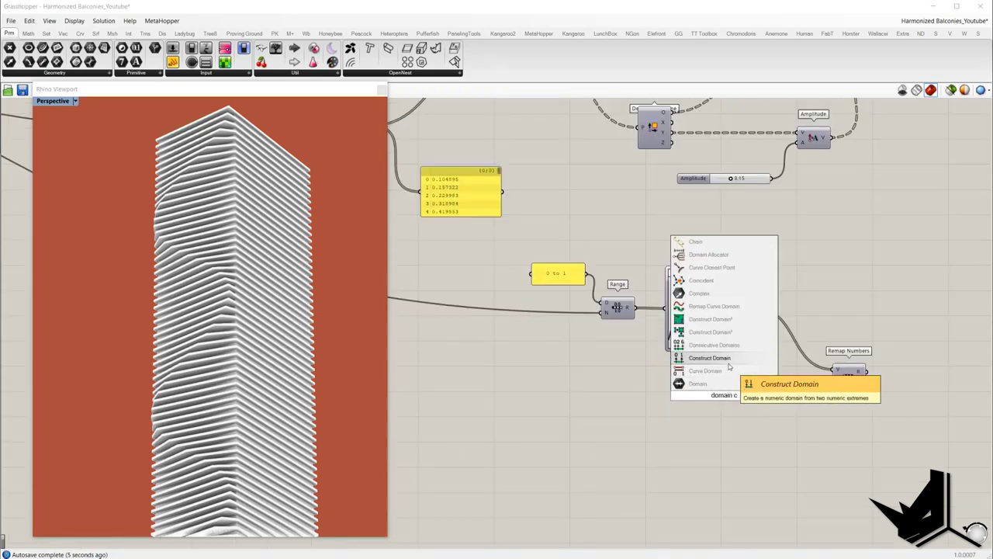
{"action": "left_click", "coordinate": [728, 359]}
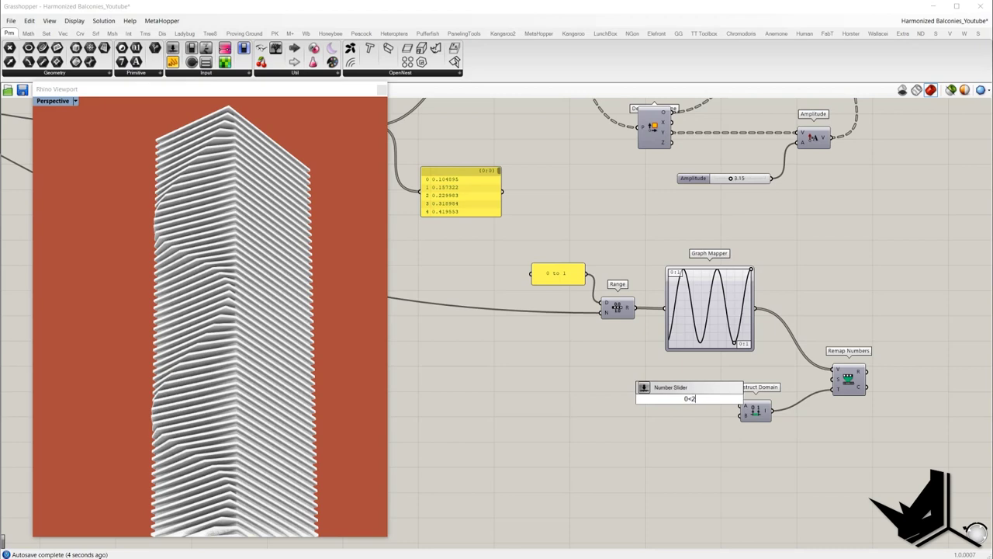
{"action": "left_click", "coordinate": [691, 400]}
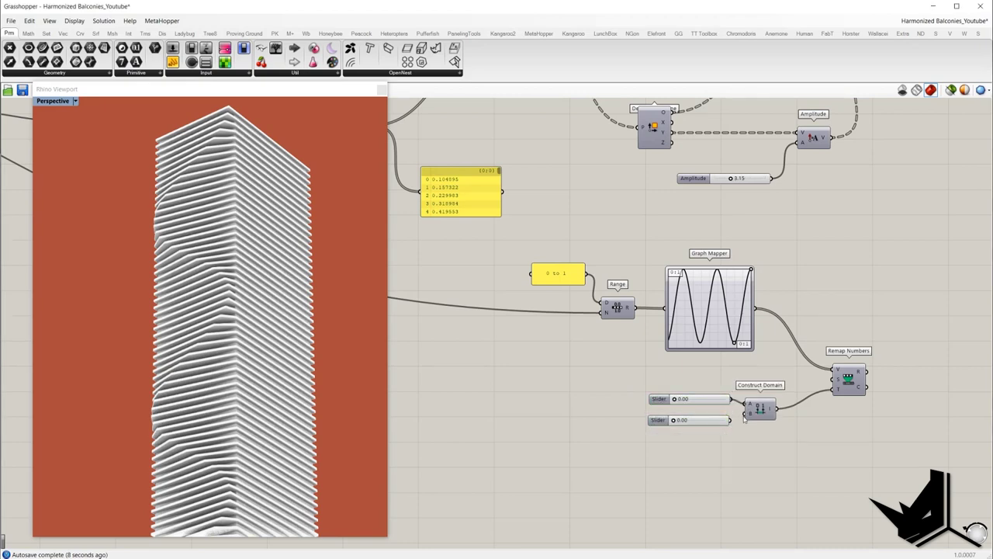
{"action": "left_click_drag", "start_coordinate": [692, 404], "coordinate": [687, 398]}
{"action": "left_click_drag", "start_coordinate": [704, 416], "coordinate": [662, 411]}
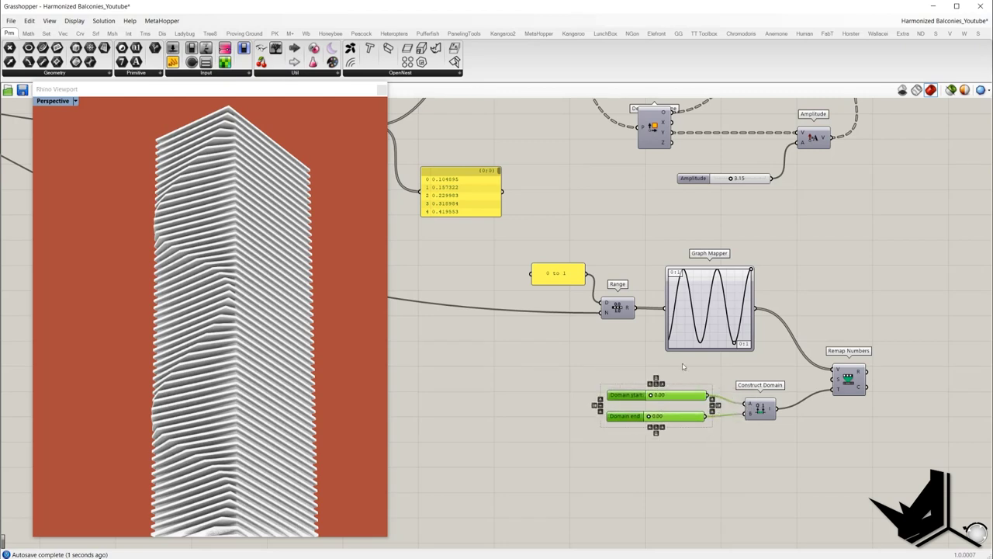
- Graft the remapped values and wire them into the Amplitude component's A input in place of the slider
{"action": "right_click_drag", "start_coordinate": [821, 376], "coordinate": [762, 464]}
{"action": "right_click", "coordinate": [765, 459]}
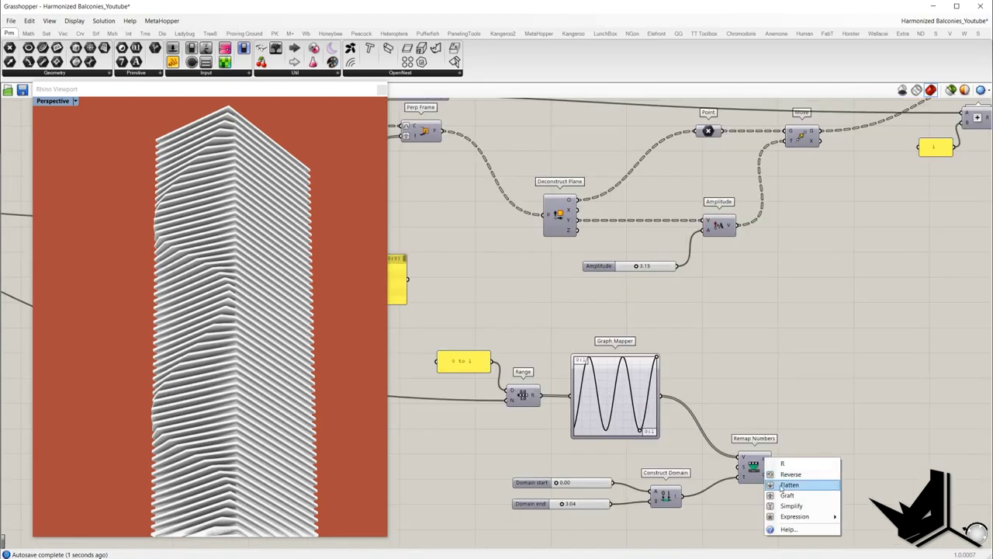
{"action": "left_click", "coordinate": [789, 496]}
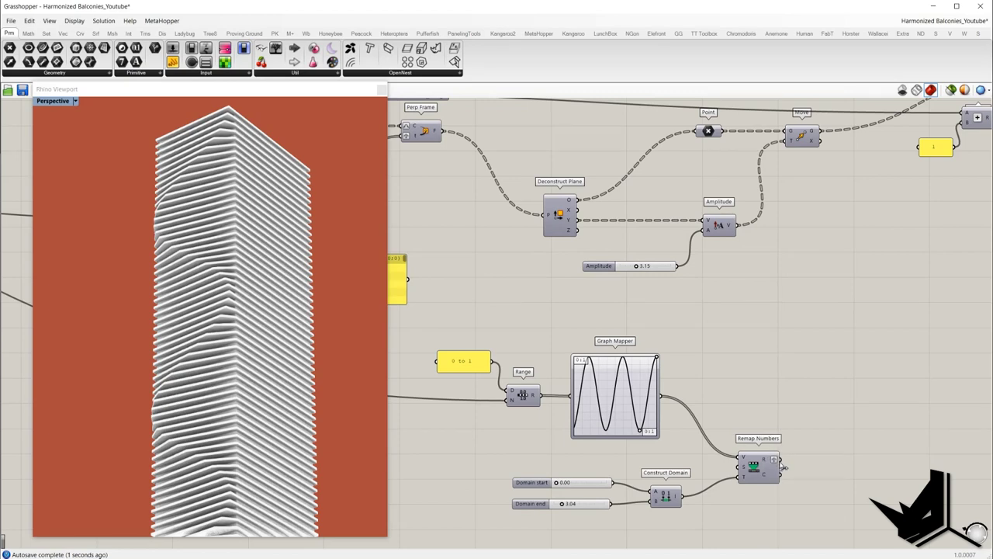
{"action": "left_click_drag", "start_coordinate": [703, 232], "coordinate": [704, 234]}
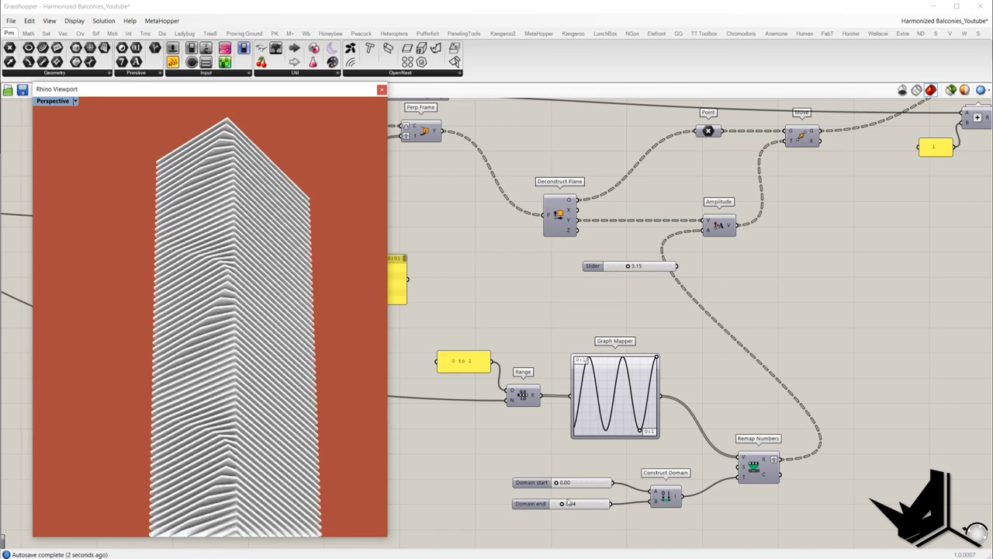
- Set Domain end to 10.08 and extend the duplicated Graph Mapper's sine curve down to the base of the graph
{"action": "left_click_drag", "start_coordinate": [578, 505], "coordinate": [581, 505]}
{"action": "right_click_drag", "start_coordinate": [305, 360], "coordinate": [239, 439]}
{"action": "scroll", "coordinate": [239, 439], "scroll_direction": "up", "scroll_amount": 3}
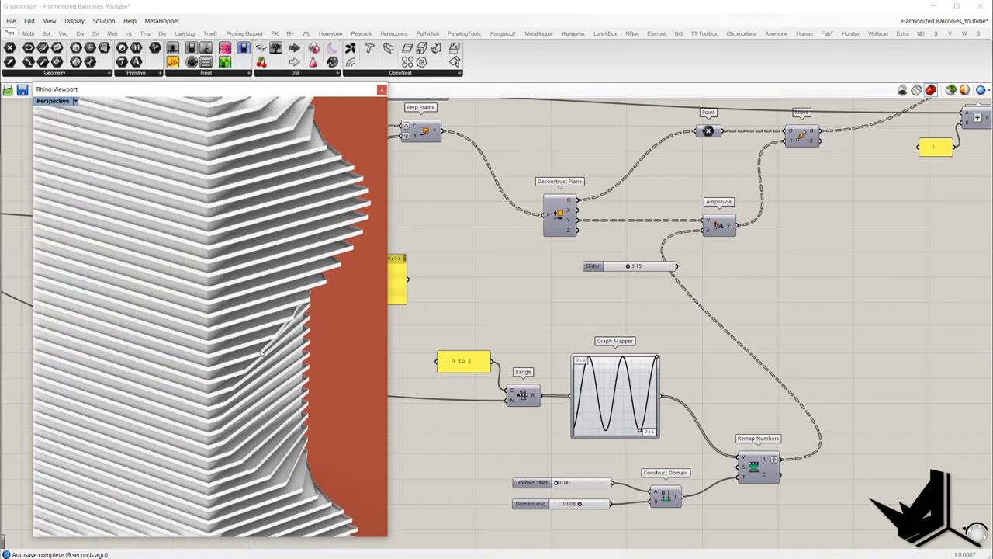
{"action": "scroll", "coordinate": [262, 353], "scroll_direction": "down", "scroll_amount": 4}
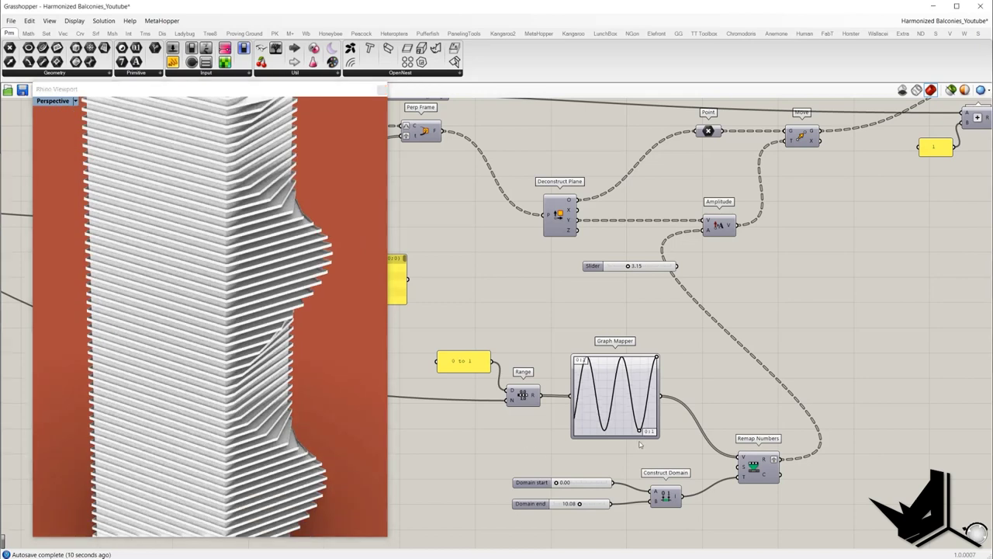
{"action": "left_click_drag", "start_coordinate": [639, 442], "coordinate": [640, 448]}
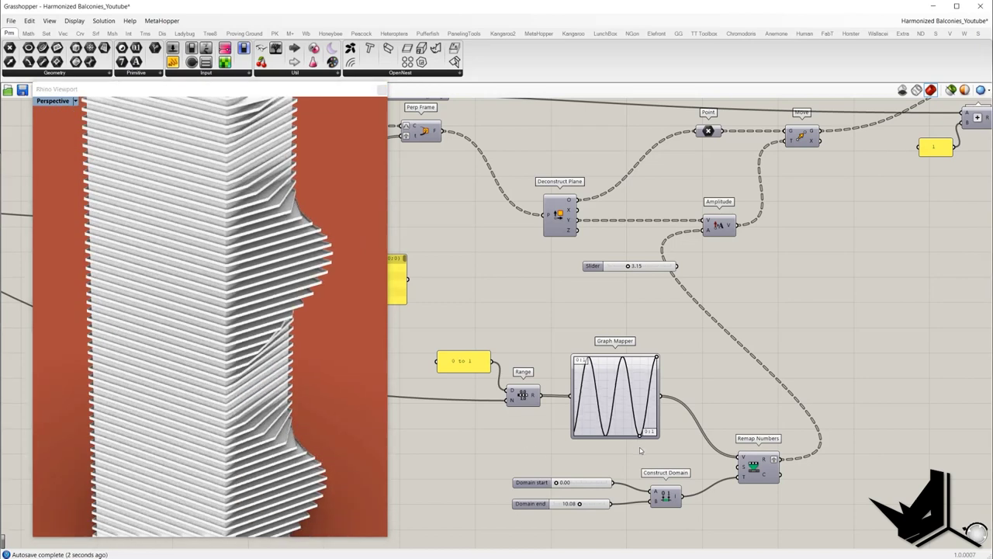
{"action": "scroll", "coordinate": [270, 364], "scroll_direction": "down", "scroll_amount": 5}
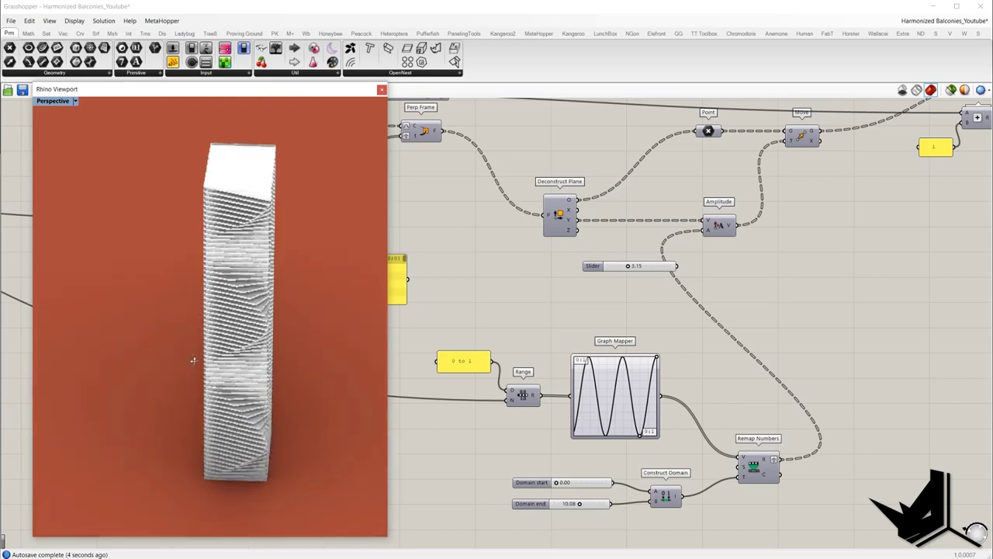
- Set Domain start to 4.00 and Domain end to 6.72, checking the balconies on the tower
{"action": "right_click_drag", "start_coordinate": [254, 346], "coordinate": [271, 279]}
{"action": "scroll", "coordinate": [233, 319], "scroll_direction": "up", "scroll_amount": 4}
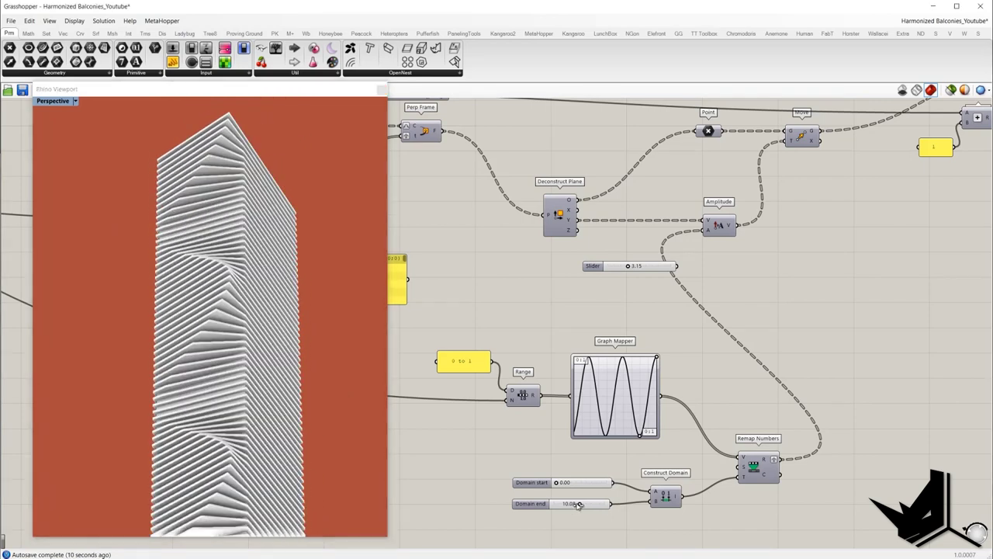
{"action": "left_click_drag", "start_coordinate": [578, 505], "coordinate": [567, 484]}
{"action": "right_click_drag", "start_coordinate": [259, 352], "coordinate": [186, 349]}
- Change the duplicated Graph Mapper's graph type to Bezier and shape its curve into an S
{"action": "right_click", "coordinate": [638, 394]}
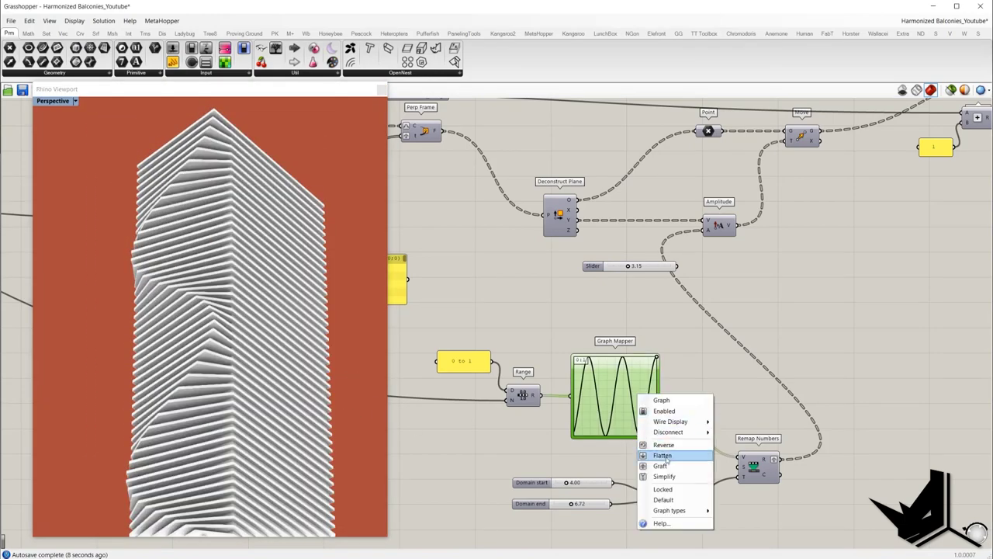
{"action": "mouse_move", "coordinate": [675, 512]}
{"action": "left_click", "coordinate": [743, 439]}
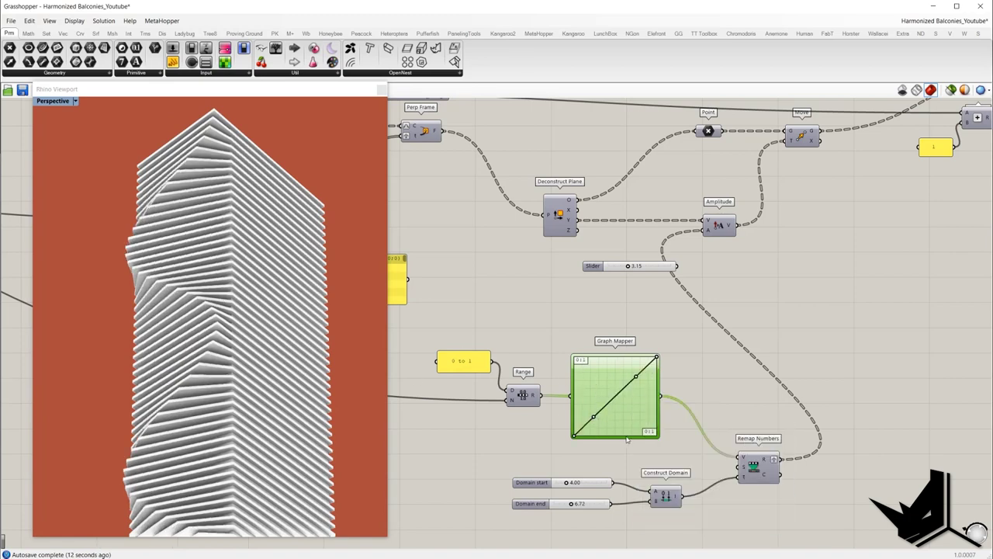
{"action": "left_click_drag", "start_coordinate": [617, 349], "coordinate": [604, 346]}
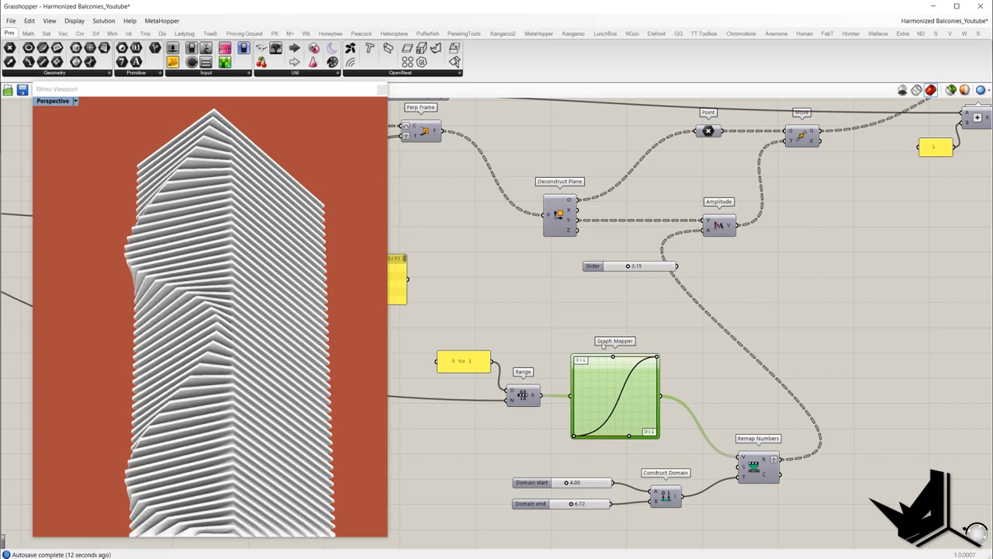
{"action": "right_click_drag", "start_coordinate": [196, 298], "coordinate": [295, 357]}
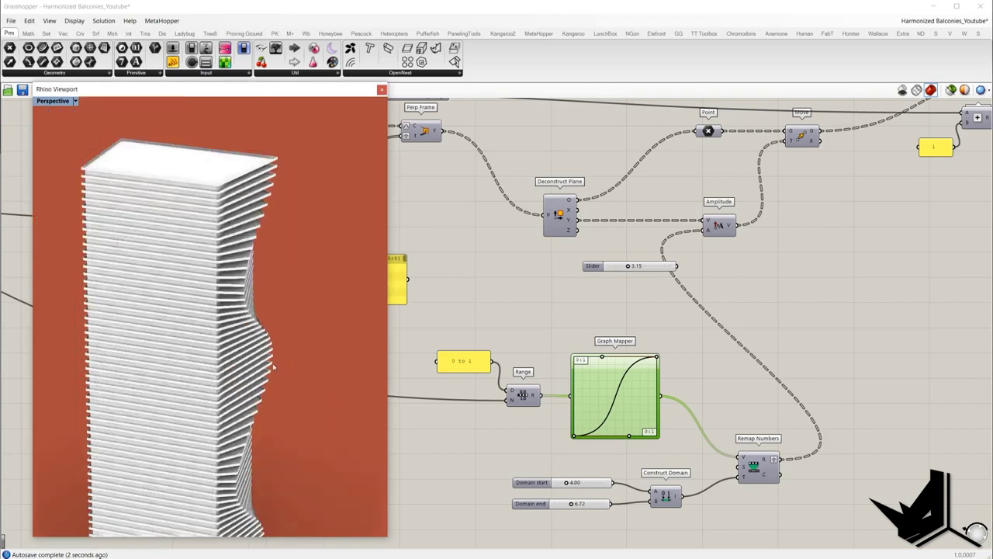
- Set Domain start to 2.40 and check the balcony depths from the tower's side
{"action": "mouse_move", "coordinate": [256, 360]}
{"action": "right_mouse_down"}
{"action": "mouse_move", "coordinate": [155, 268]}
{"action": "mouse_move", "coordinate": [169, 302]}
{"action": "mouse_move", "coordinate": [146, 322]}
{"action": "mouse_move", "coordinate": [165, 306]}
{"action": "right_mouse_up"}
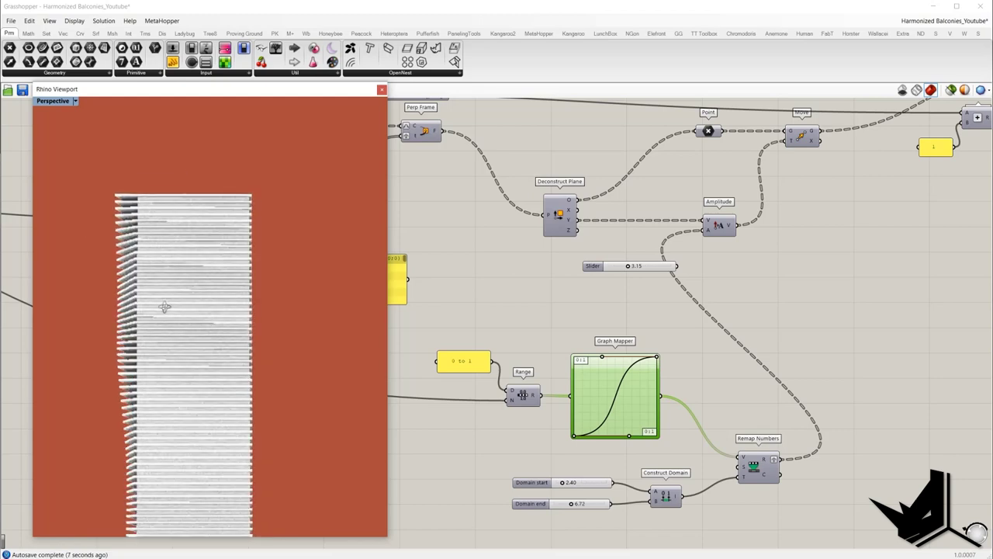
{"action": "mouse_move", "coordinate": [319, 377]}
{"action": "right_mouse_down"}
{"action": "mouse_move", "coordinate": [271, 323]}
{"action": "mouse_move", "coordinate": [307, 355]}
{"action": "right_mouse_up"}
{"action": "left_click", "coordinate": [562, 484]}
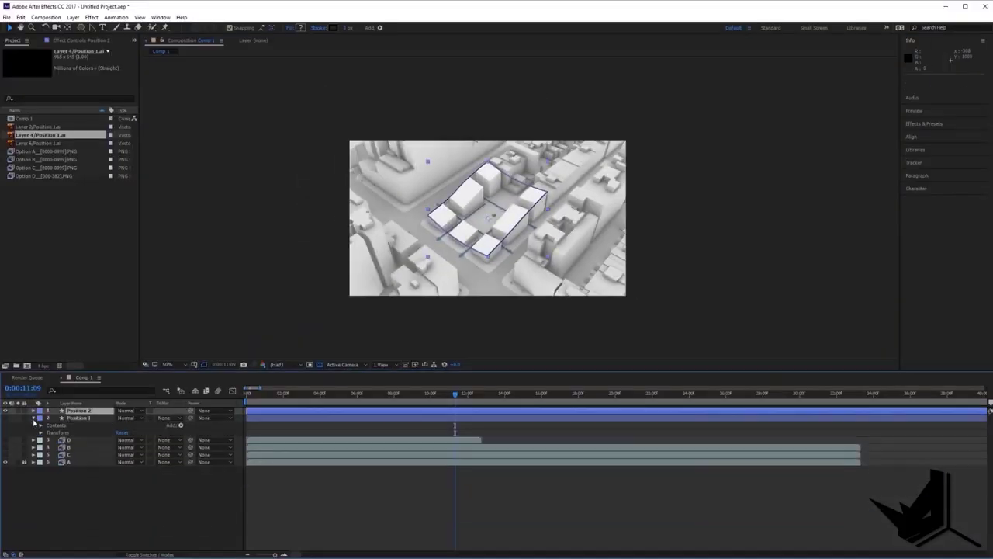
- Switch to After Effects and rename the position layer as Position 3
{"action": "key", "text": "Return"}
{"action": "type", "text": "Position 3"}
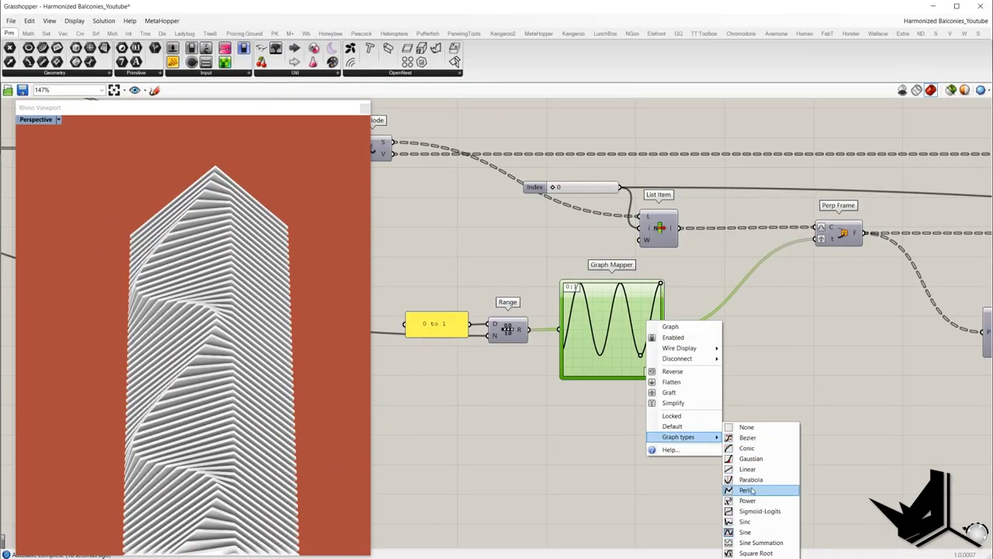
- Try other graph types on the Graph Mapper feeding Perp Frame, including Parabola and Bezier, reshaping the curves to vary the balconies
{"action": "left_click", "coordinate": [749, 490]}
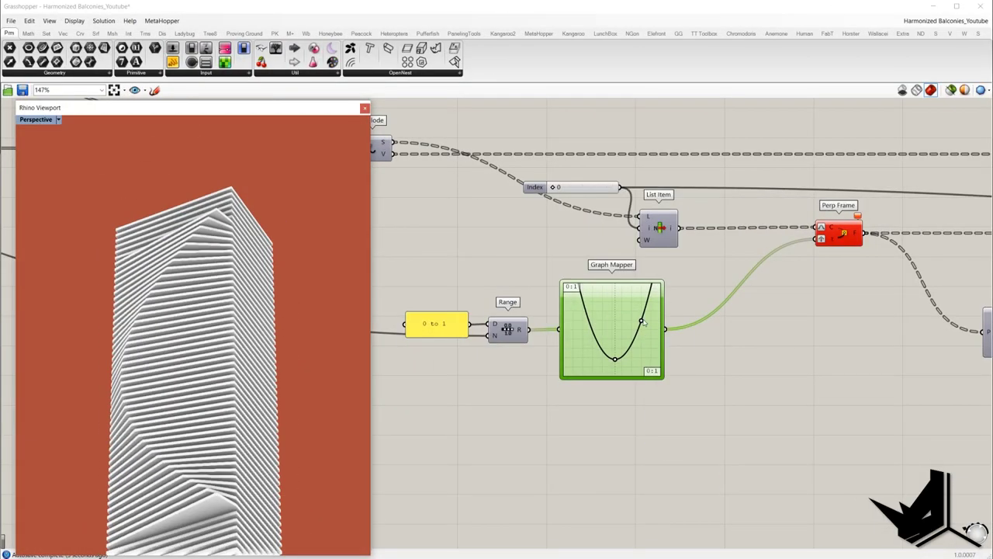
{"action": "right_click", "coordinate": [632, 332]}
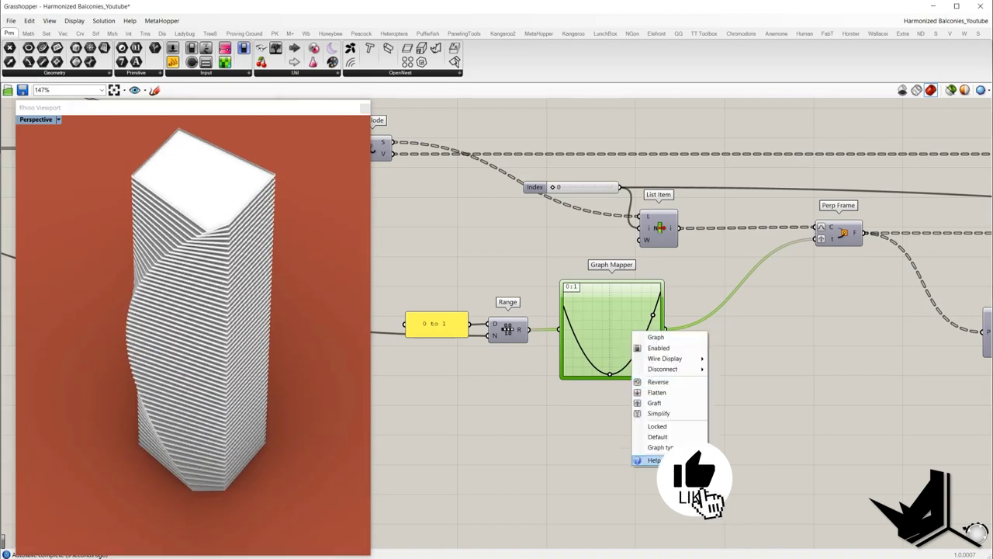
{"action": "right_click", "coordinate": [619, 358]}
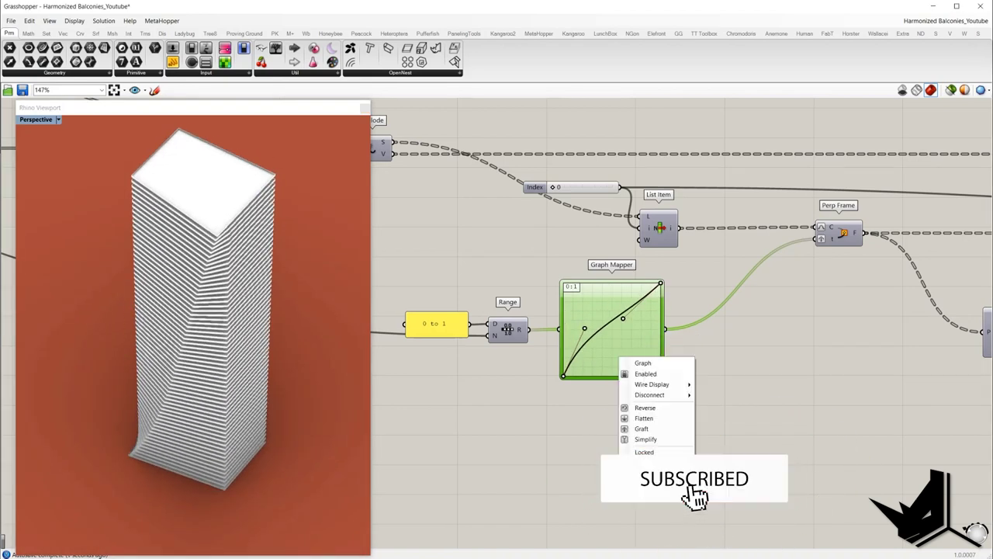
{"action": "mouse_move", "coordinate": [650, 463]}
{"action": "left_click", "coordinate": [725, 532]}
{"action": "left_click_drag", "start_coordinate": [642, 354], "coordinate": [621, 346]}
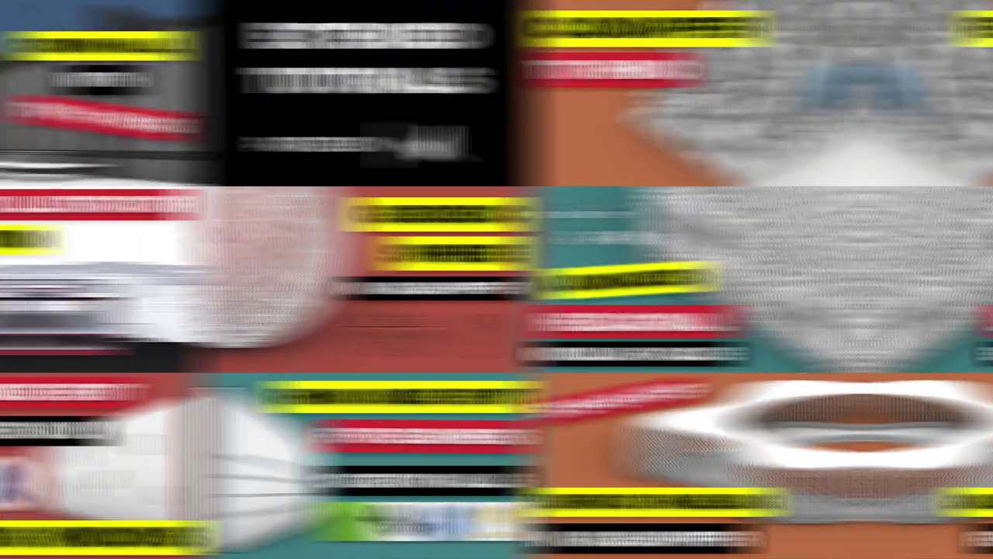